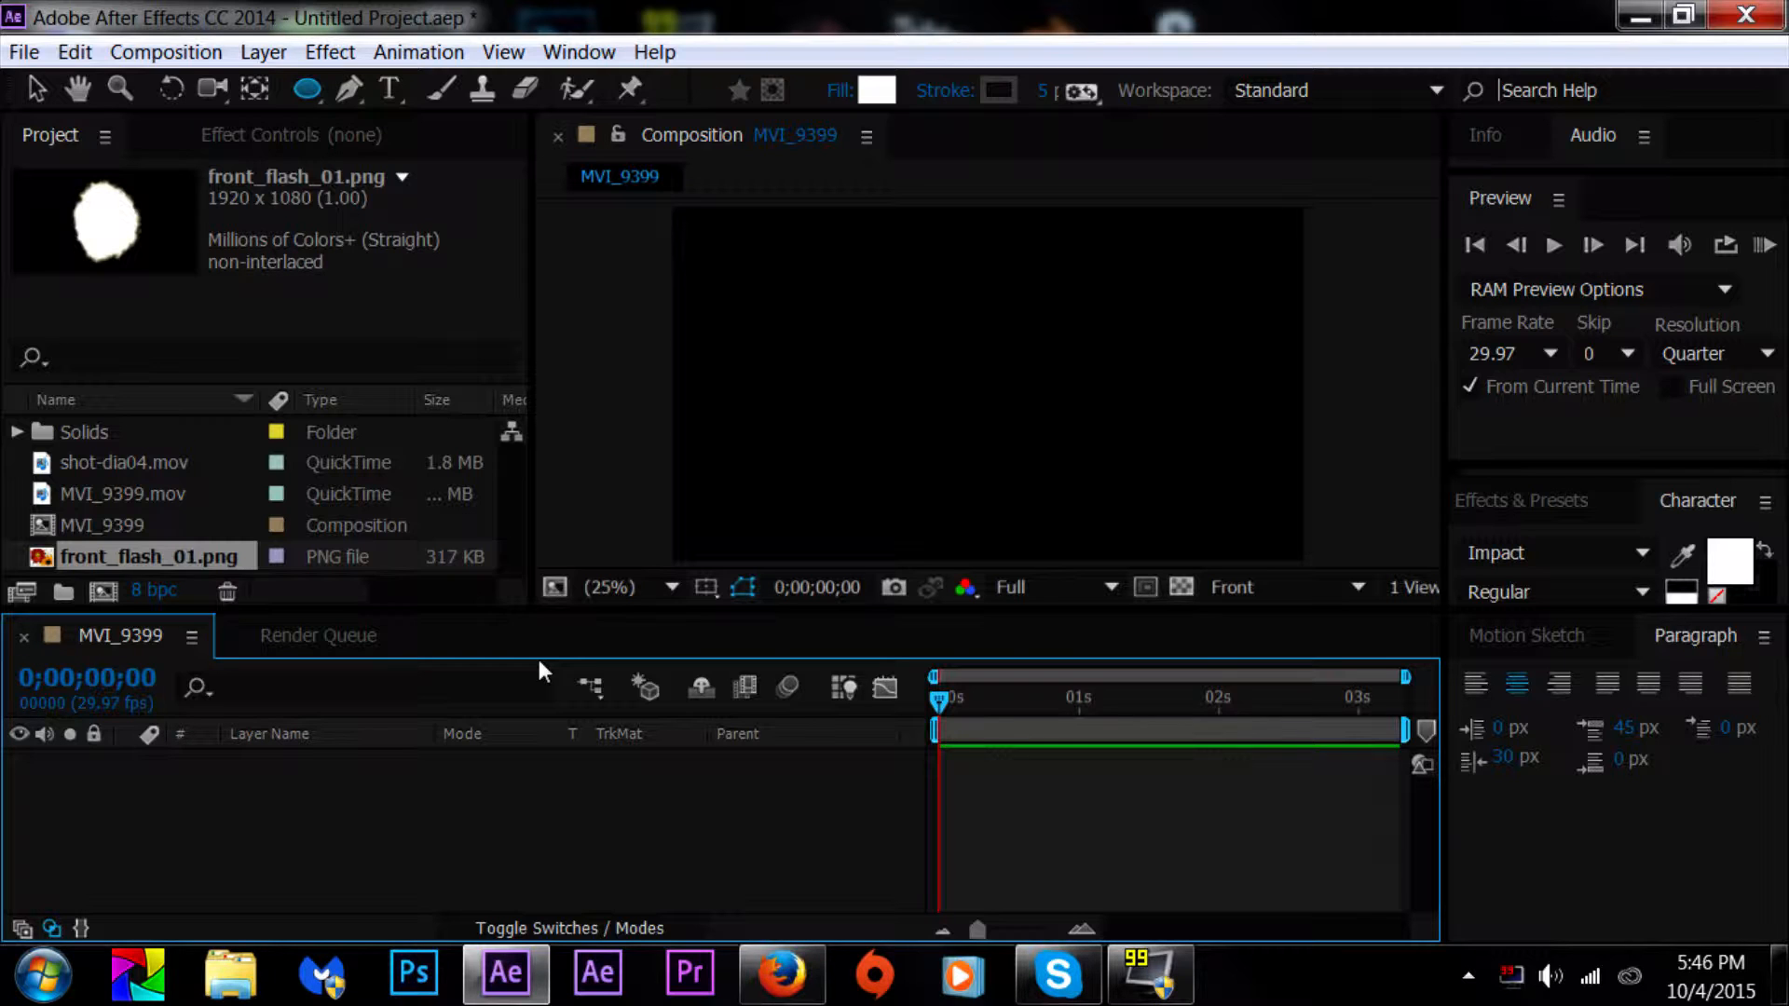
Step: Add the MVI_9399.mov footage to the MVI_9399 composition and set its display resolution to Quarter
left_click(131, 464)
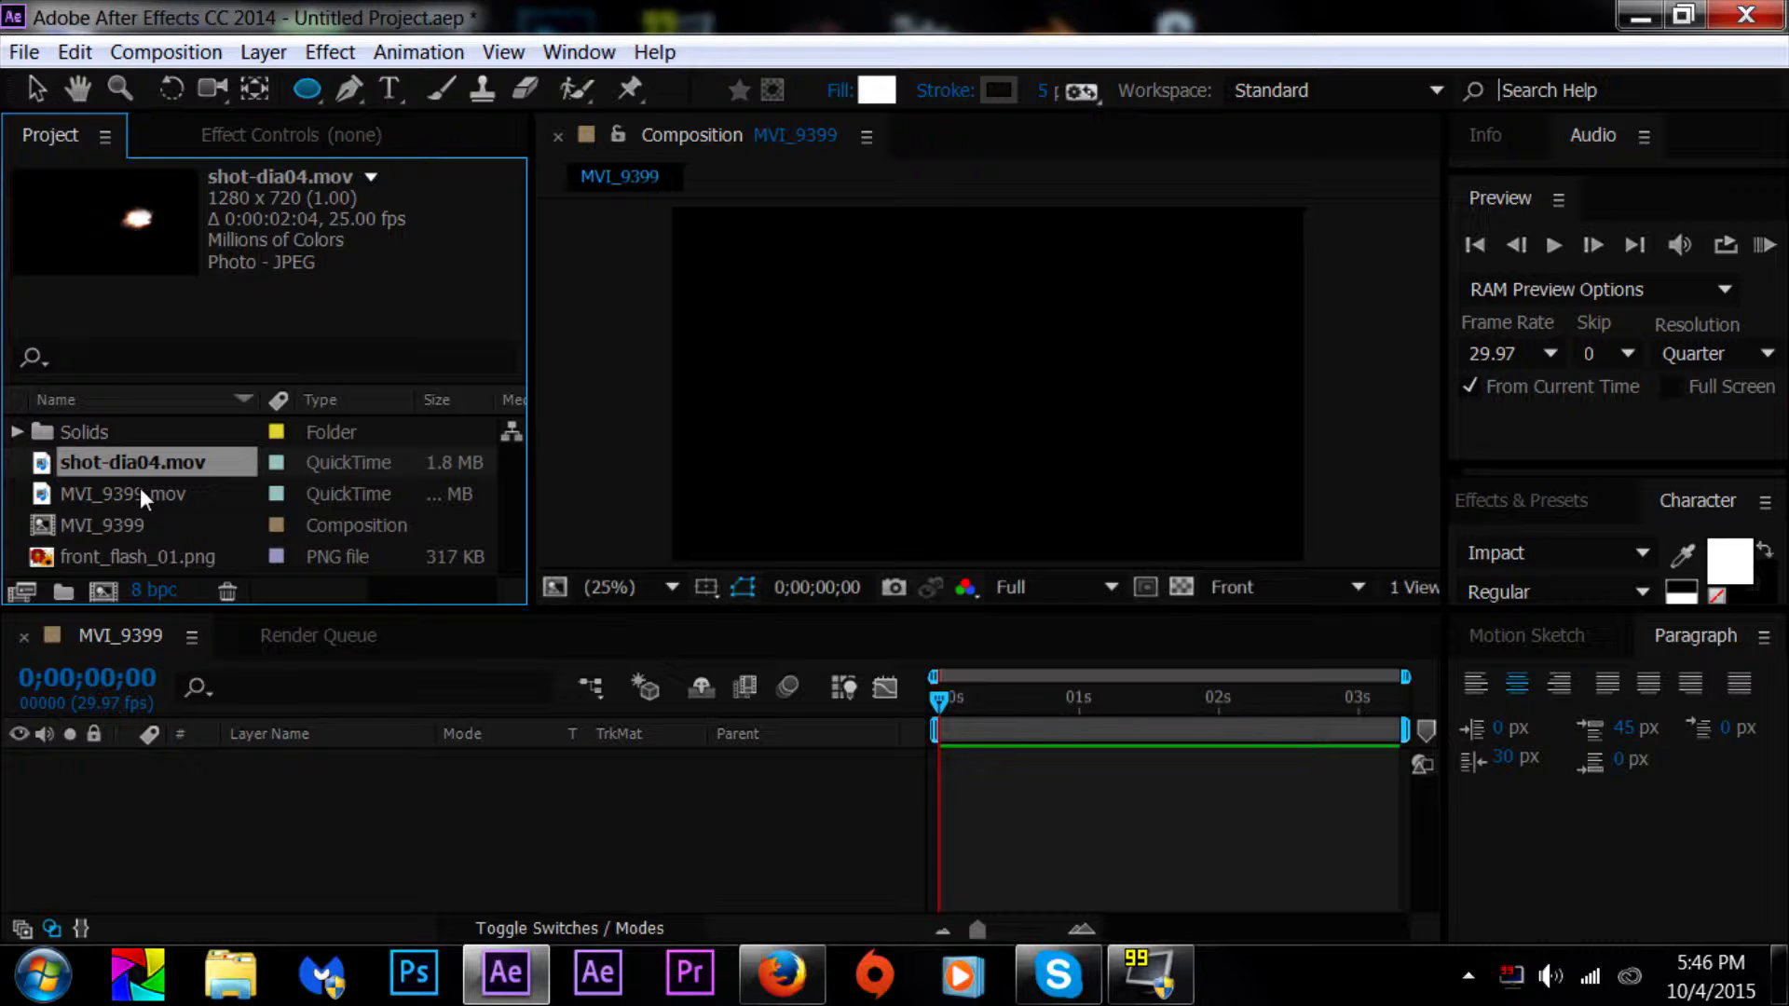
left_click(129, 493)
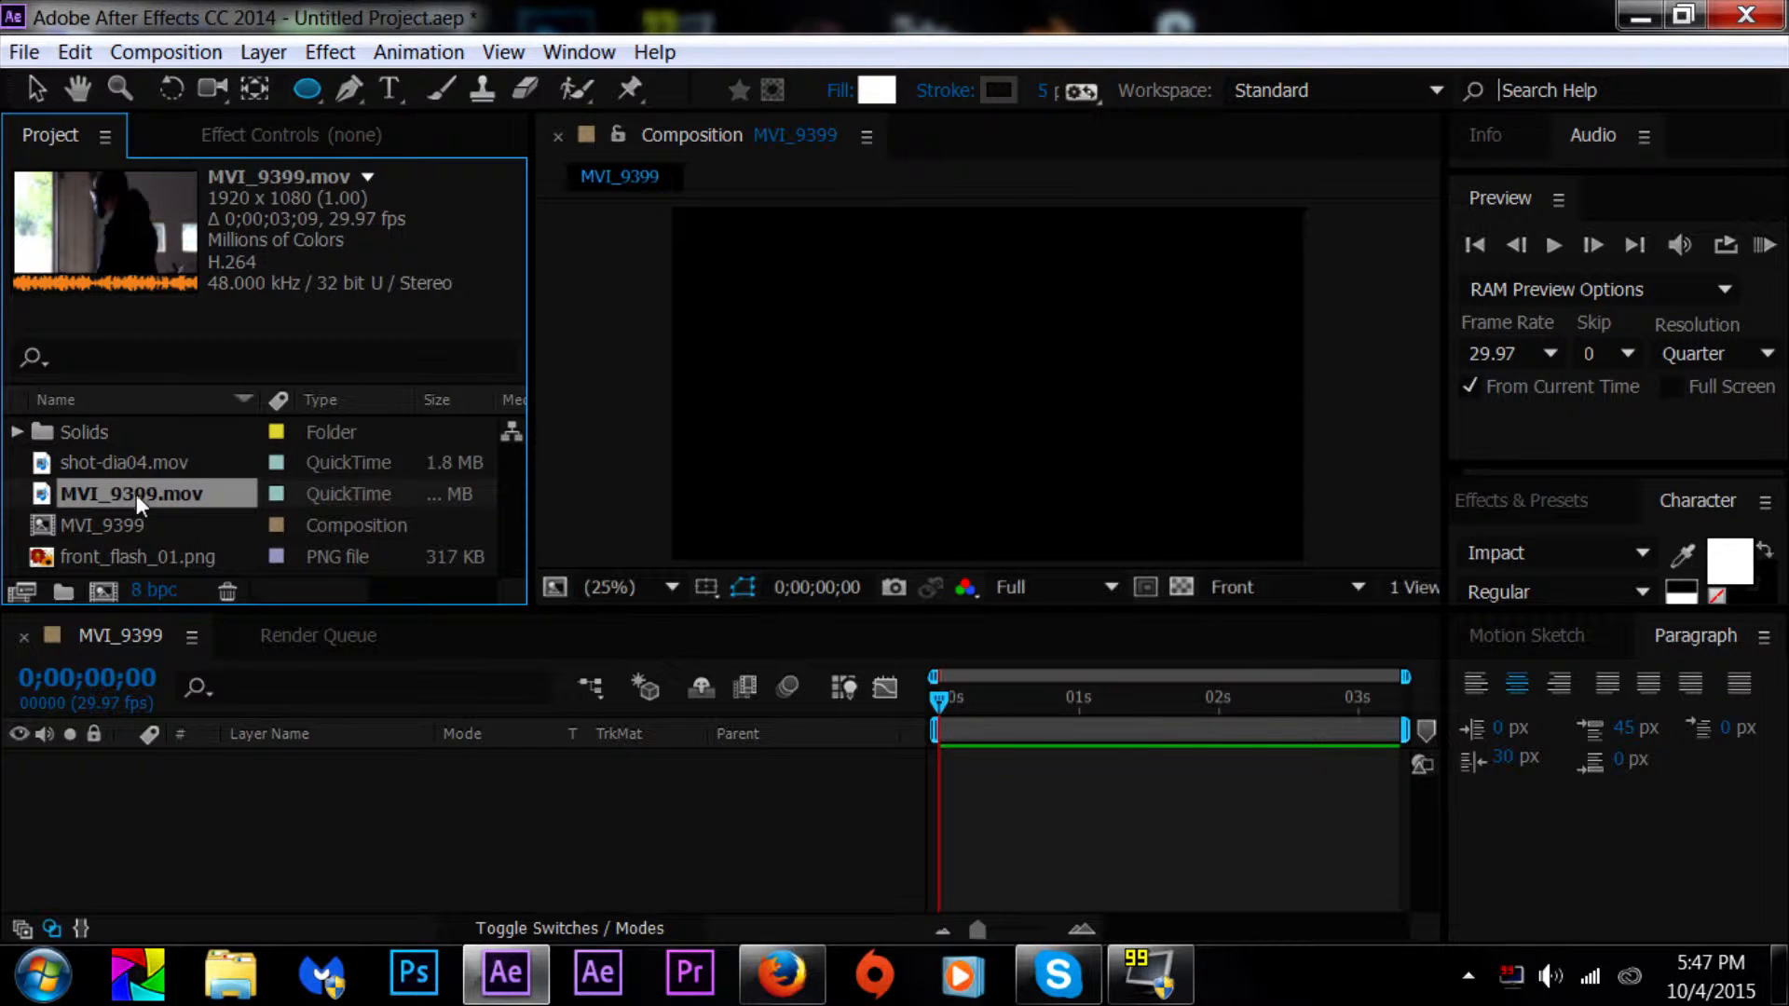
left_click_drag(136, 489, 316, 802)
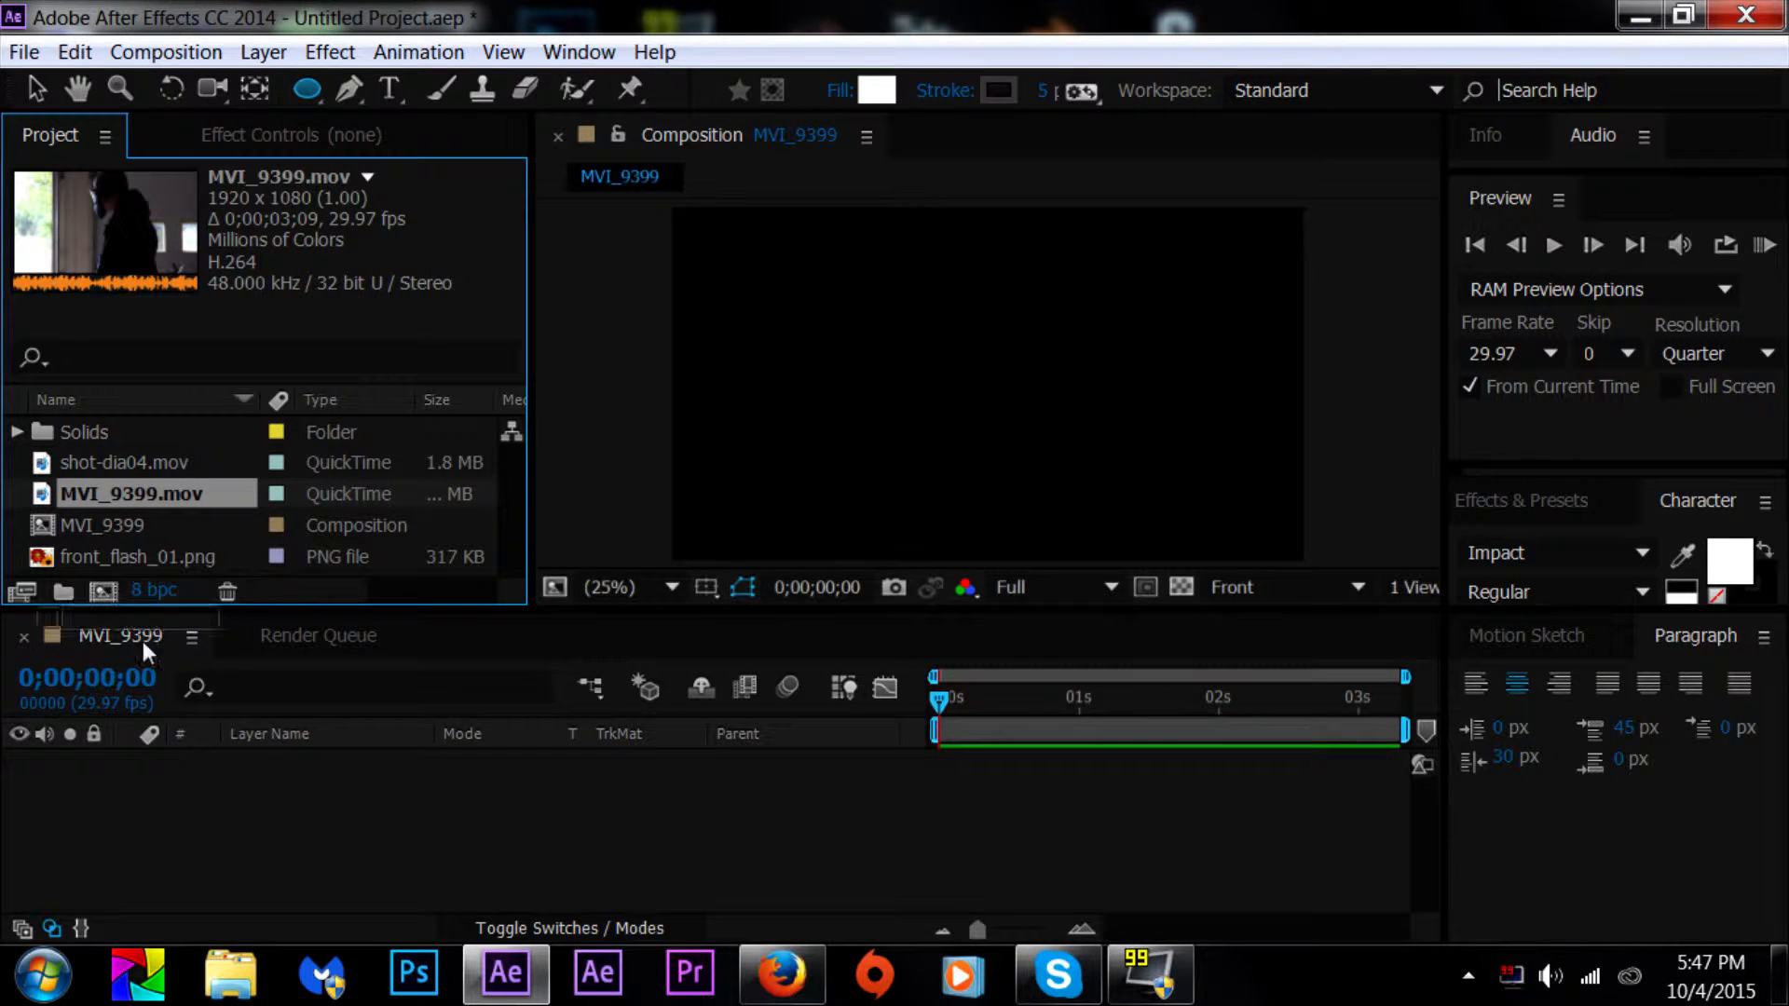
key("ctrl+shift+alt+j")
Step: Split the MVI_9399.mov layer at 0;00;01;29, where the gun starts to recoil
left_click_drag(935, 693, 1206, 714)
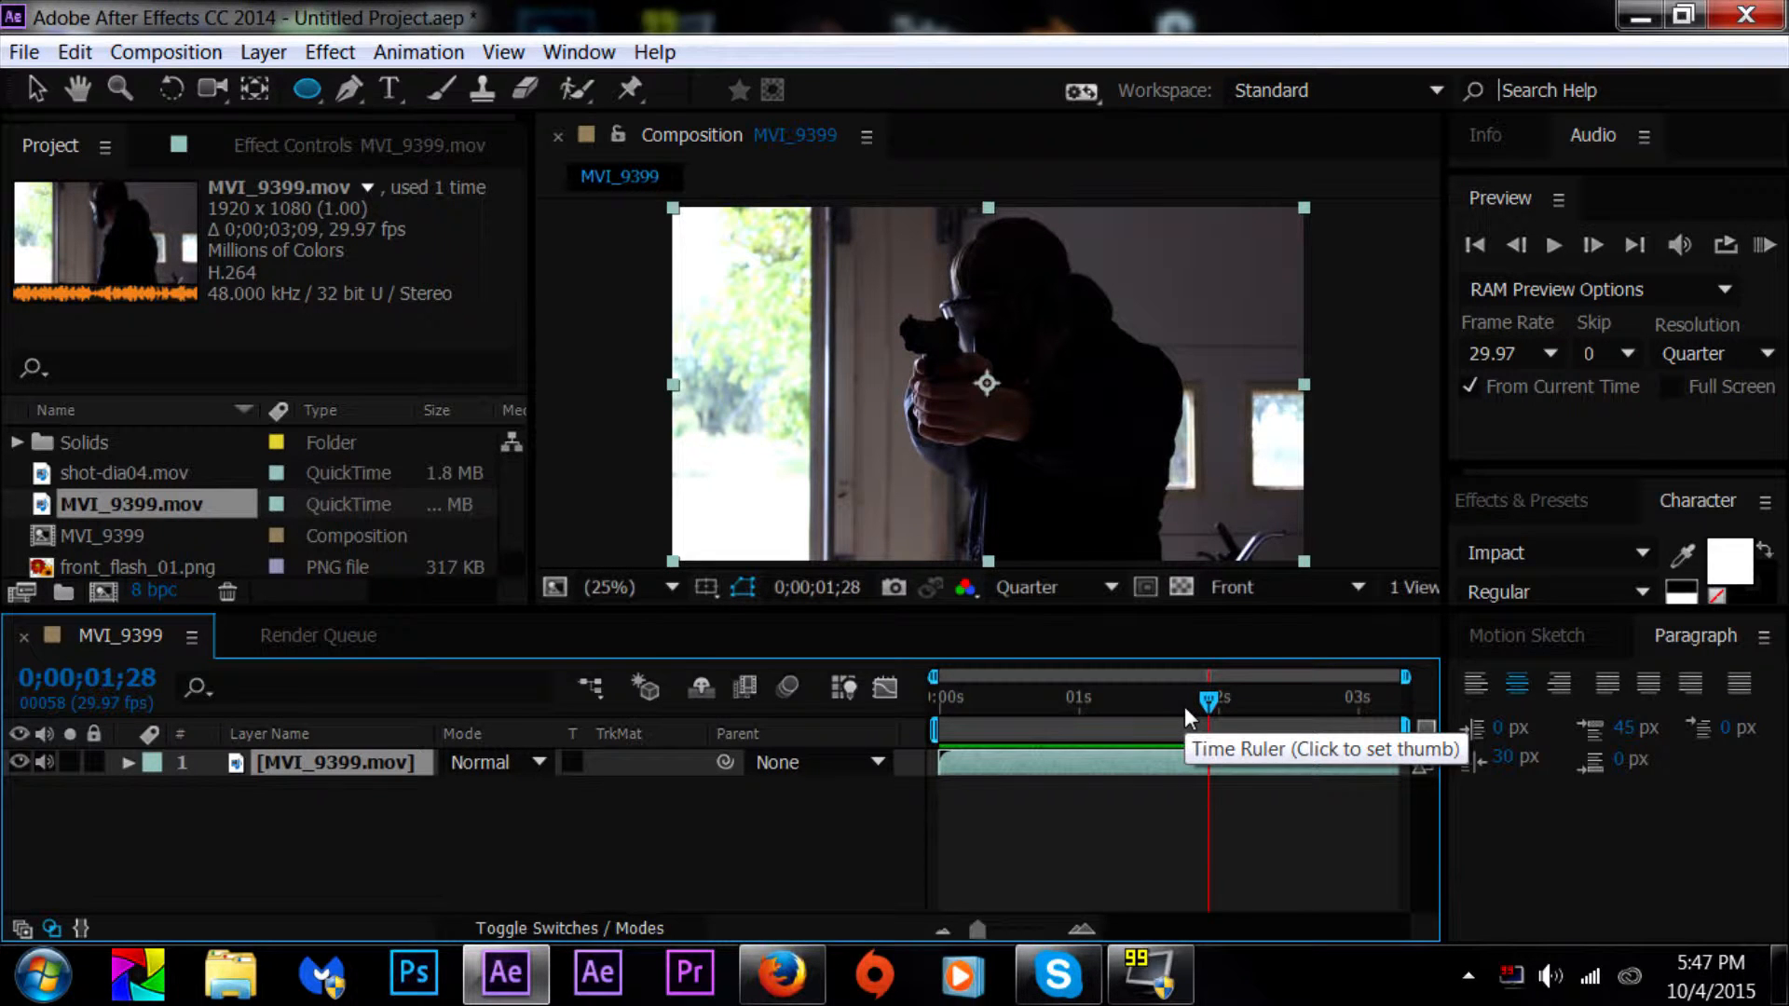
left_click_drag(1204, 697, 1211, 702)
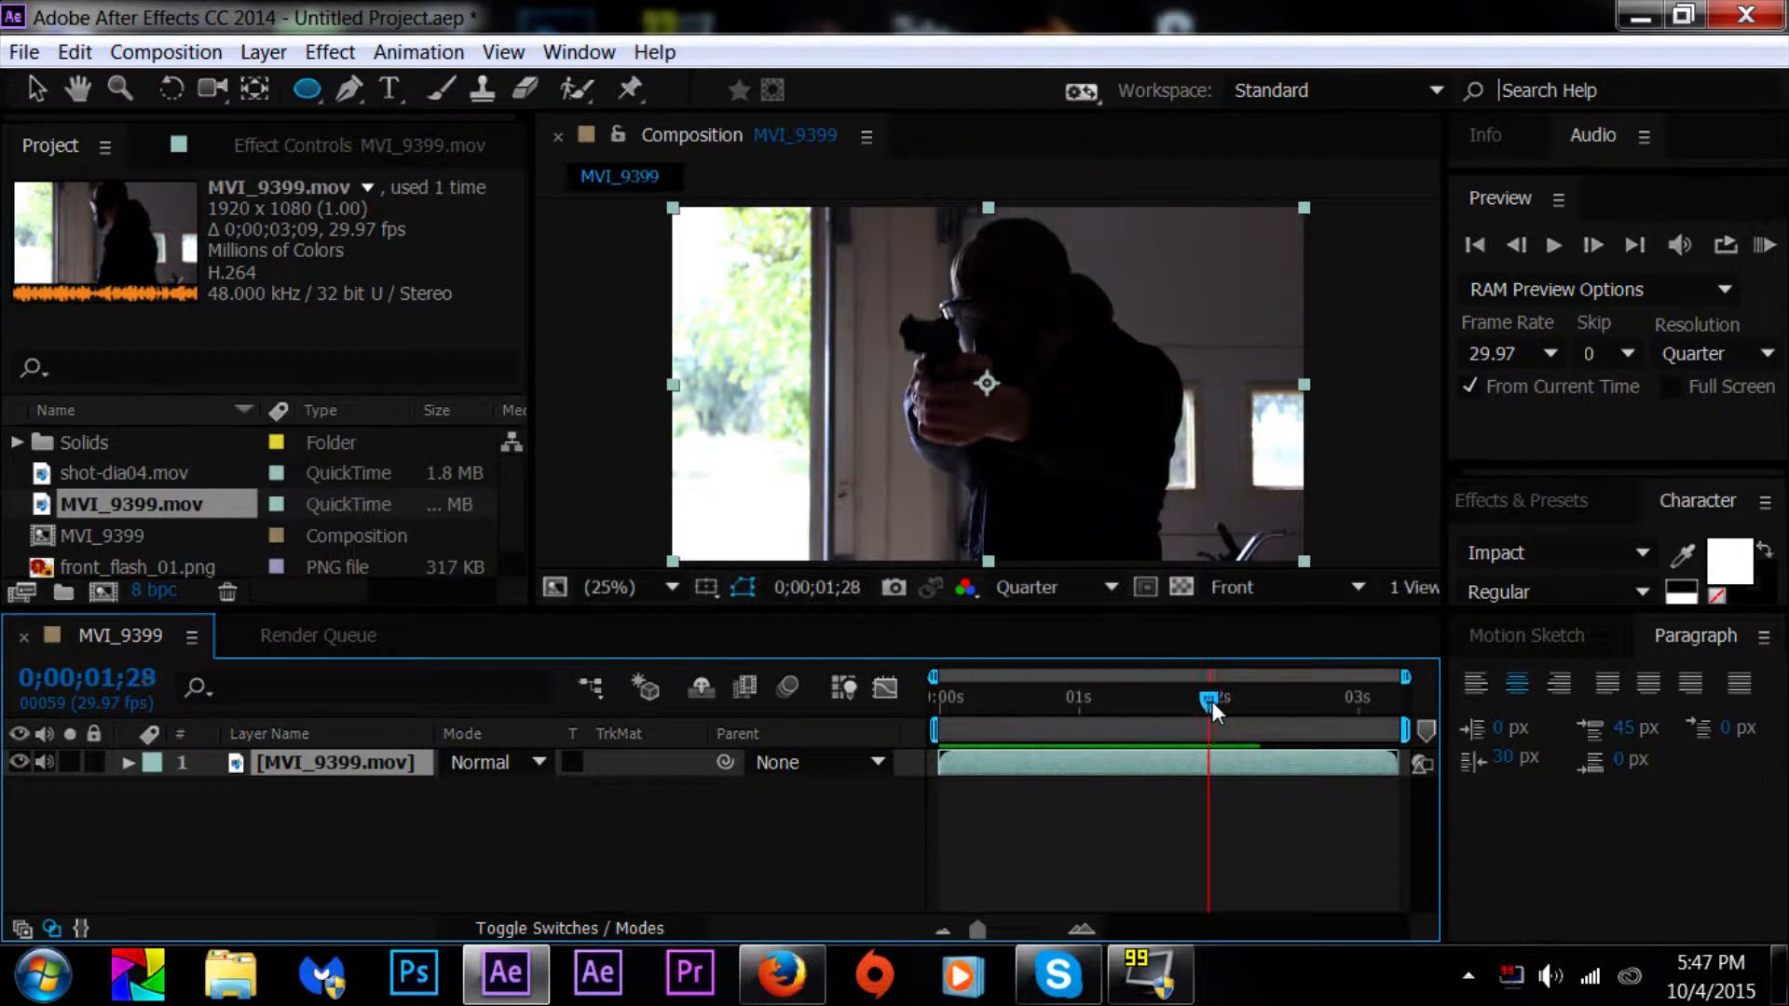
key("Page_Down")
key("Page_Up")
key("Page_Up")
key("Page_Up")
key("Page_Down")
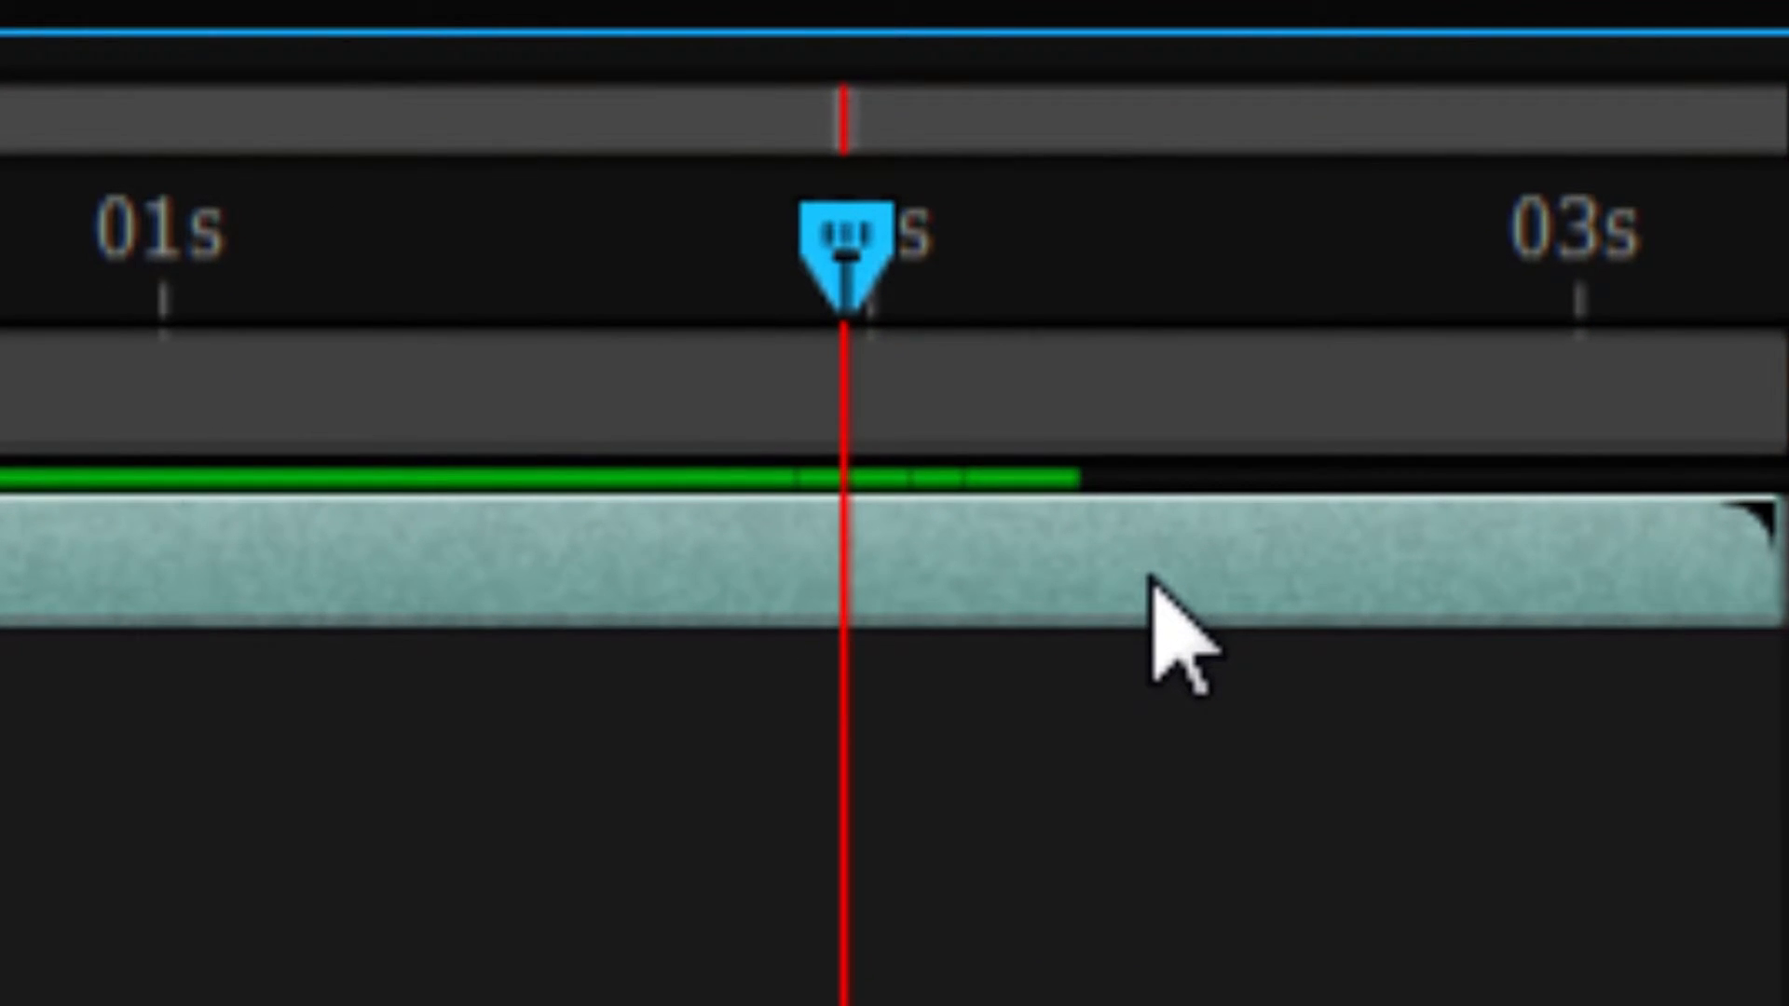
key("ctrl+shift+d")
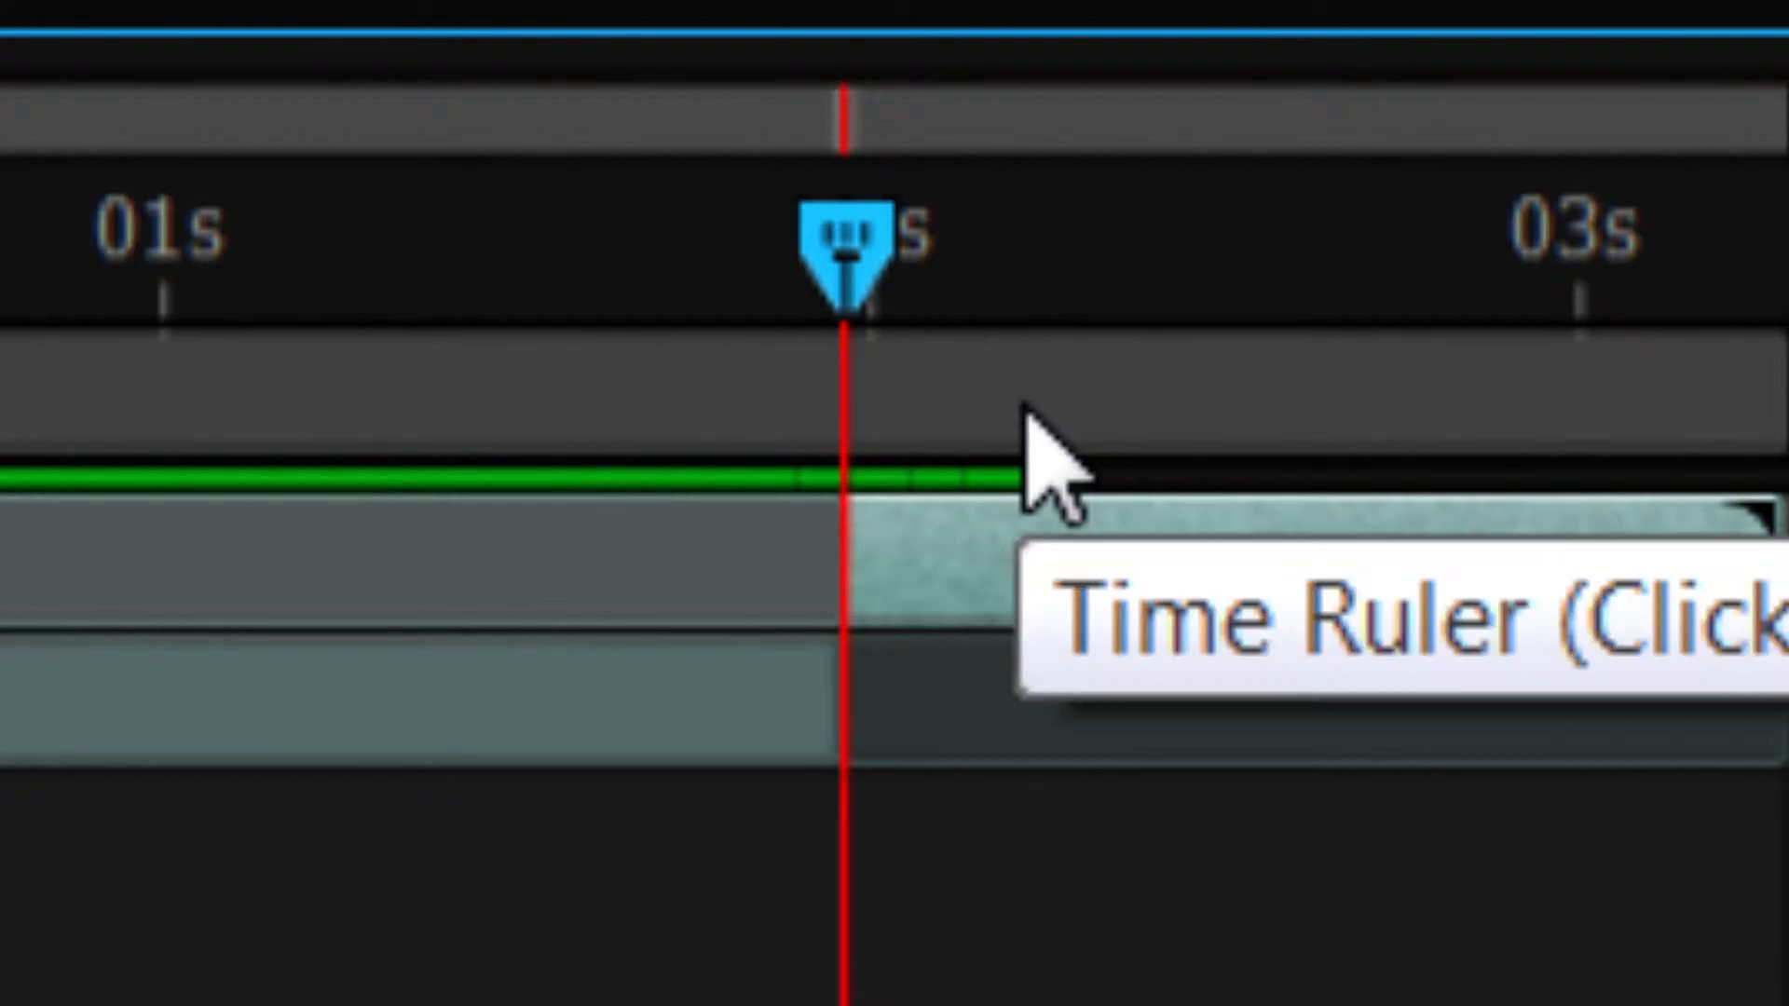
Step: Split the footage again one frame further on and delete the one-frame piece between the two cuts
key("Page_Down")
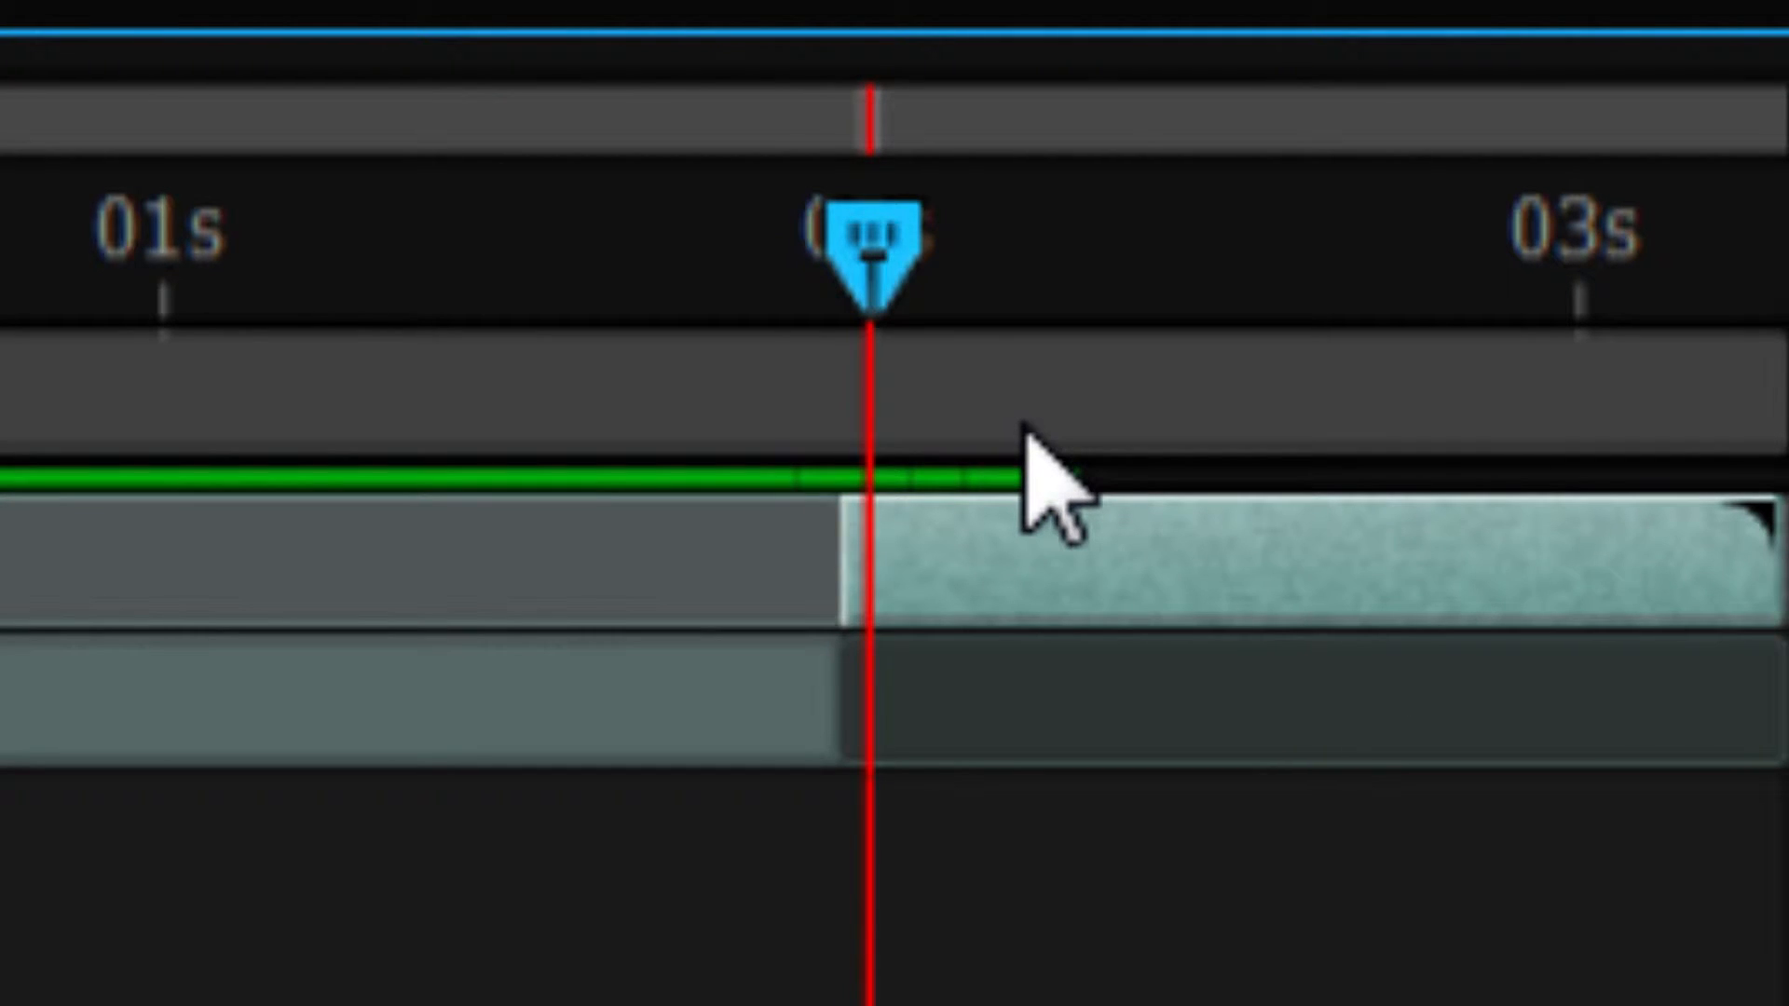
key("ctrl+shift+d")
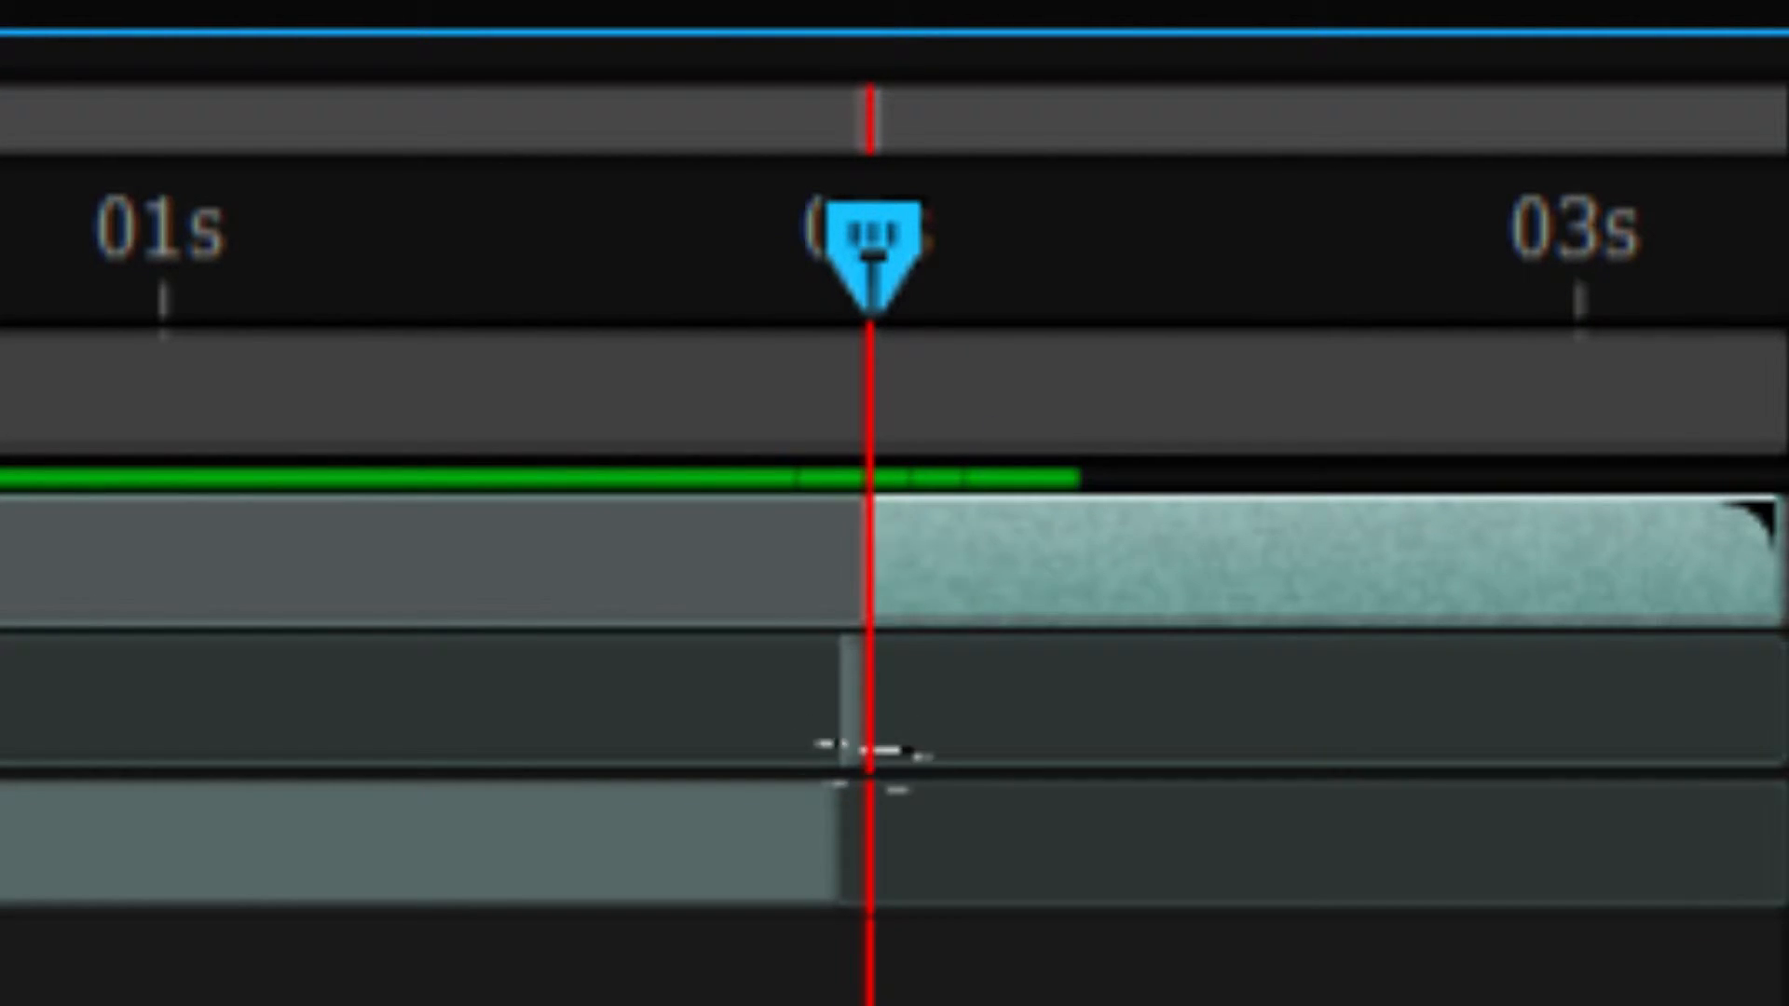
left_click(863, 726)
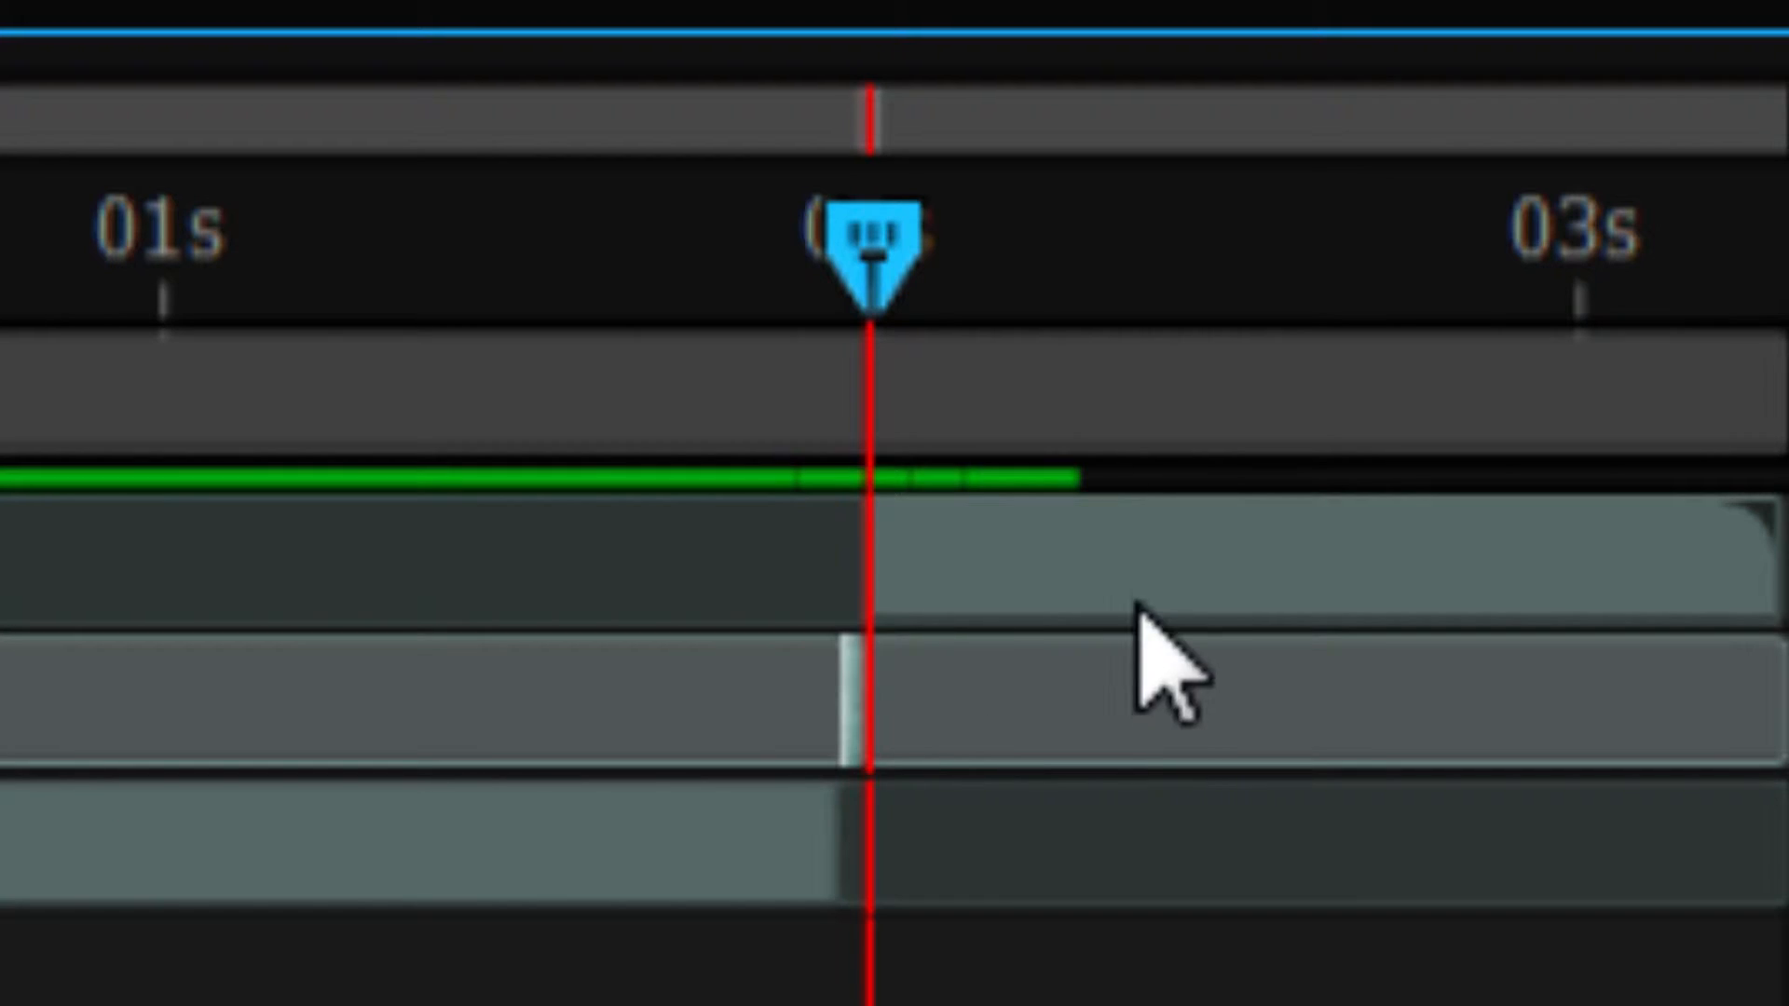
key("Delete")
Step: Close the one-frame gap by sliding the second footage piece back to start at 0;00;01;29
key("=")
key("=")
key("=")
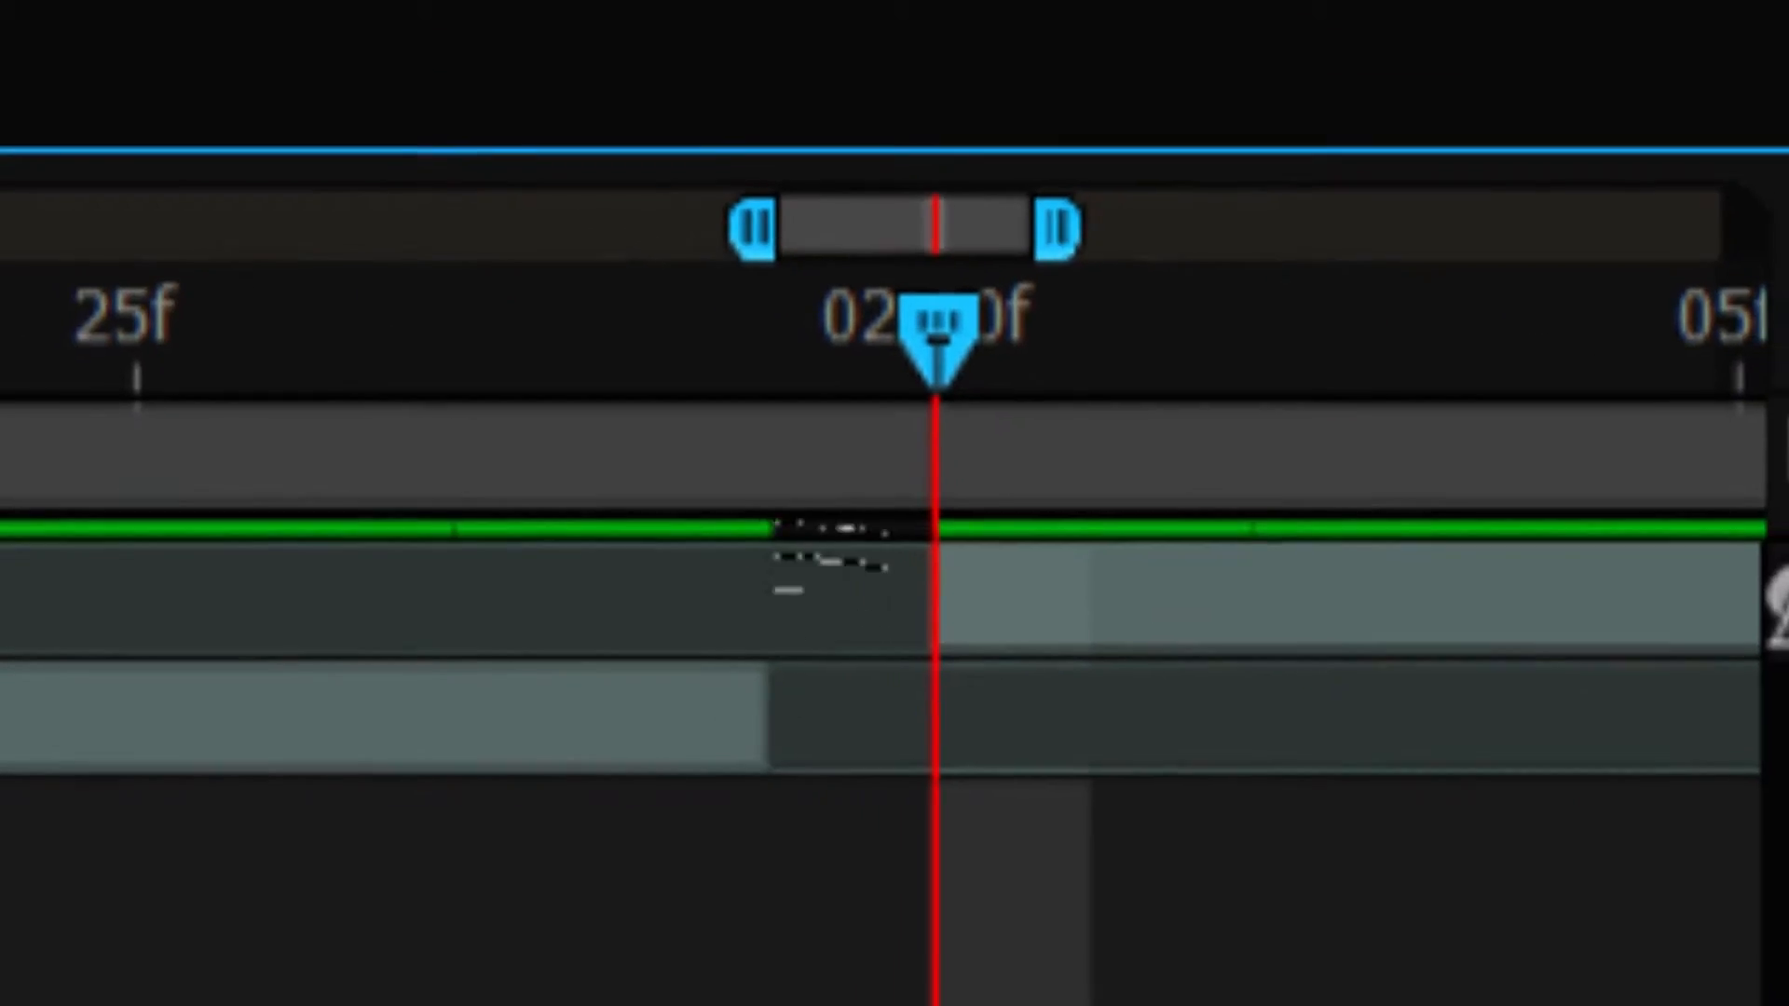
left_click(695, 307)
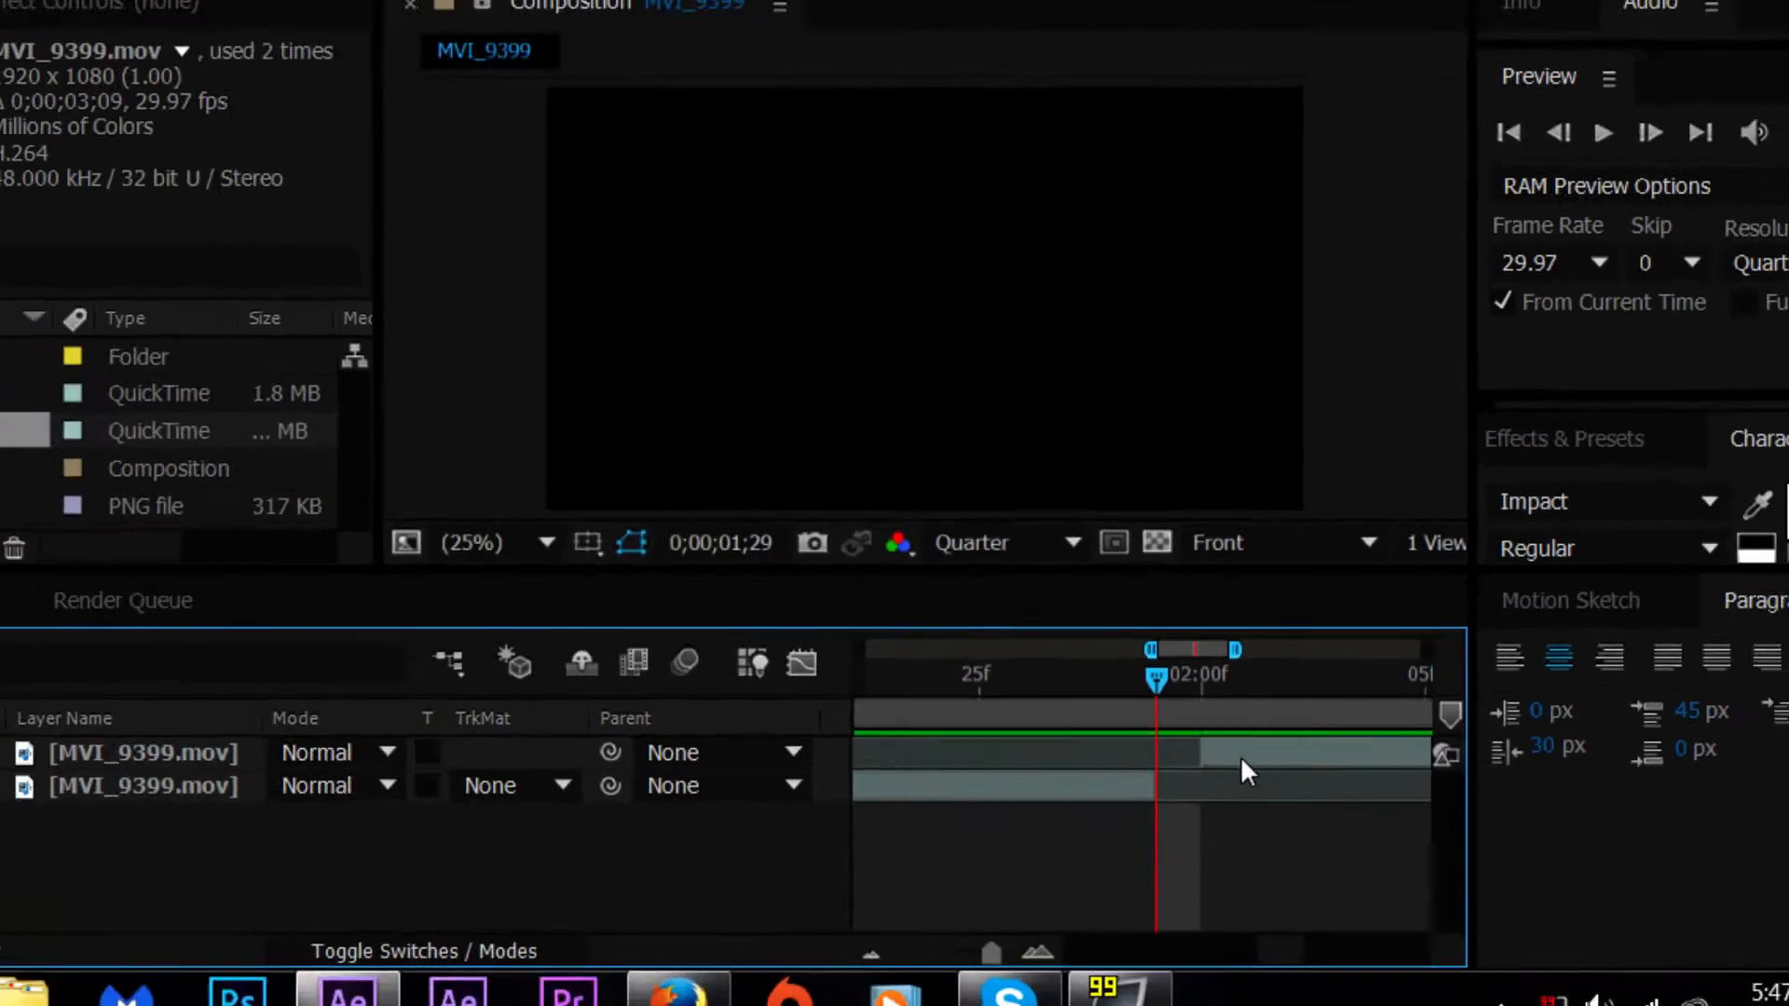
left_click_drag(1113, 649, 1047, 646)
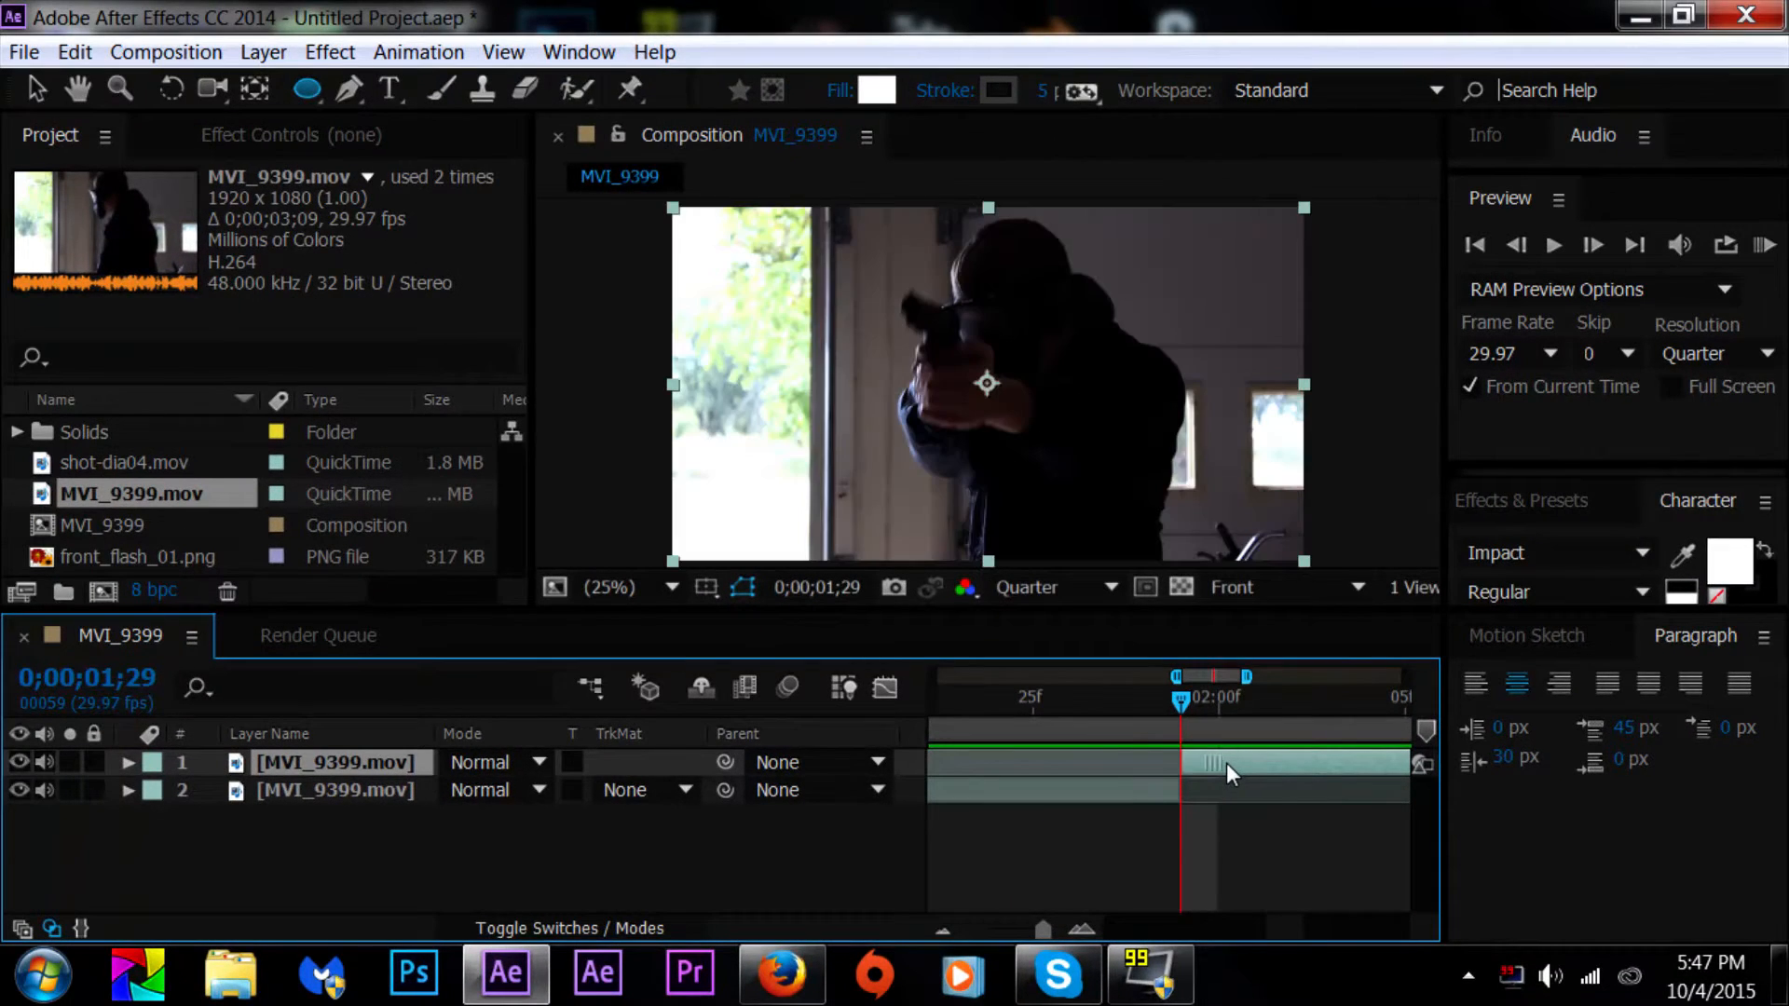
Step: Check the cut between the two footage pieces frame by frame and preview the composition from its start
left_click(945, 930)
left_click(945, 930)
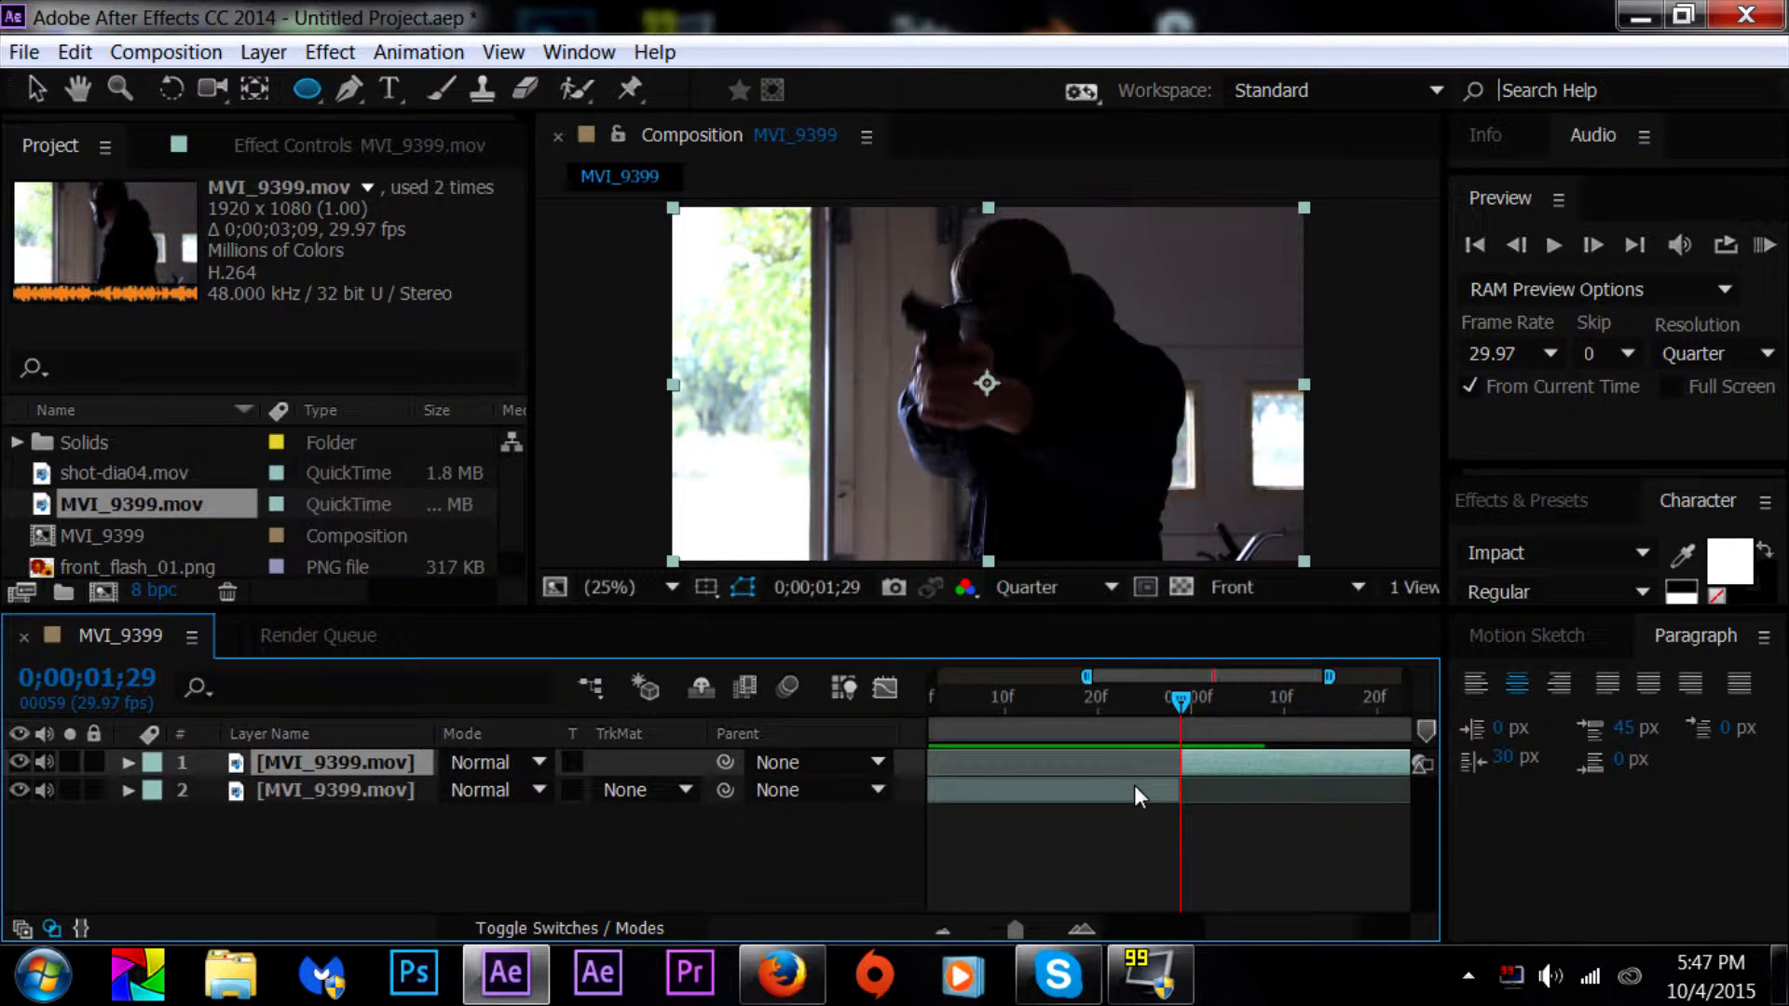
left_click_drag(1004, 920, 970, 922)
left_click_drag(1079, 713, 1194, 719)
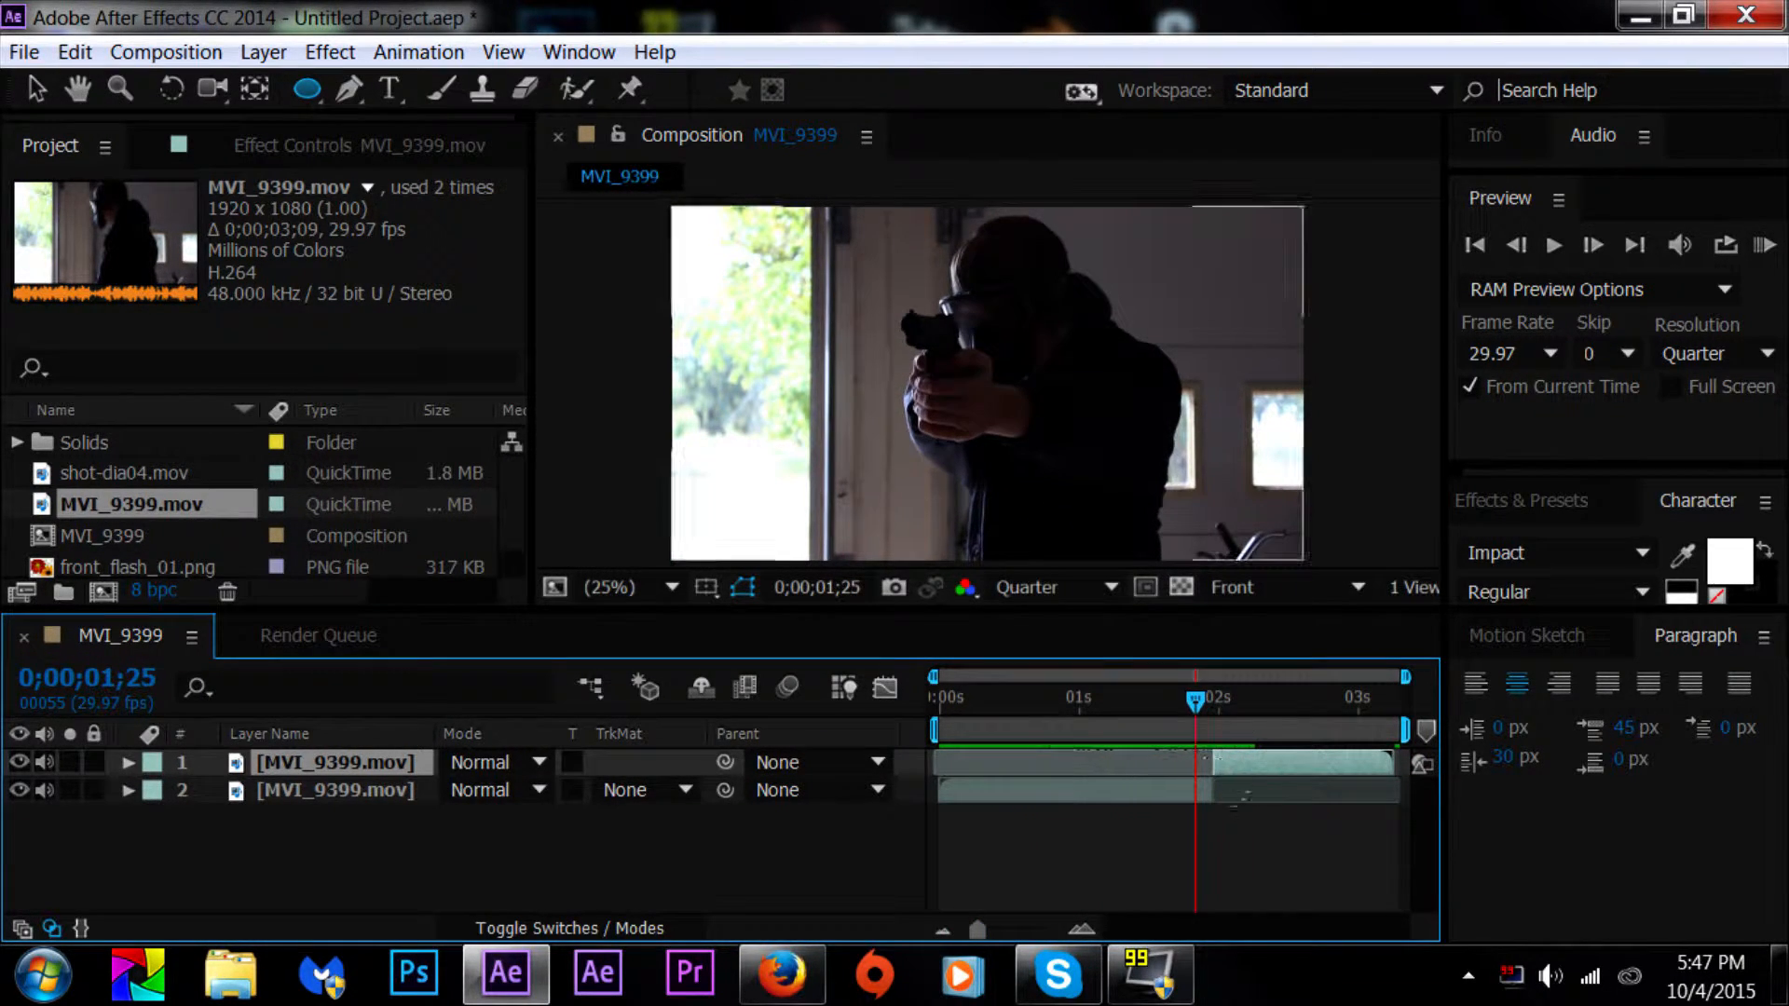
left_click(1284, 852)
key("Page_Down")
key("Page_Down")
key("Page_Down")
key("Page_Down")
key("Page_Down")
left_click_drag(1216, 708, 775, 700)
key("KP_0")
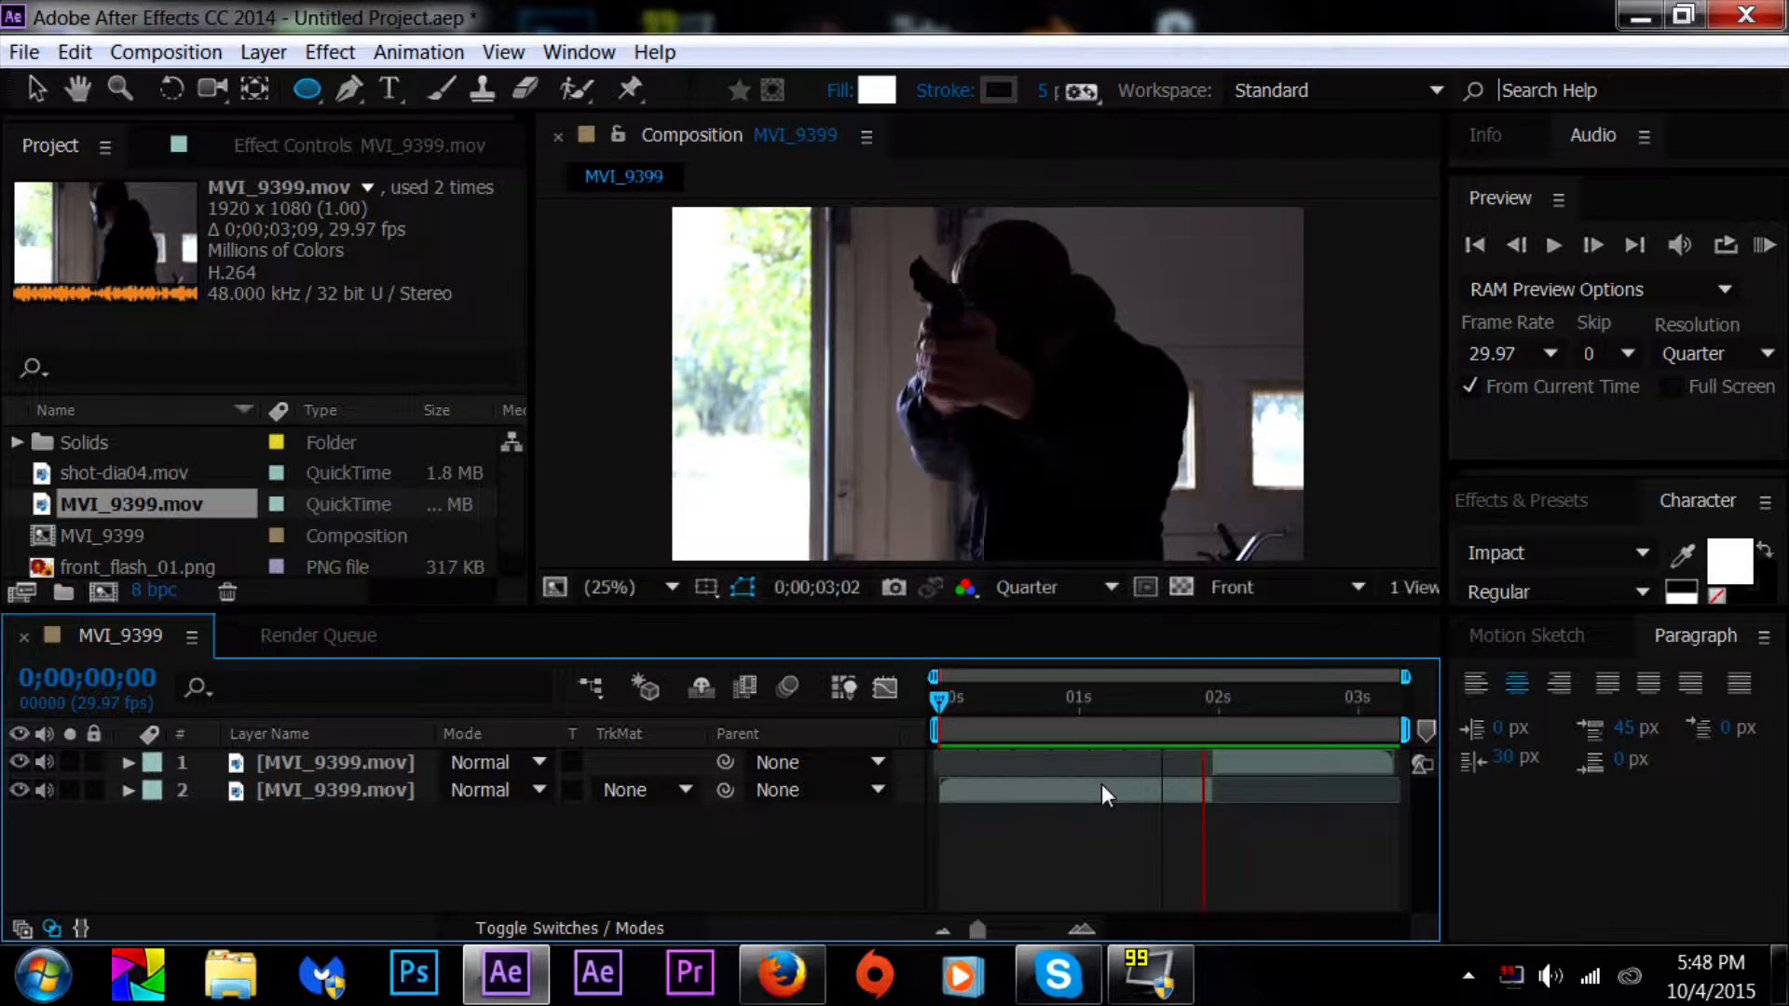
Step: Add front_flash_01.png as the uppermost layer at 0;00;01;28, trimmed to that single frame
mouse_move(1215, 710)
left_mouse_down()
mouse_move(1198, 713)
mouse_move(1235, 724)
mouse_move(1166, 735)
mouse_move(1271, 749)
mouse_move(1153, 745)
mouse_move(1255, 747)
mouse_move(1216, 745)
left_mouse_up()
key("Page_Up")
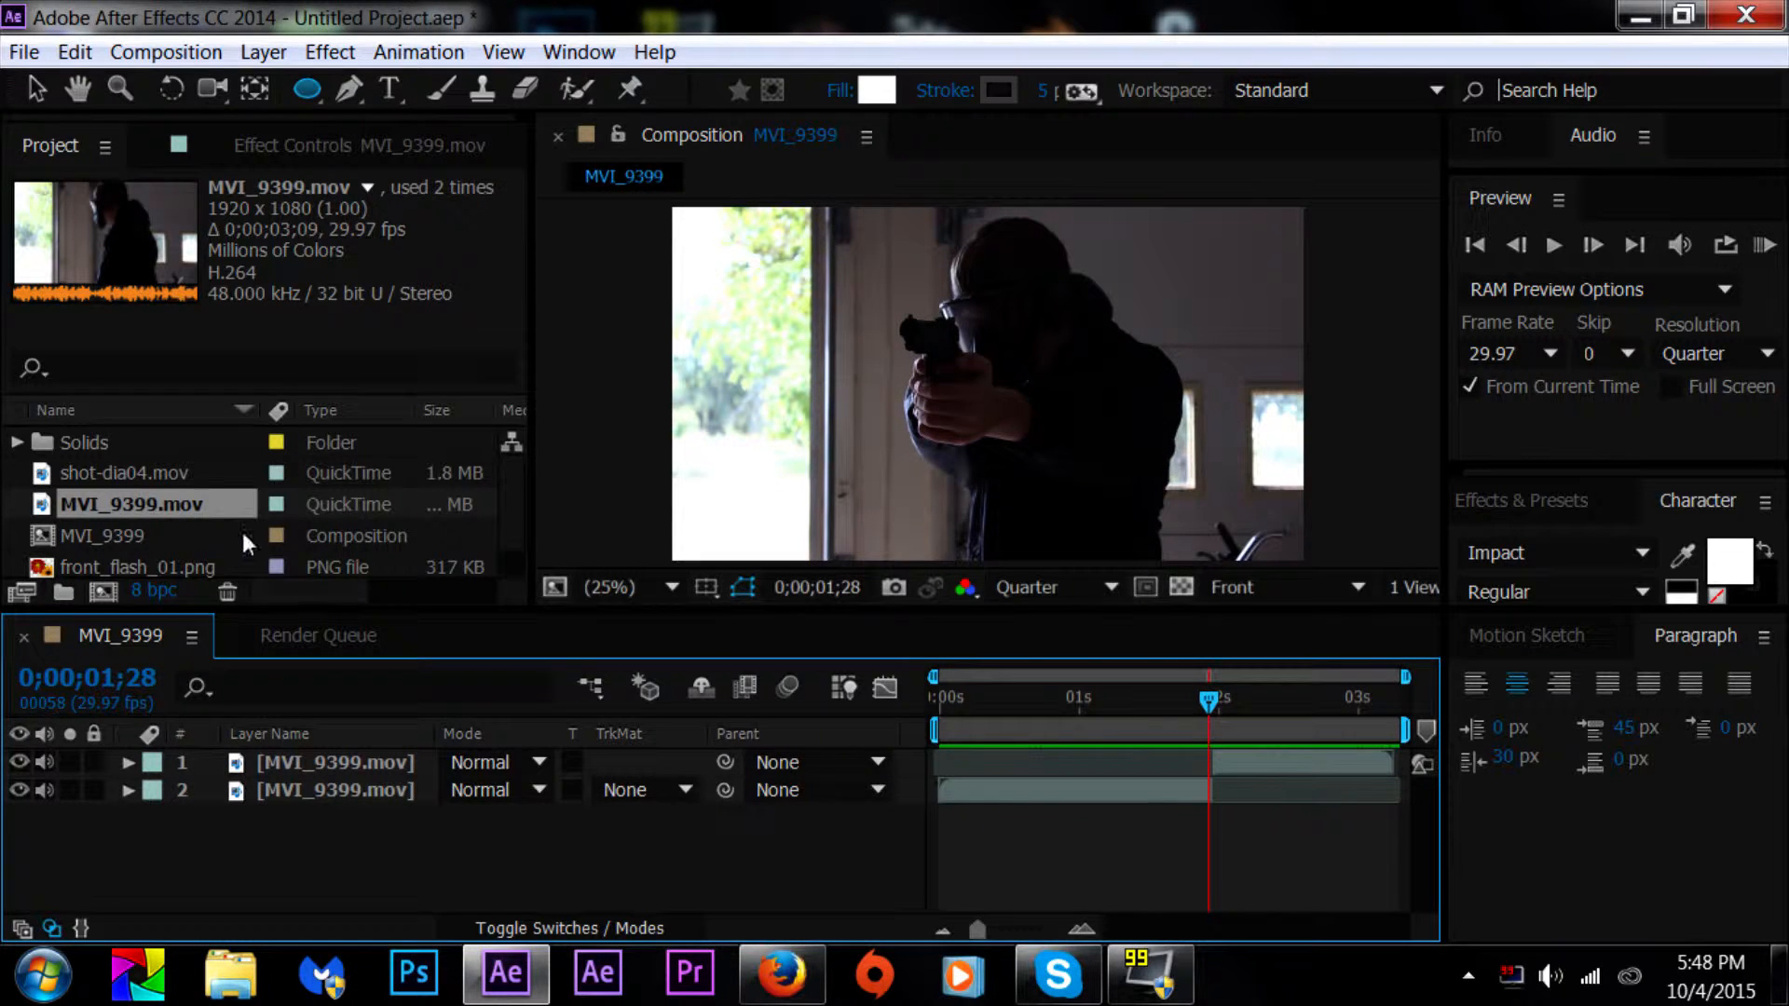
scroll(242, 535, "down", 1)
left_click_drag(144, 536, 354, 762)
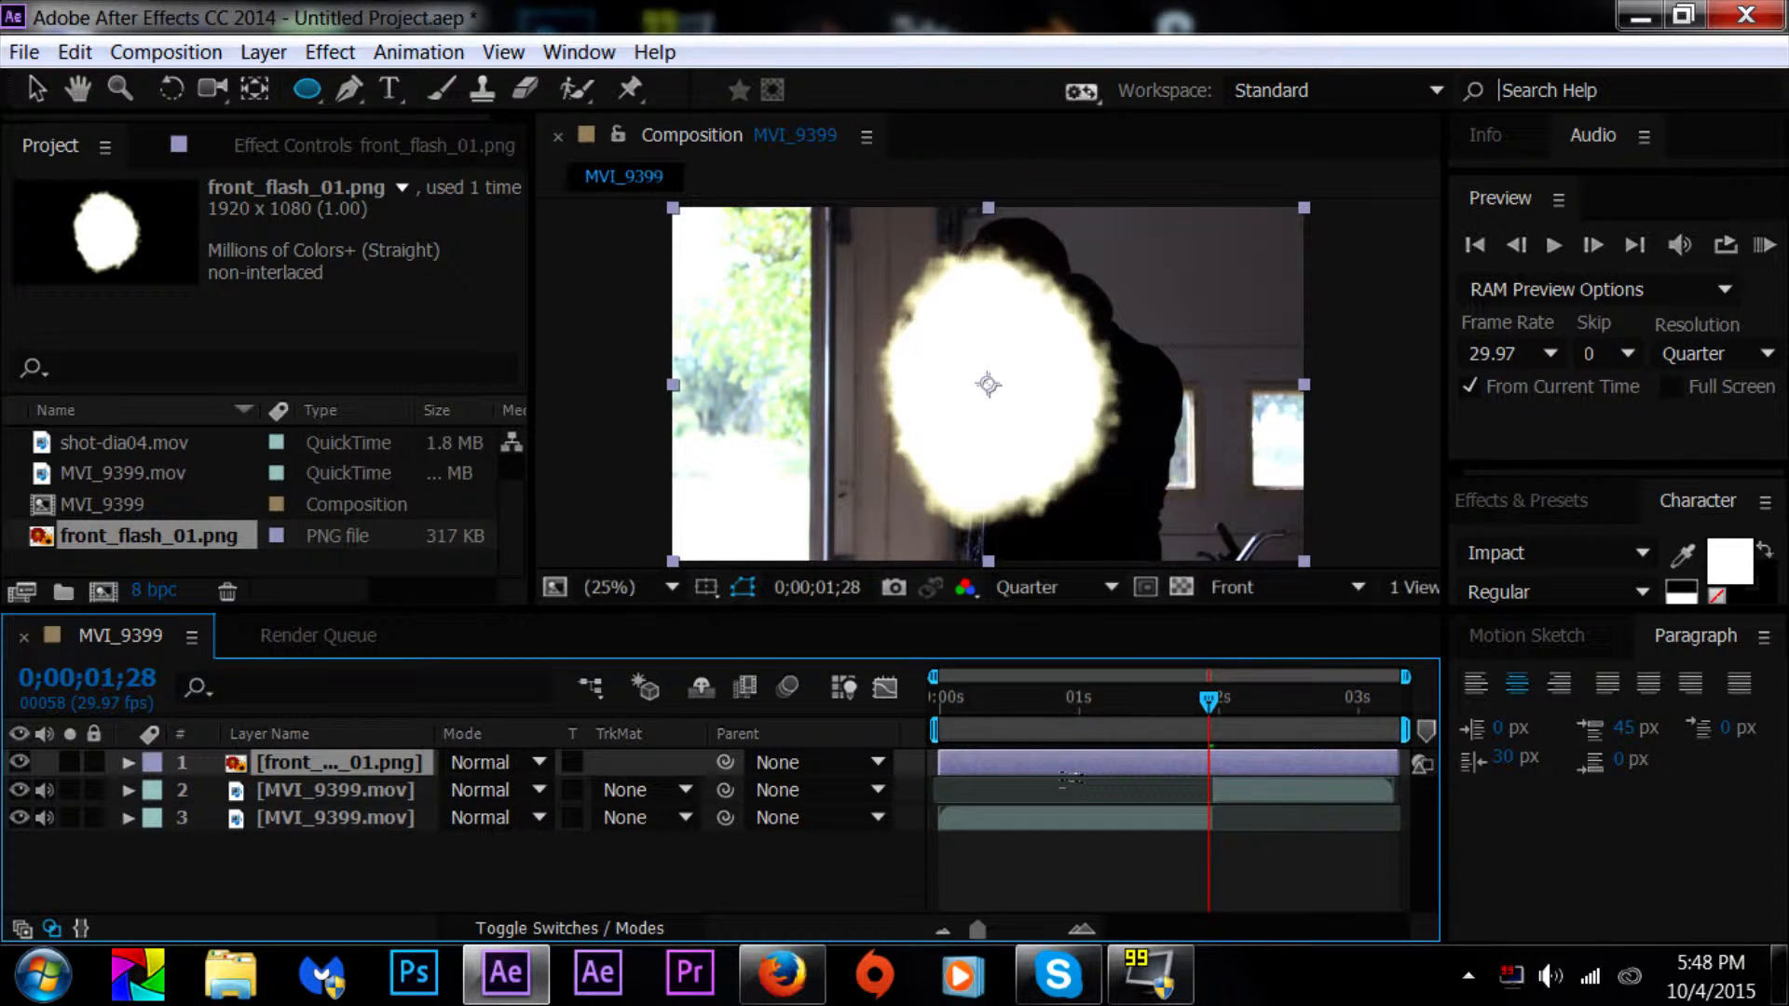
Step: Rotate the front_flash_01.png layer to -81° and scale it down to 56%
key("r")
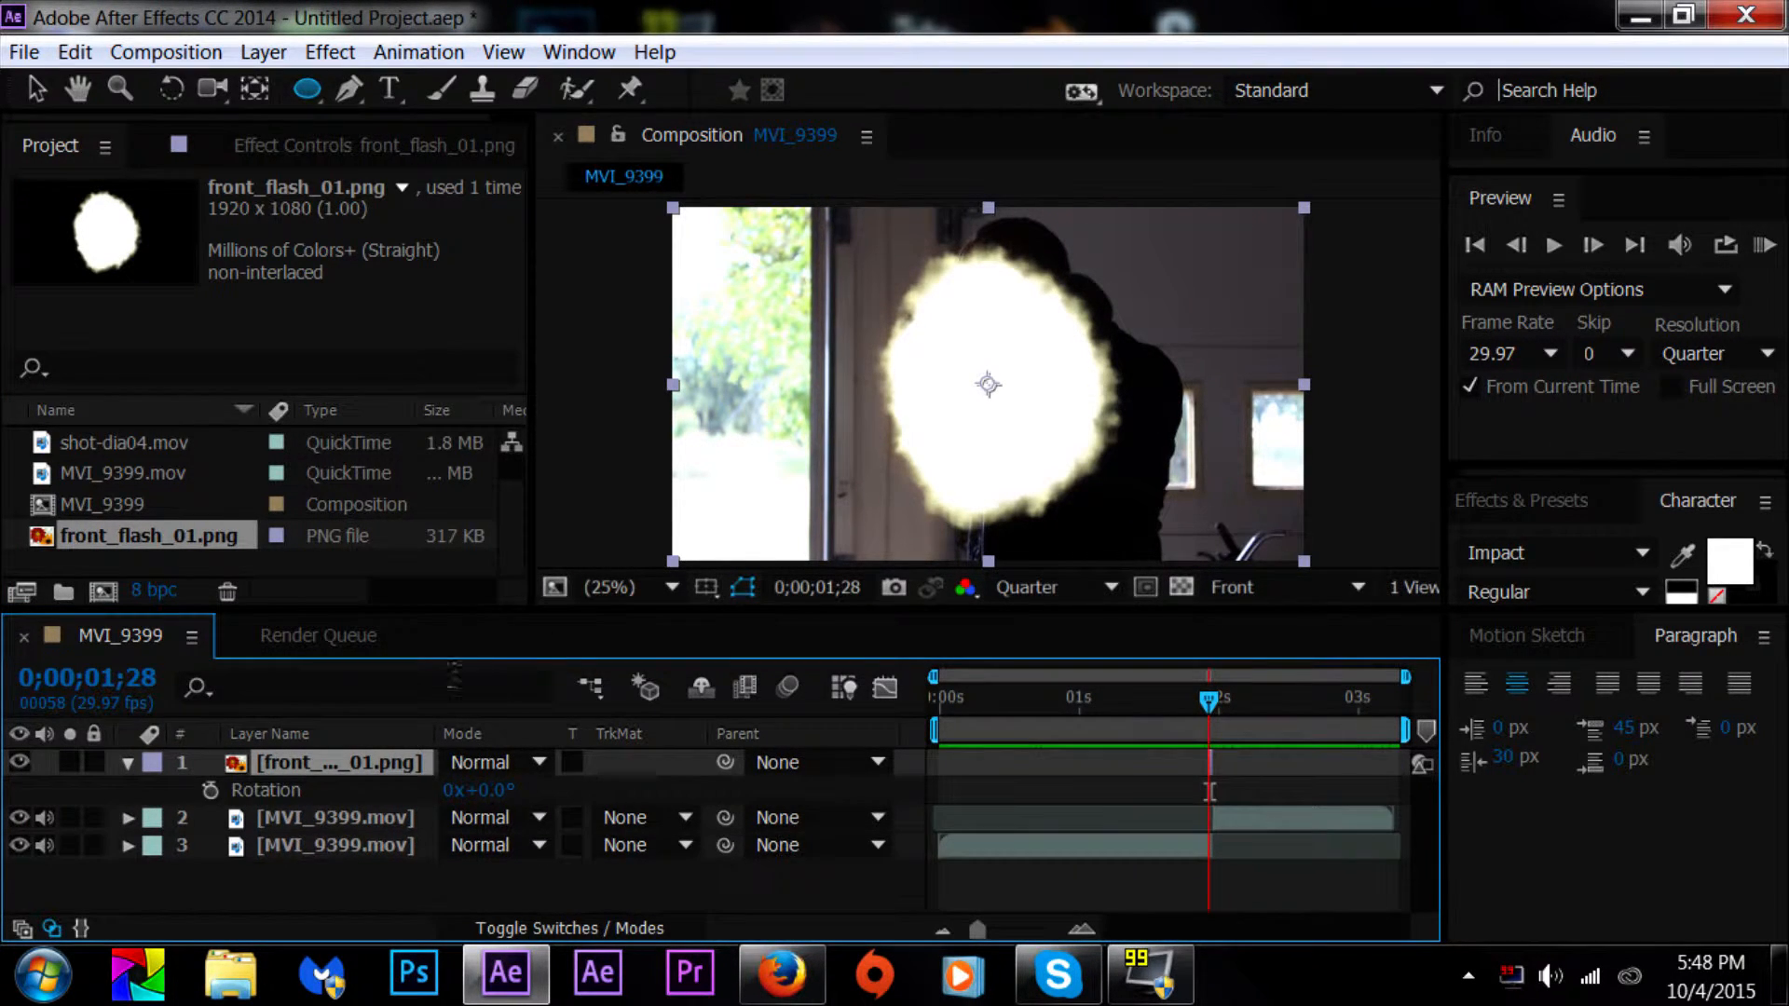
left_click_drag(480, 790, 356, 790)
left_click(36, 90)
scroll(691, 311, "down", 1)
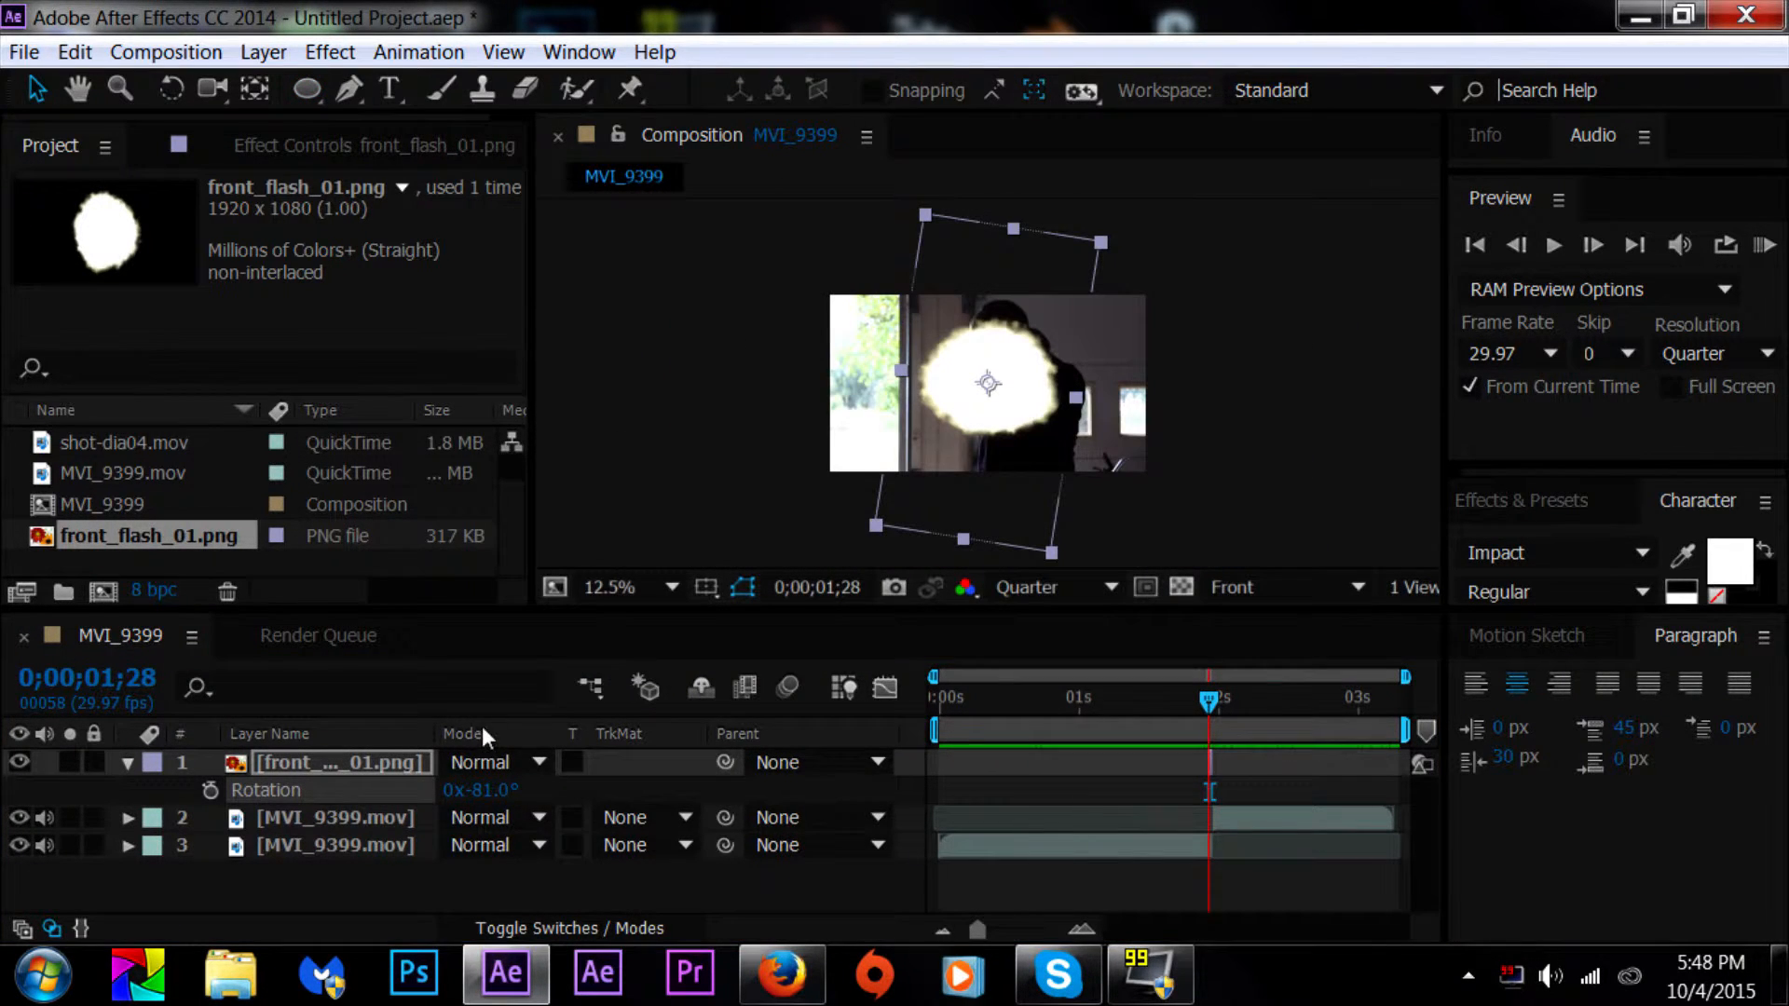
key("s")
left_click_drag(533, 790, 470, 790)
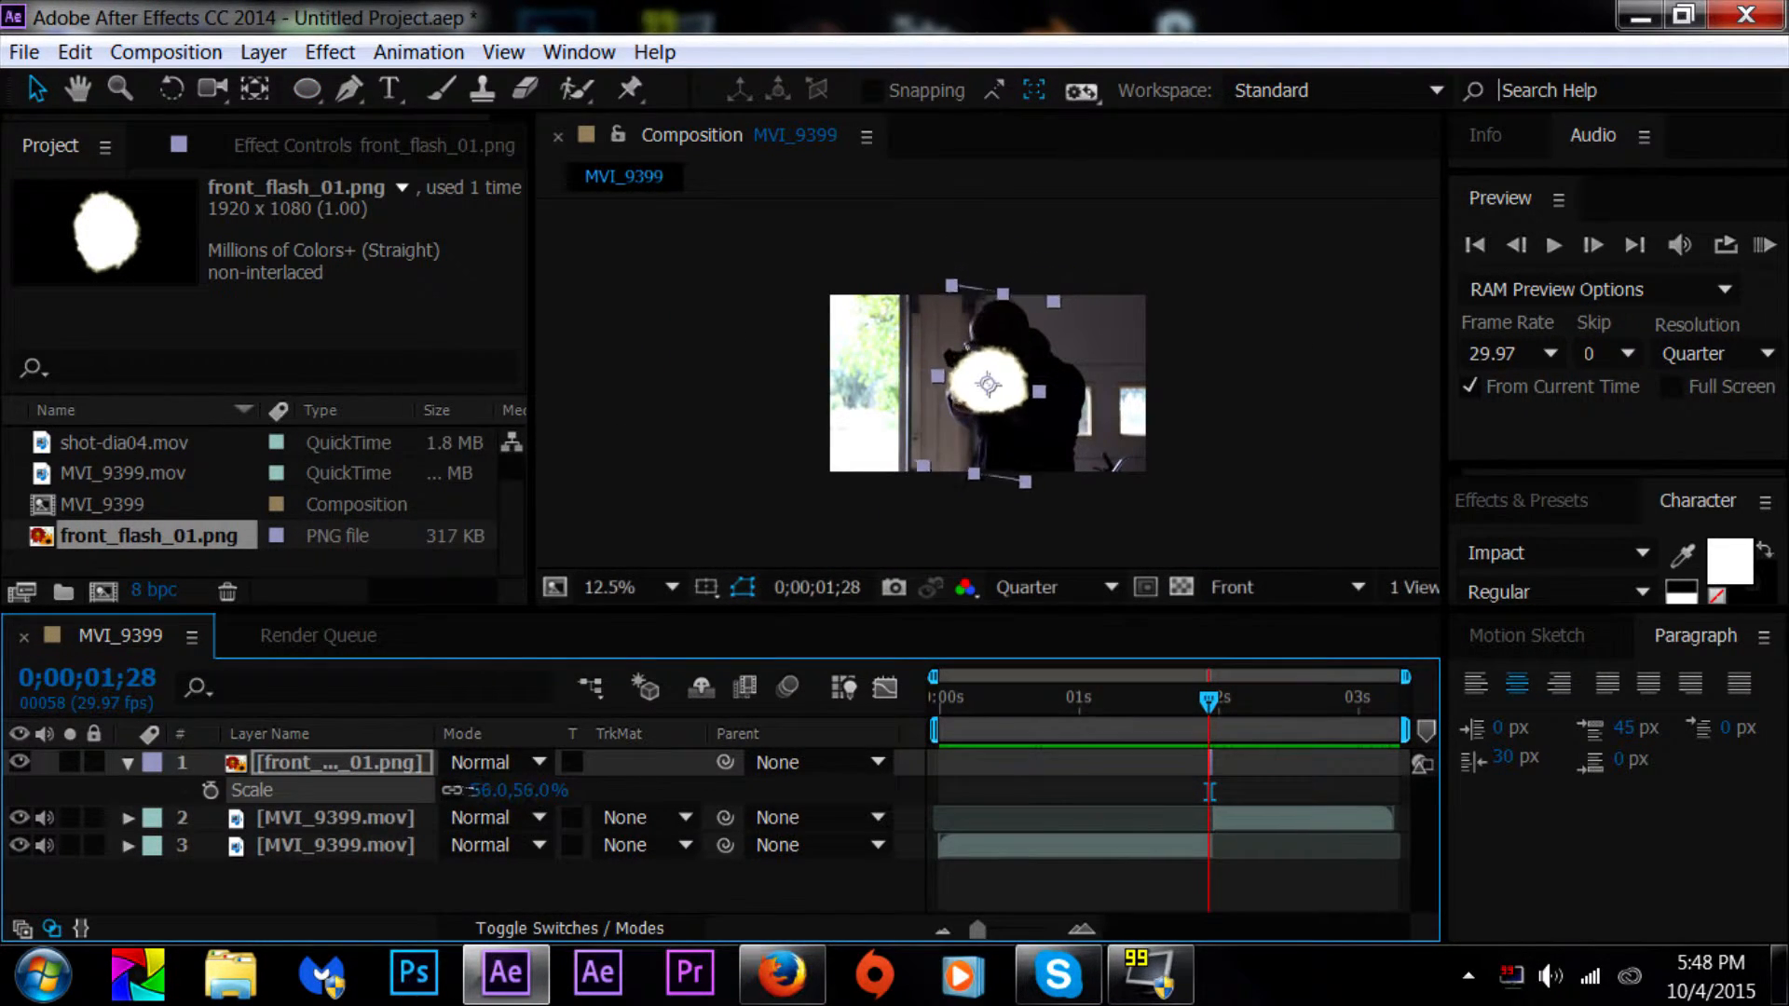
Step: Position the flash at the gun's muzzle, lowering its opacity to 37% to see the barrel through it
left_click(620, 585)
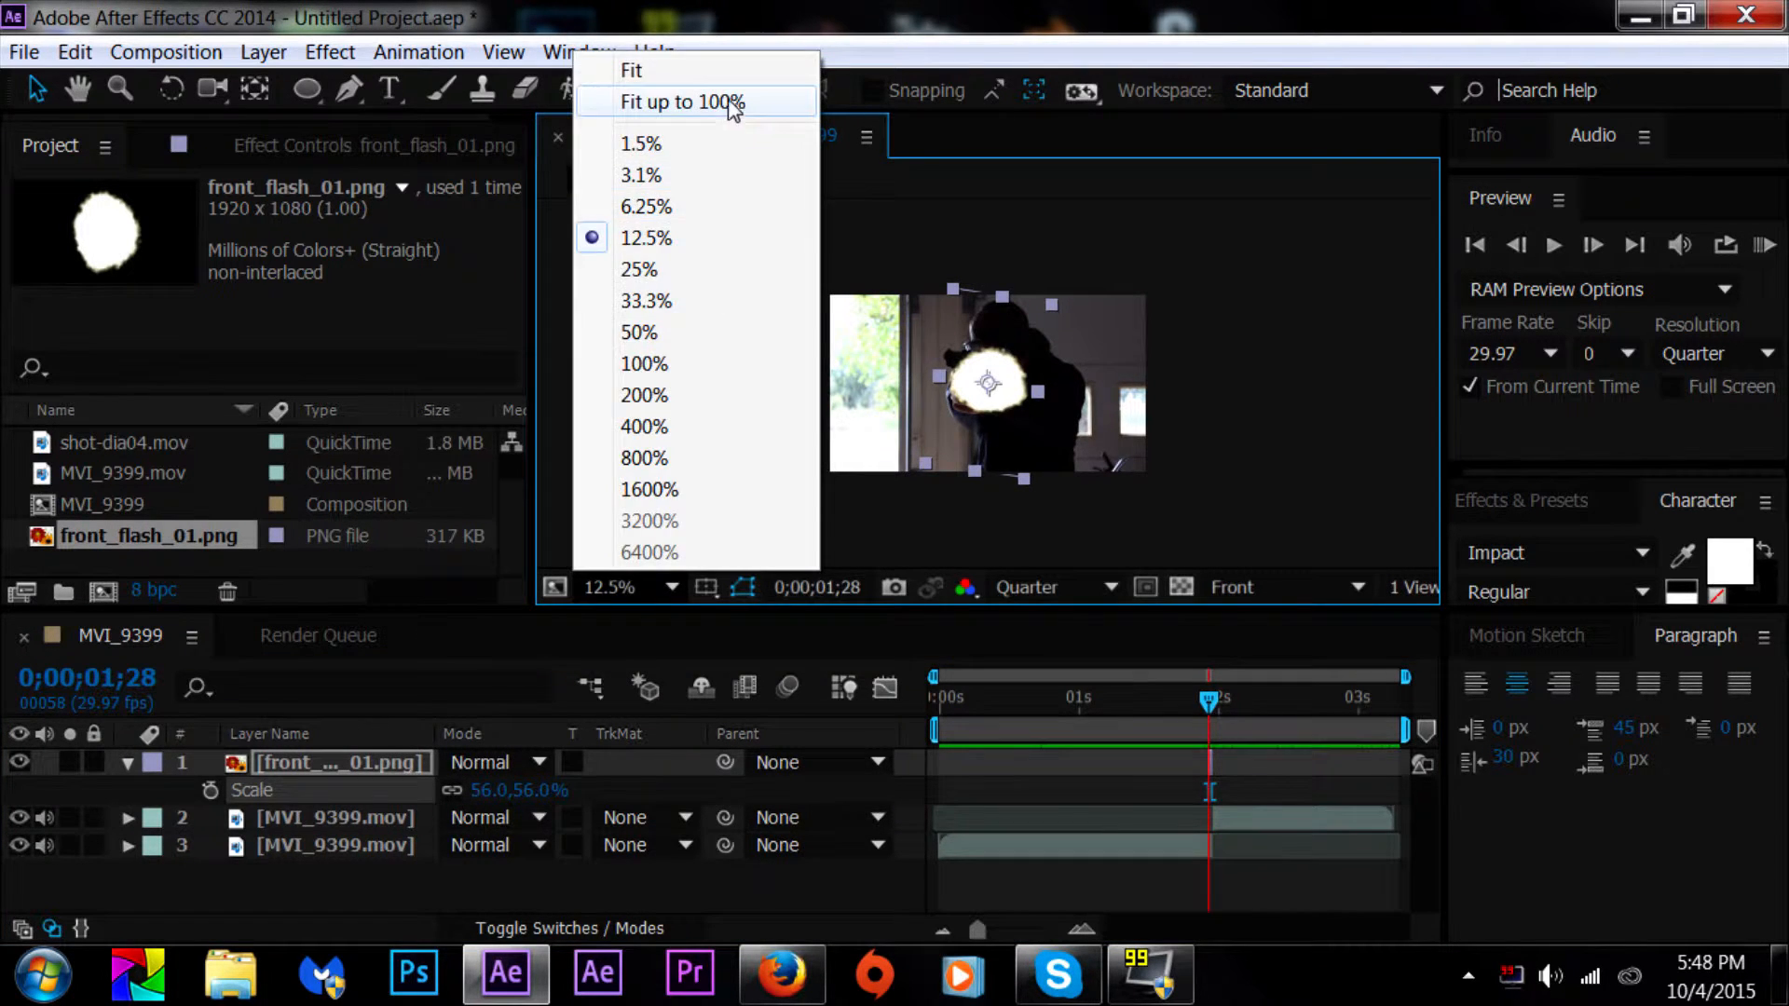
left_click(635, 276)
left_click_drag(863, 367, 830, 352)
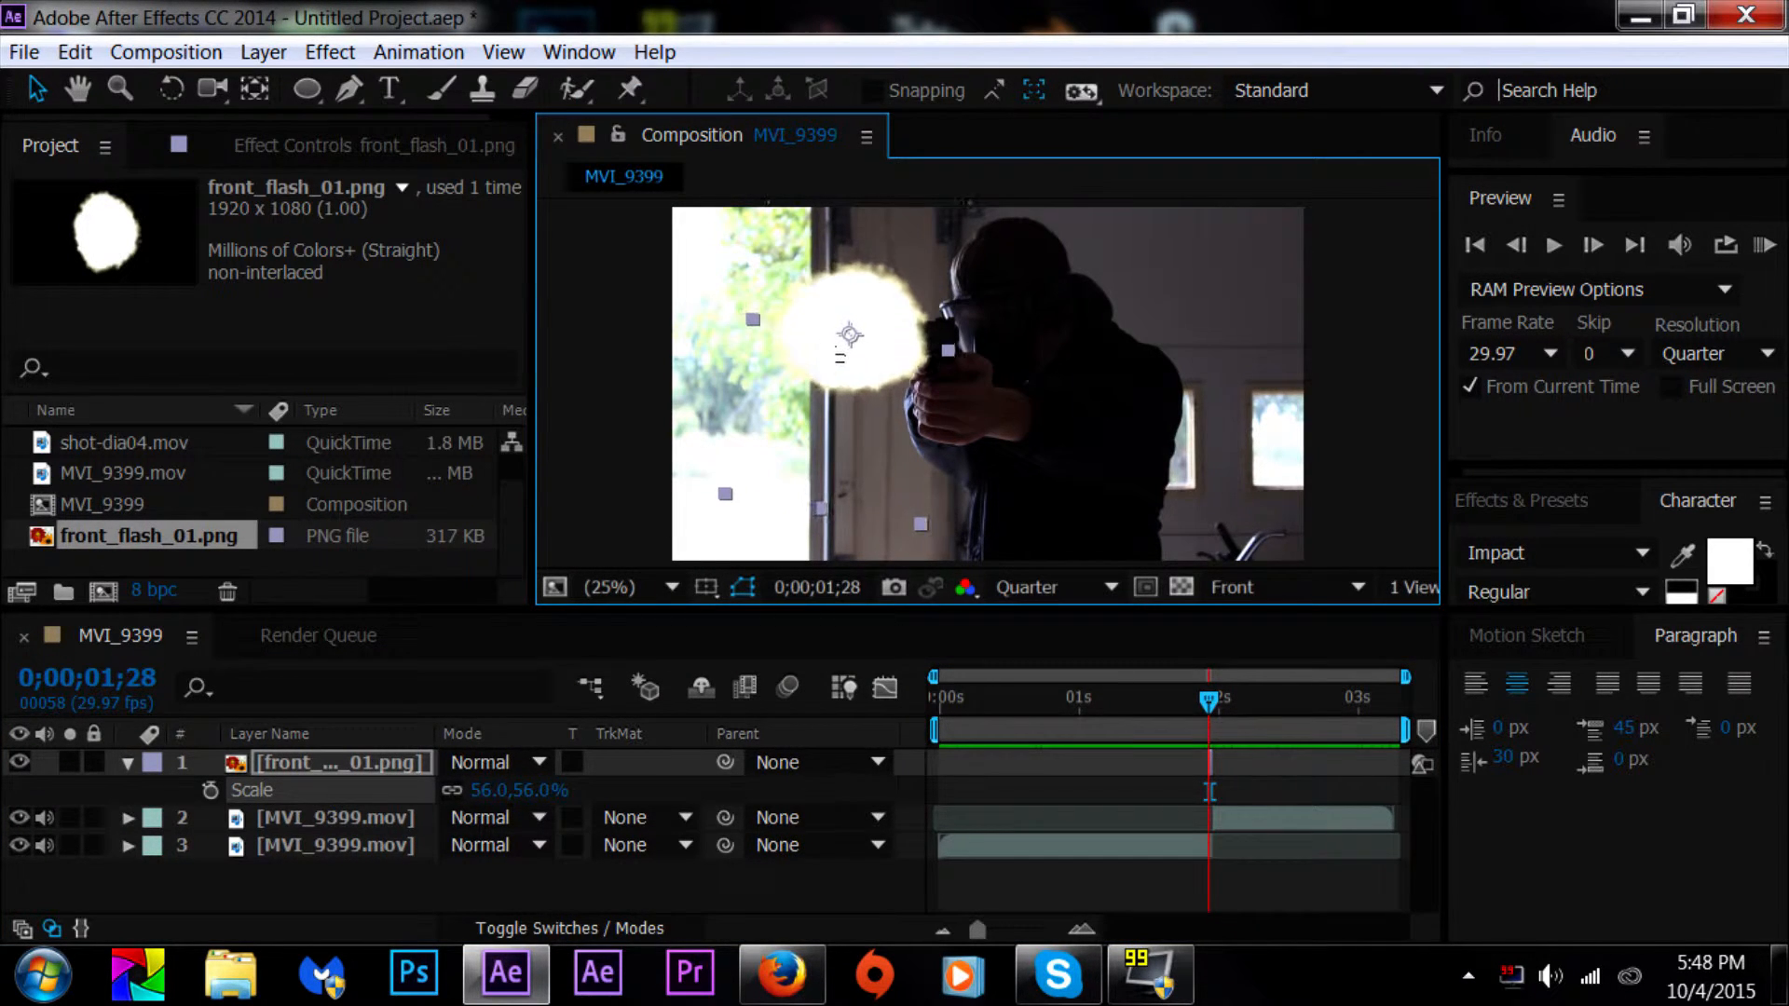
key("t")
left_click_drag(477, 787, 421, 787)
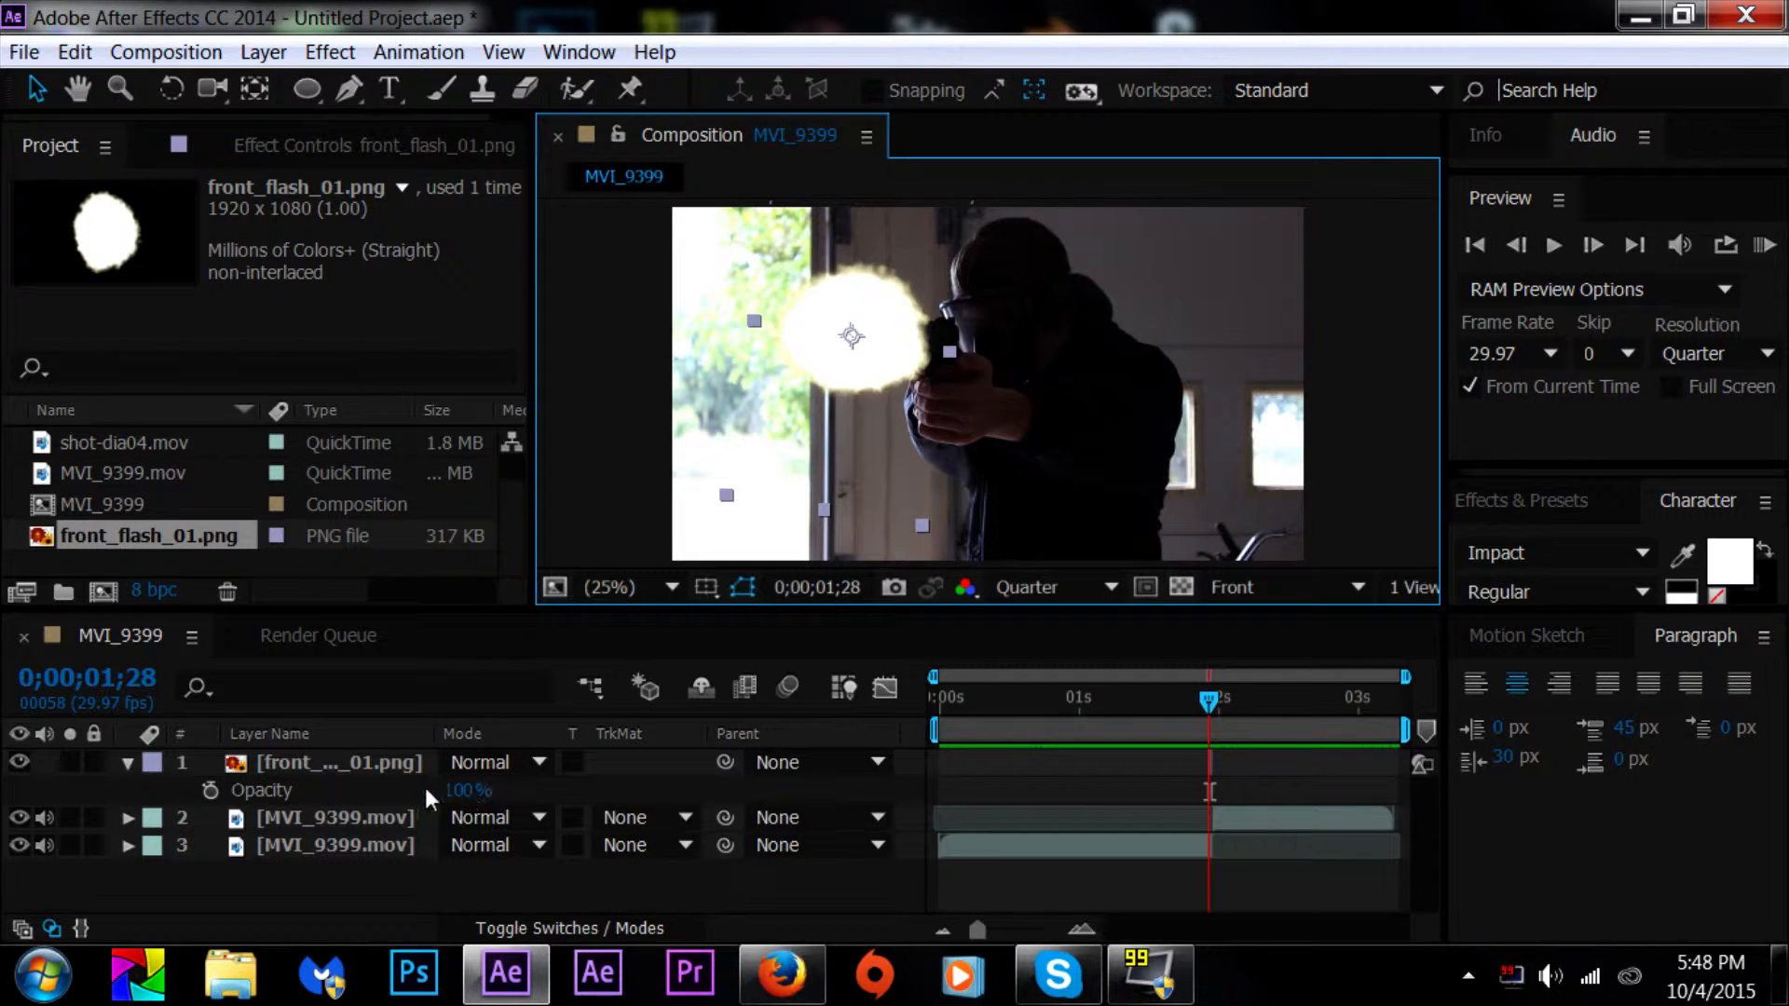
scroll(971, 399, "up", 2)
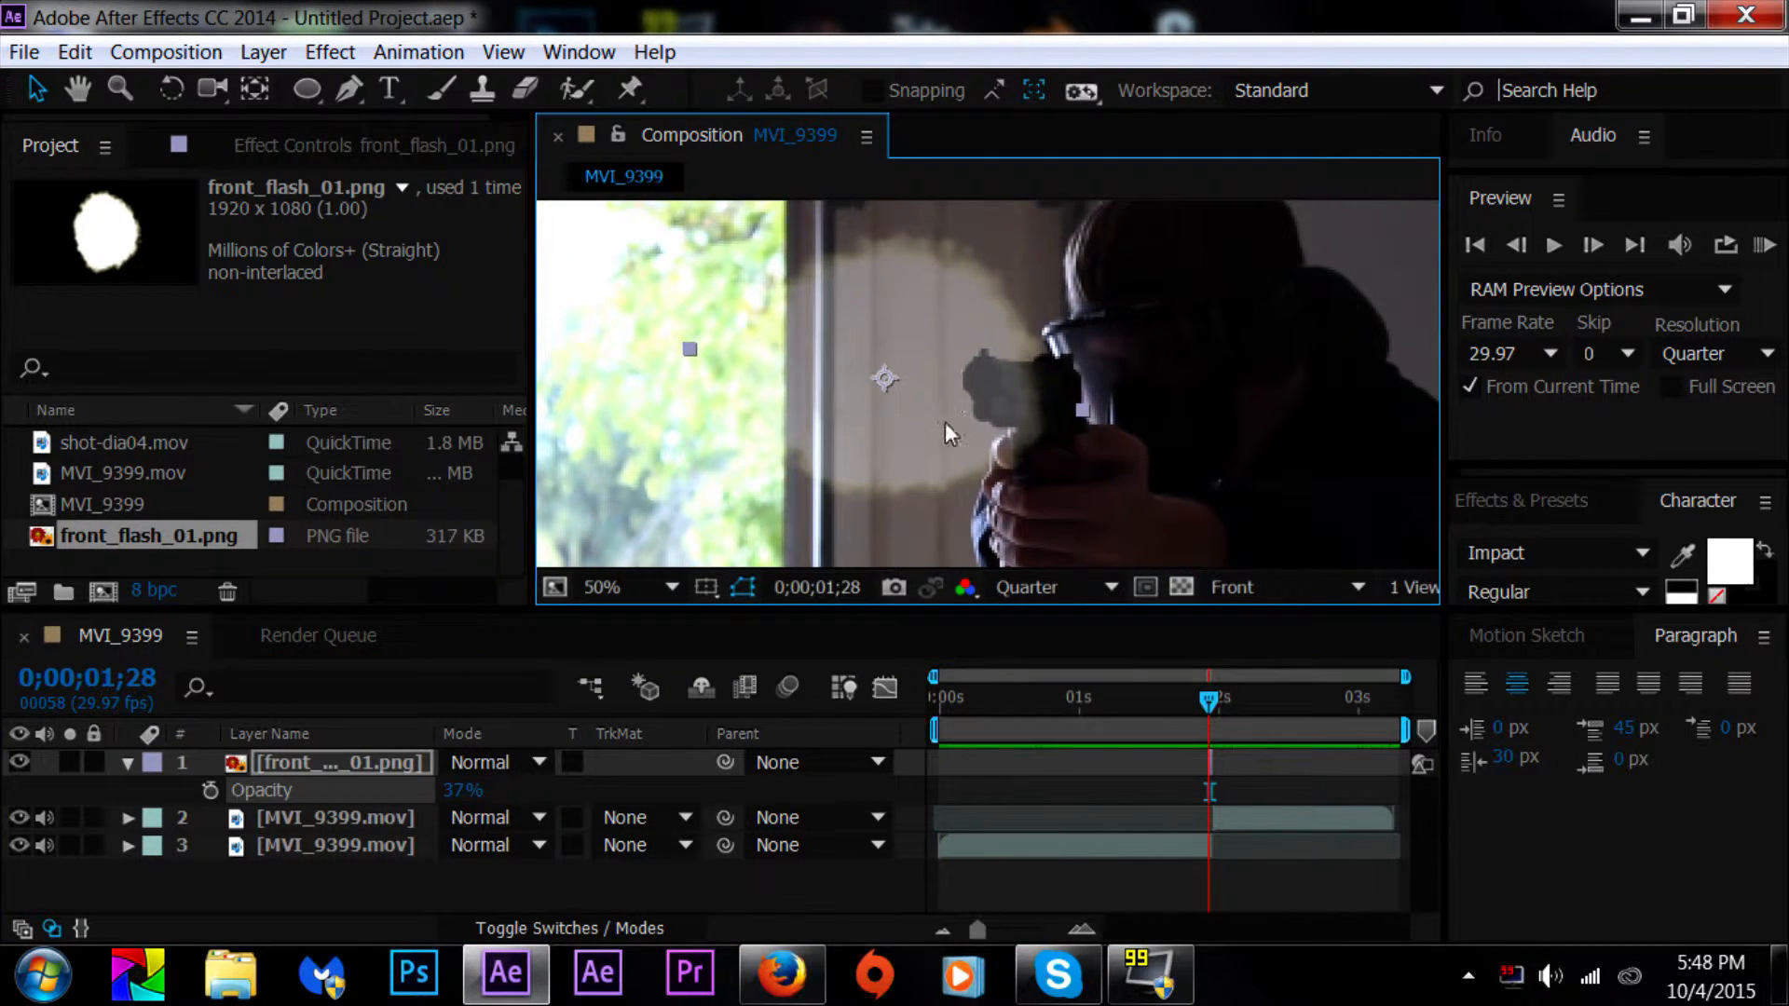
Step: Set the flash layer's opacity back to 100% and collapse its properties
left_click(127, 762)
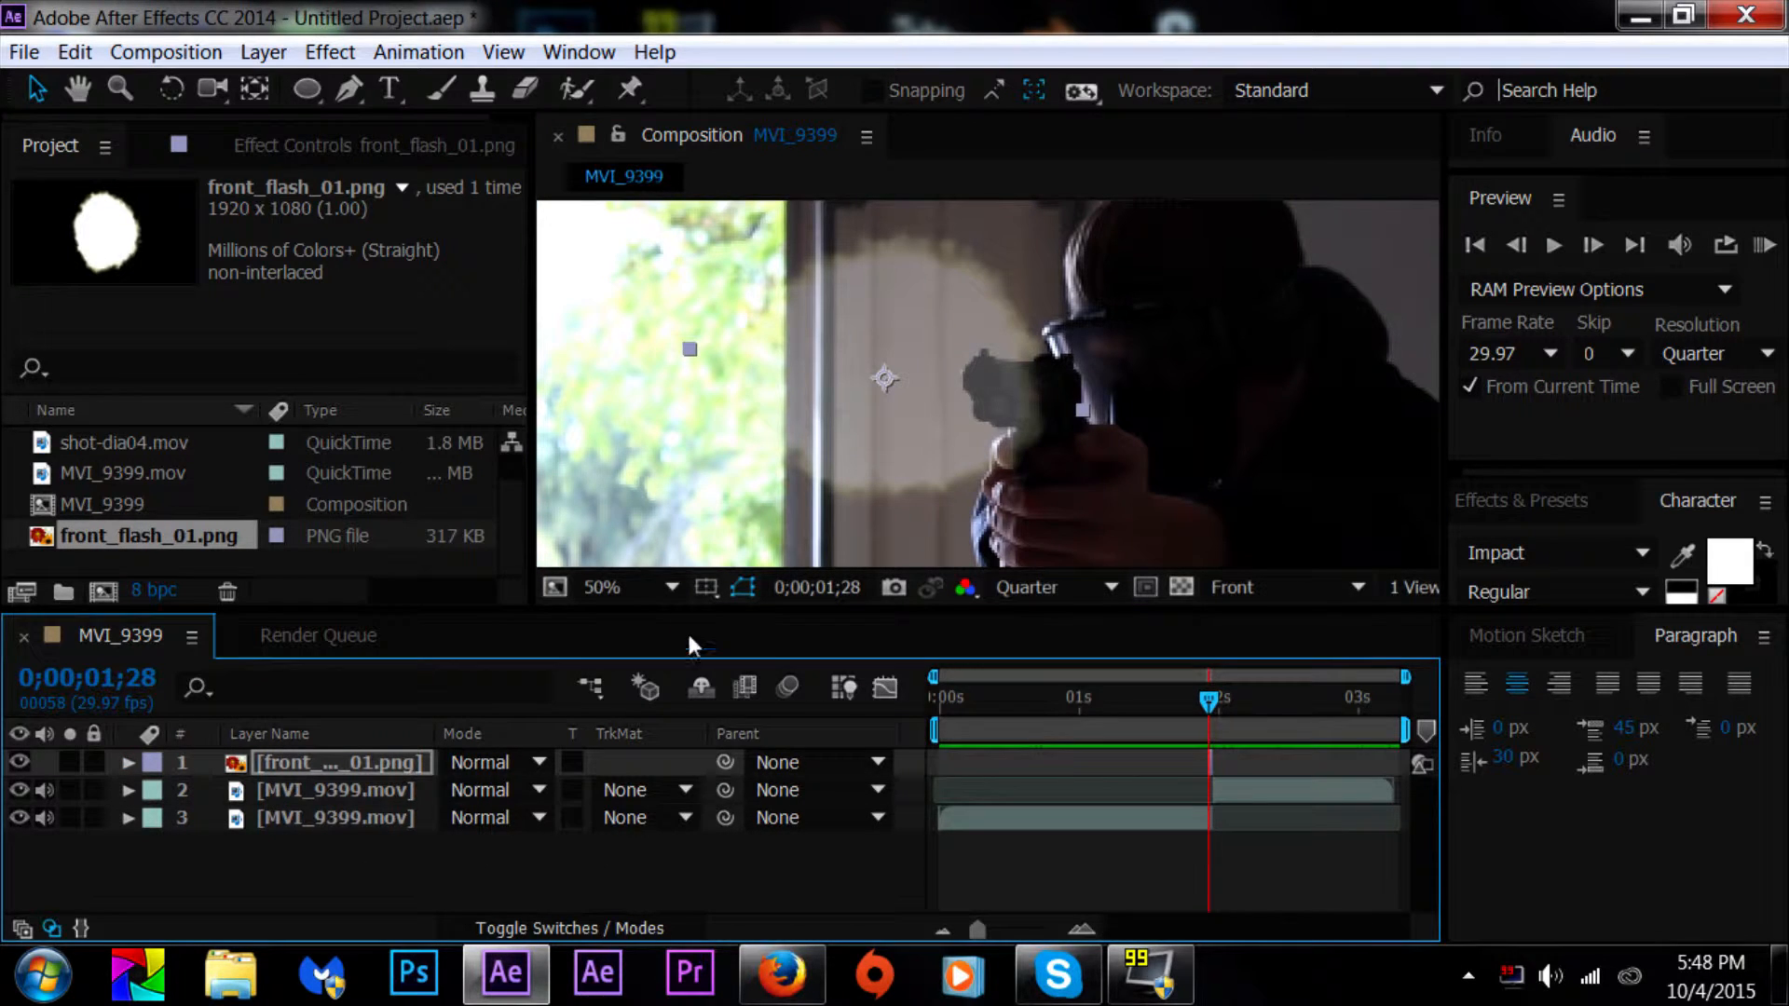
key("t")
left_click_drag(466, 790, 513, 774)
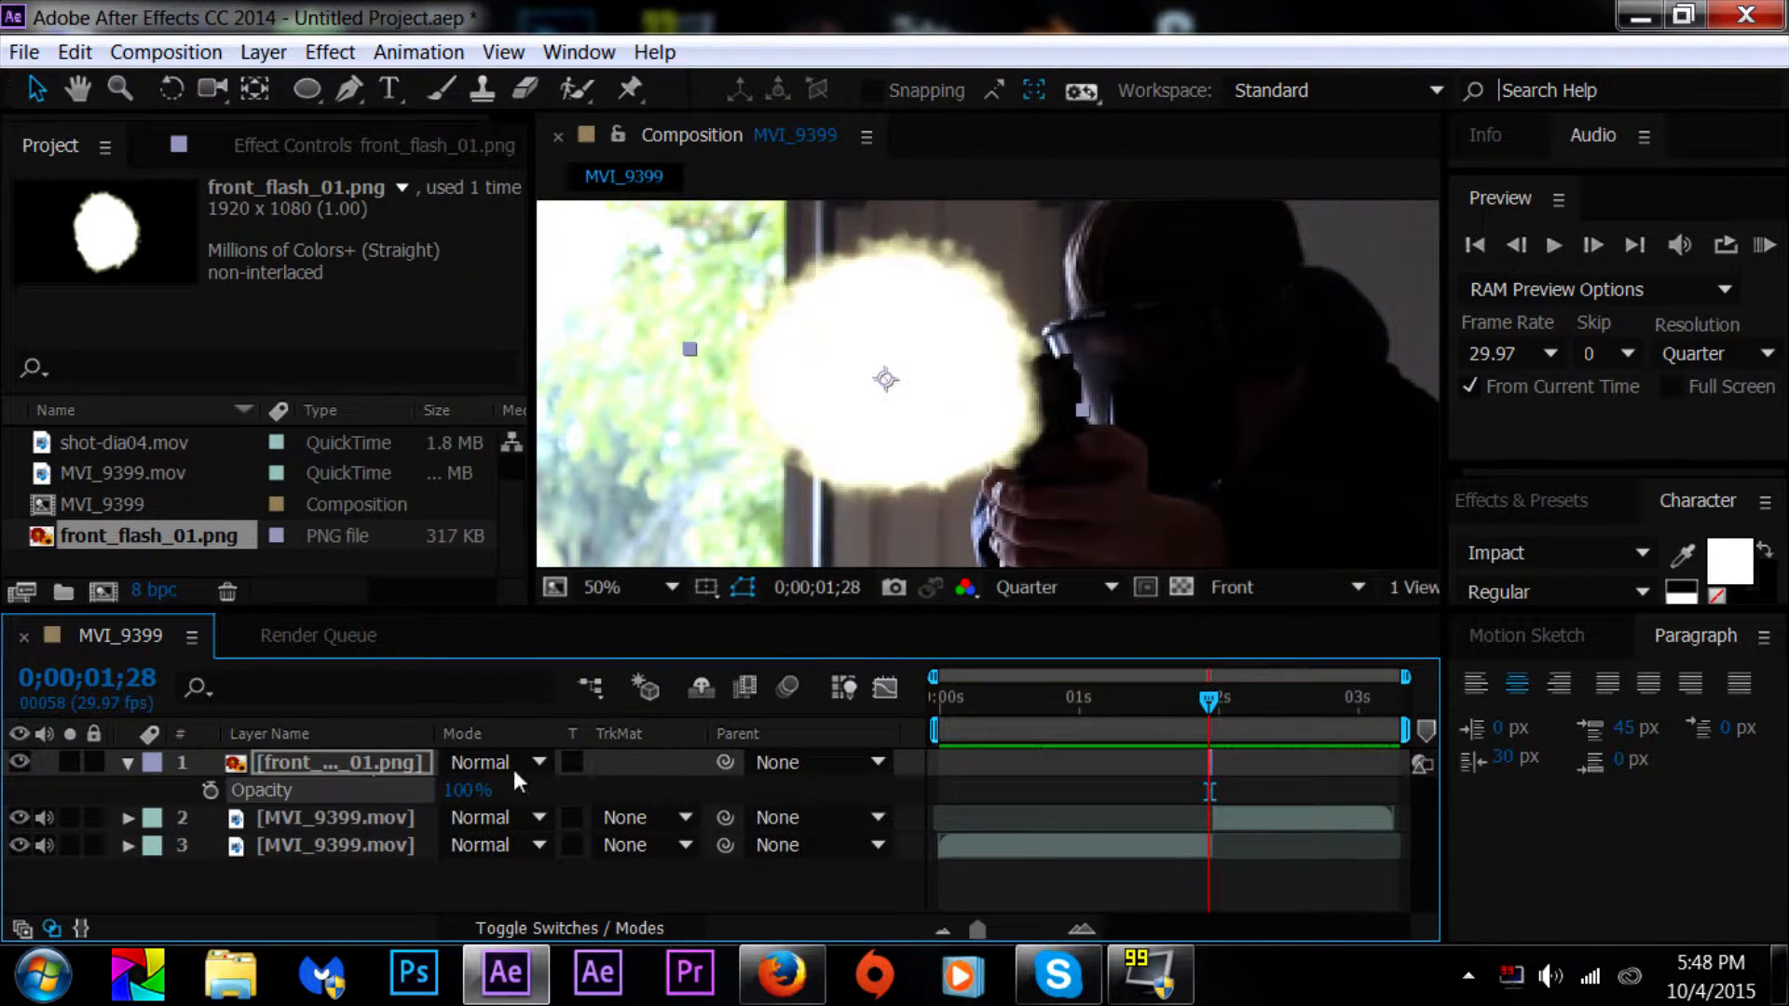
left_click(135, 762)
Step: Fit the composition in the viewer and set the flash layer's blending mode to Add
left_click(615, 587)
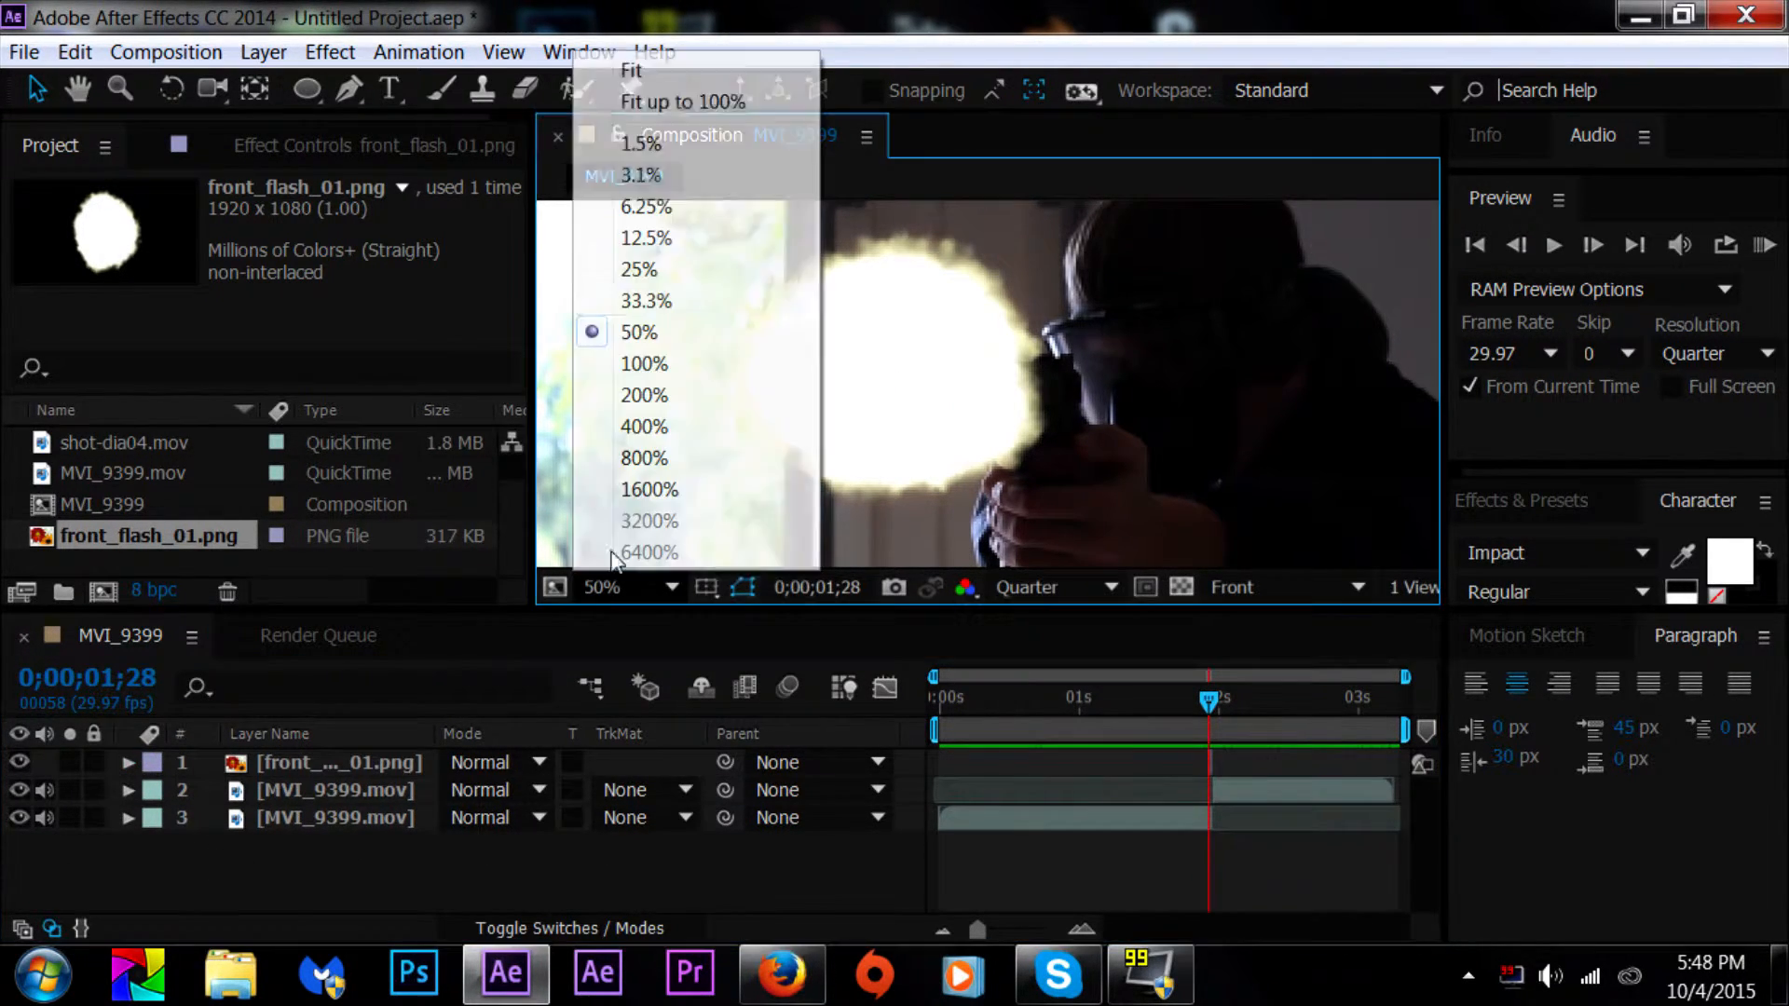
left_click(697, 103)
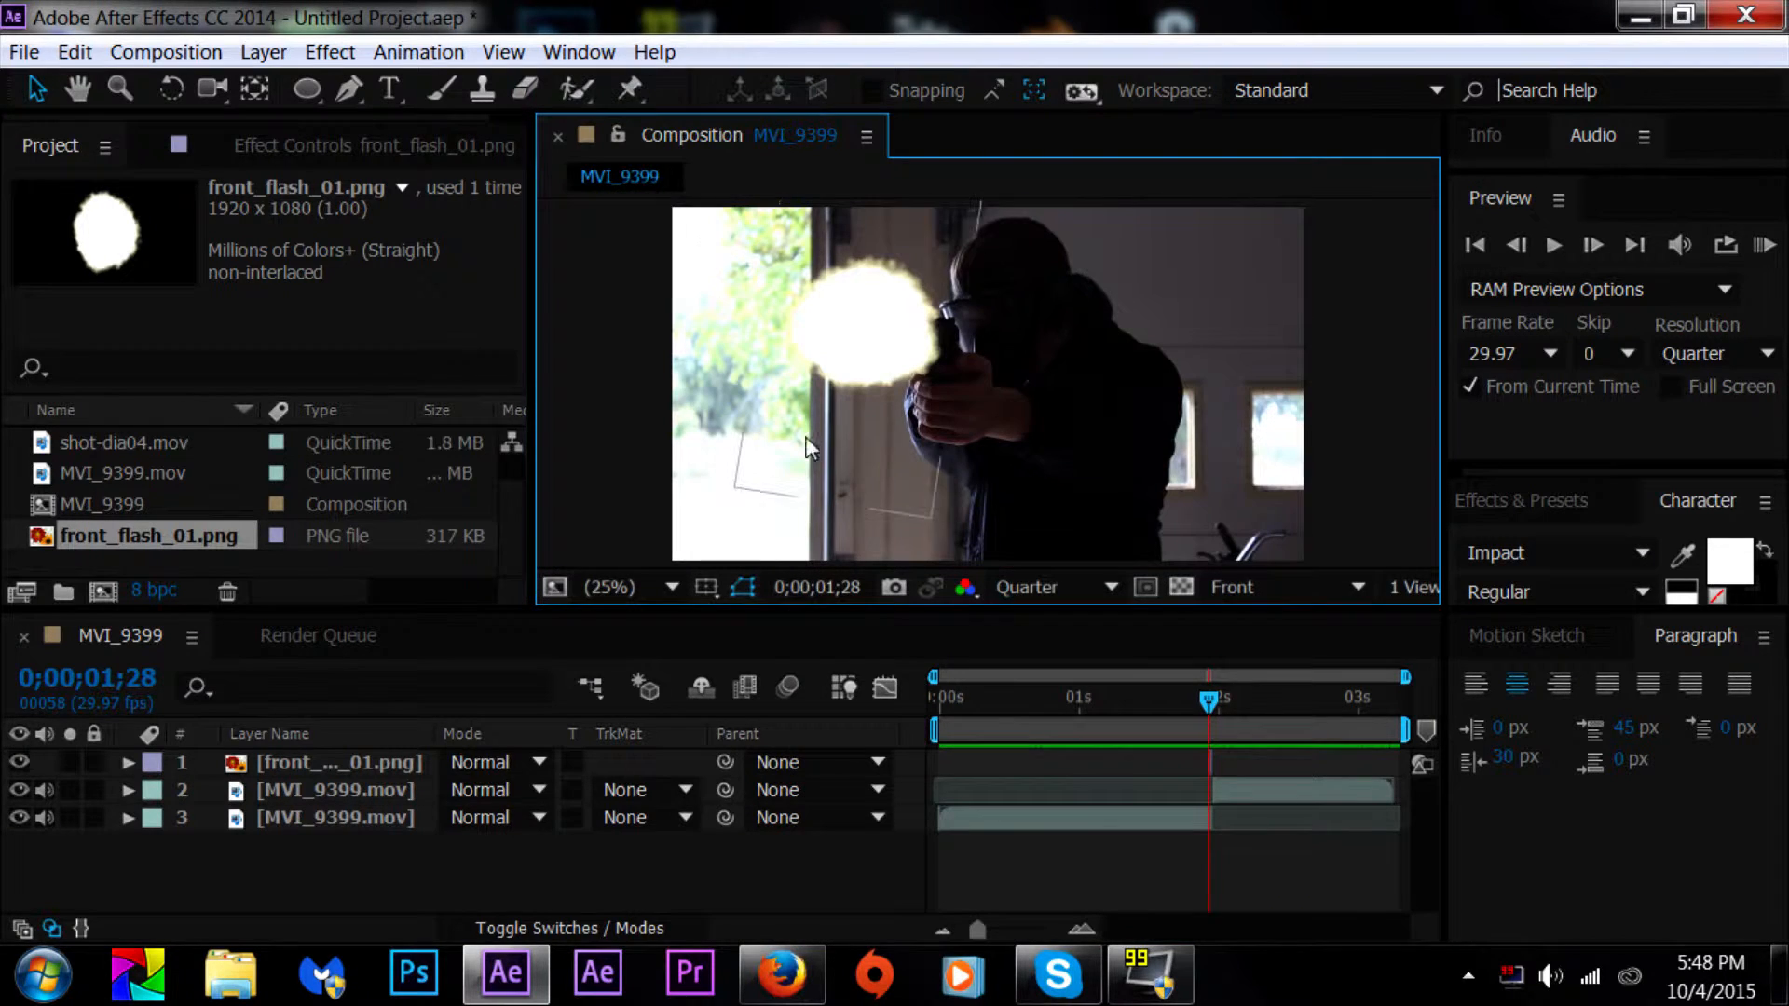
left_click(470, 763)
left_click(615, 451)
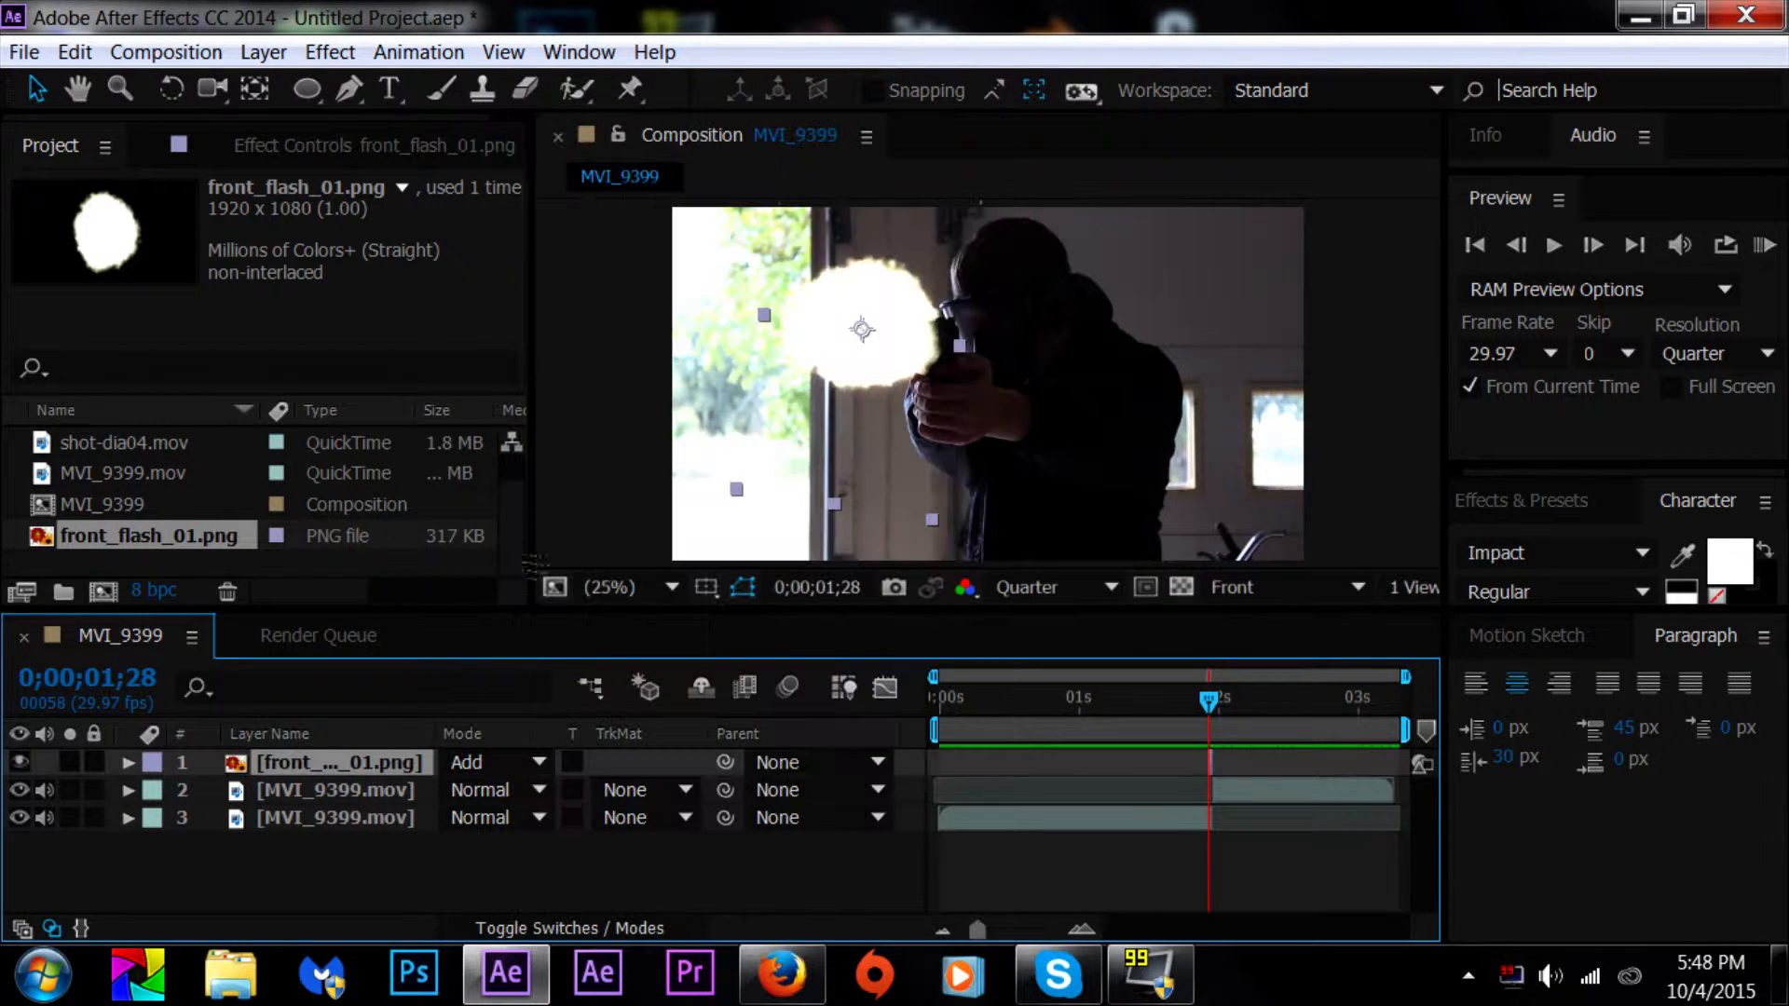
Step: Apply the Stylize Glow effect to the flash layer, keeping Glow Colors at Original Colors
left_click(330, 52)
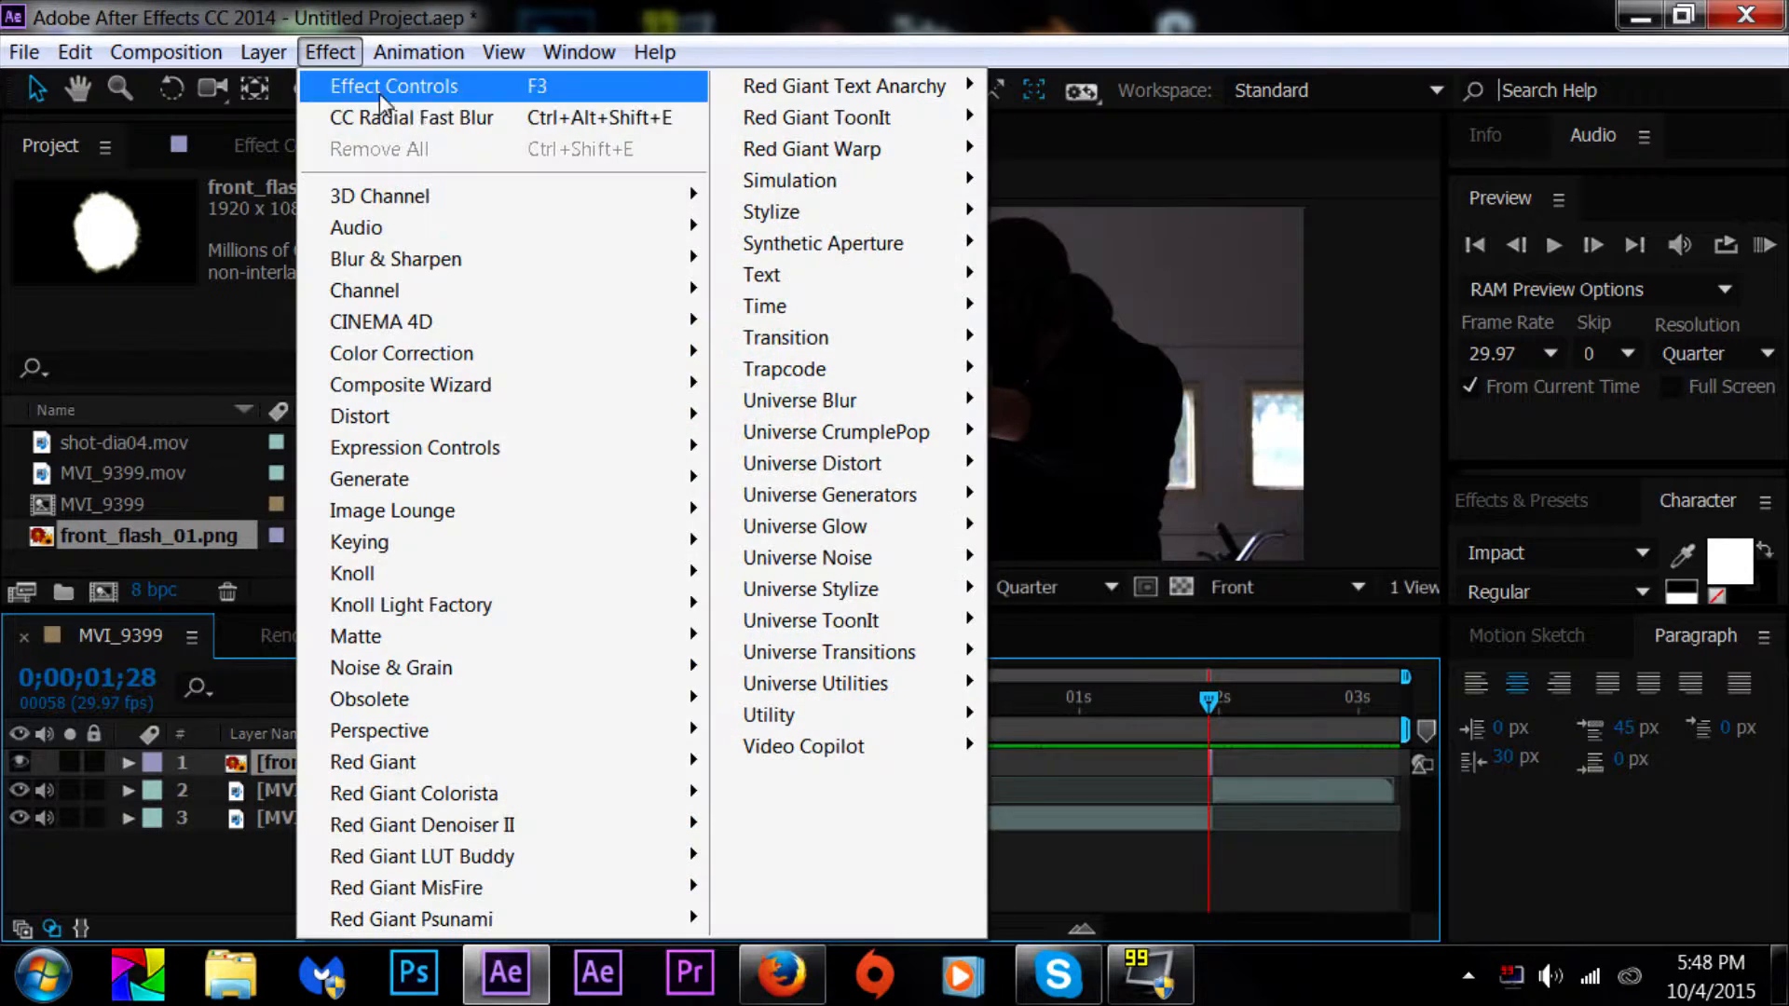
mouse_move(820, 212)
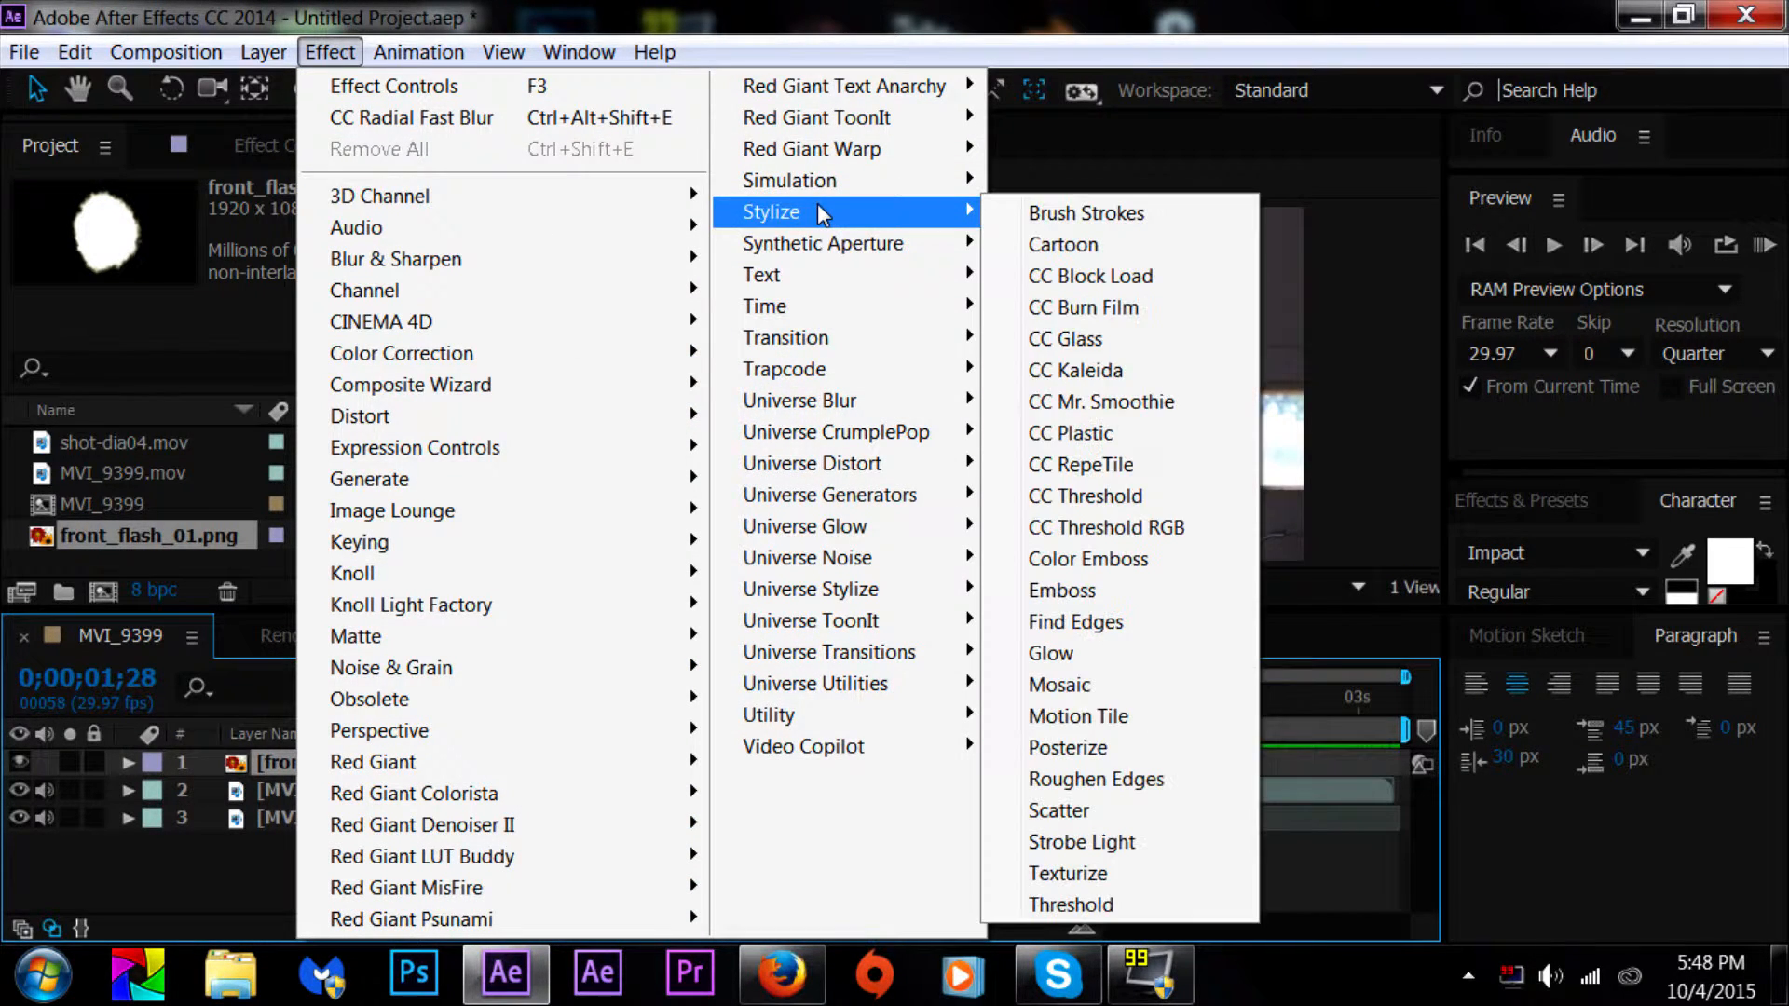
left_click(1088, 656)
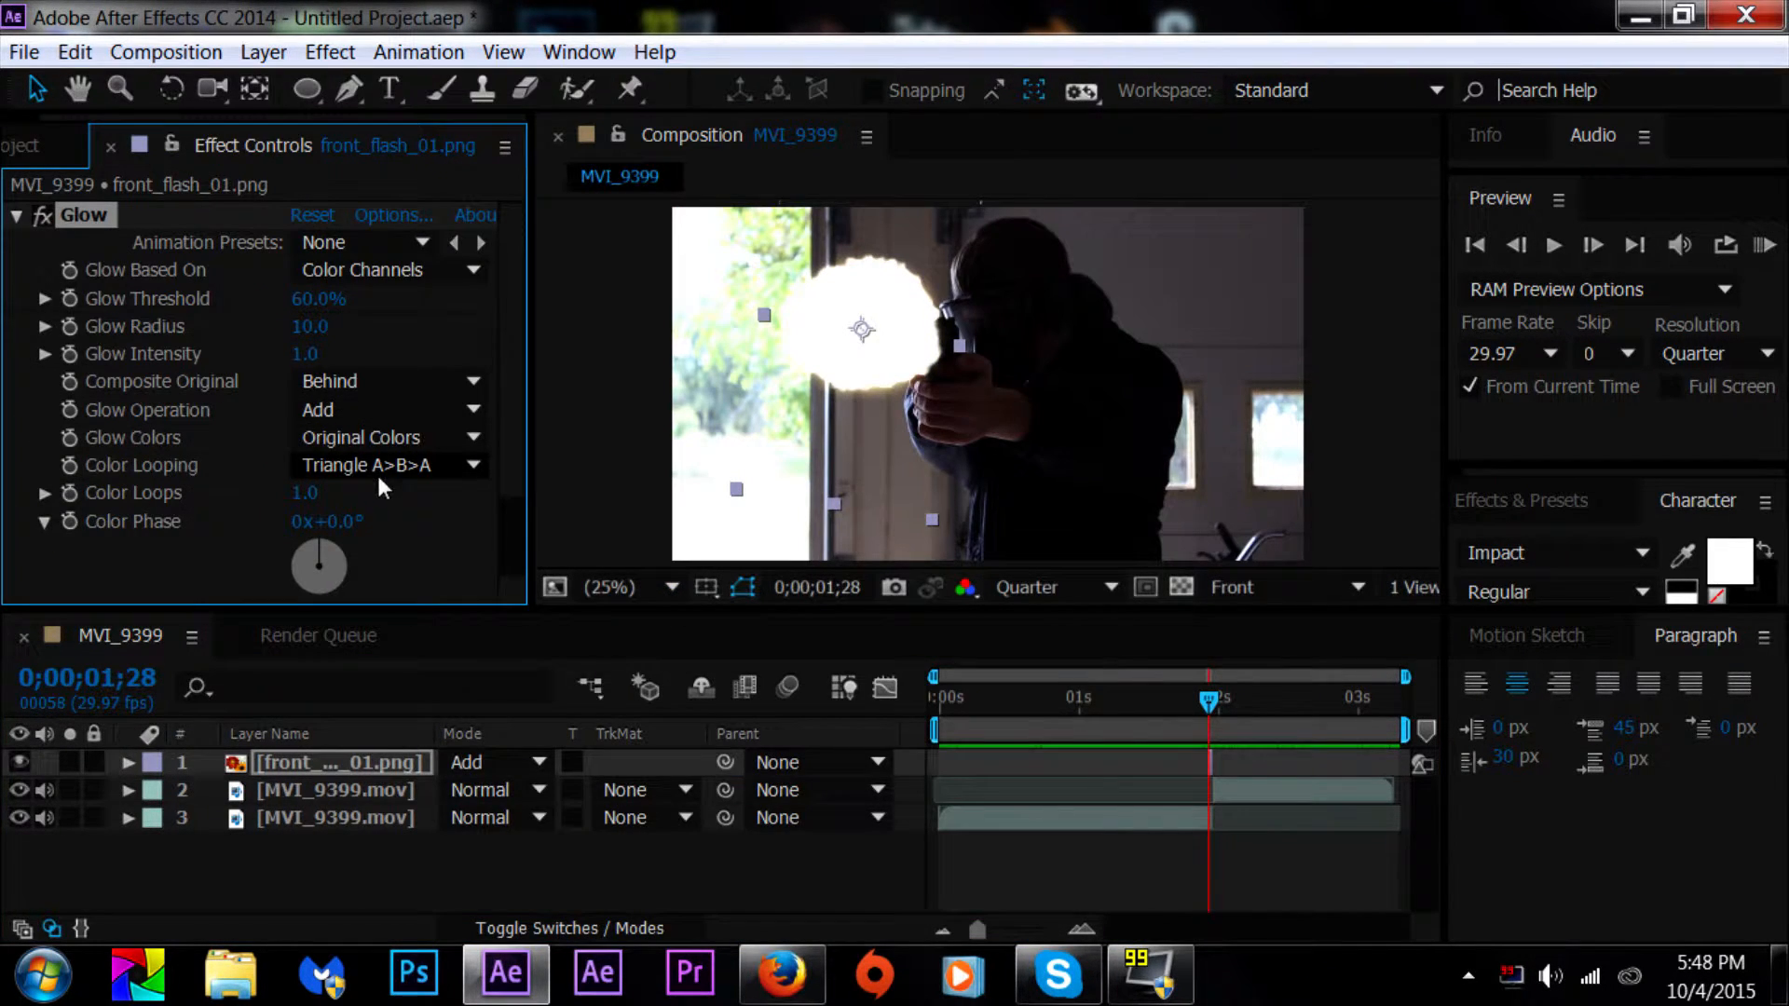
scroll(352, 288, "down", 3)
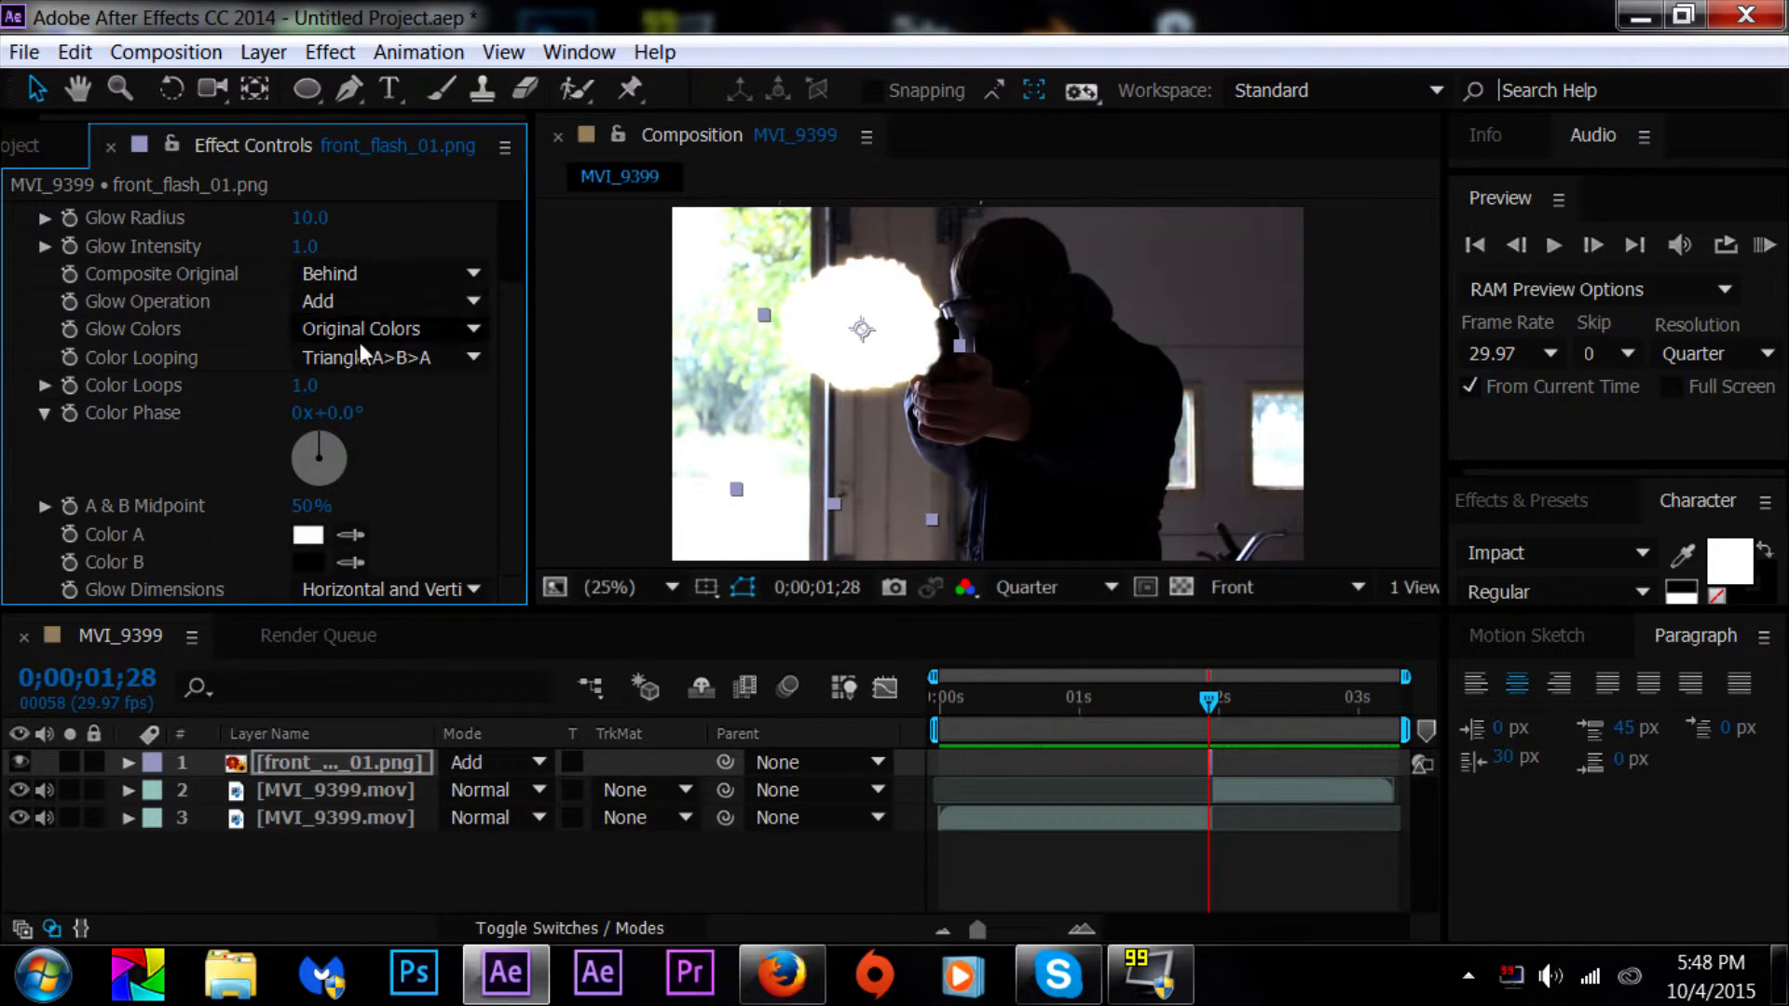
left_click(383, 328)
left_click(316, 328)
scroll(298, 298, "up", 3)
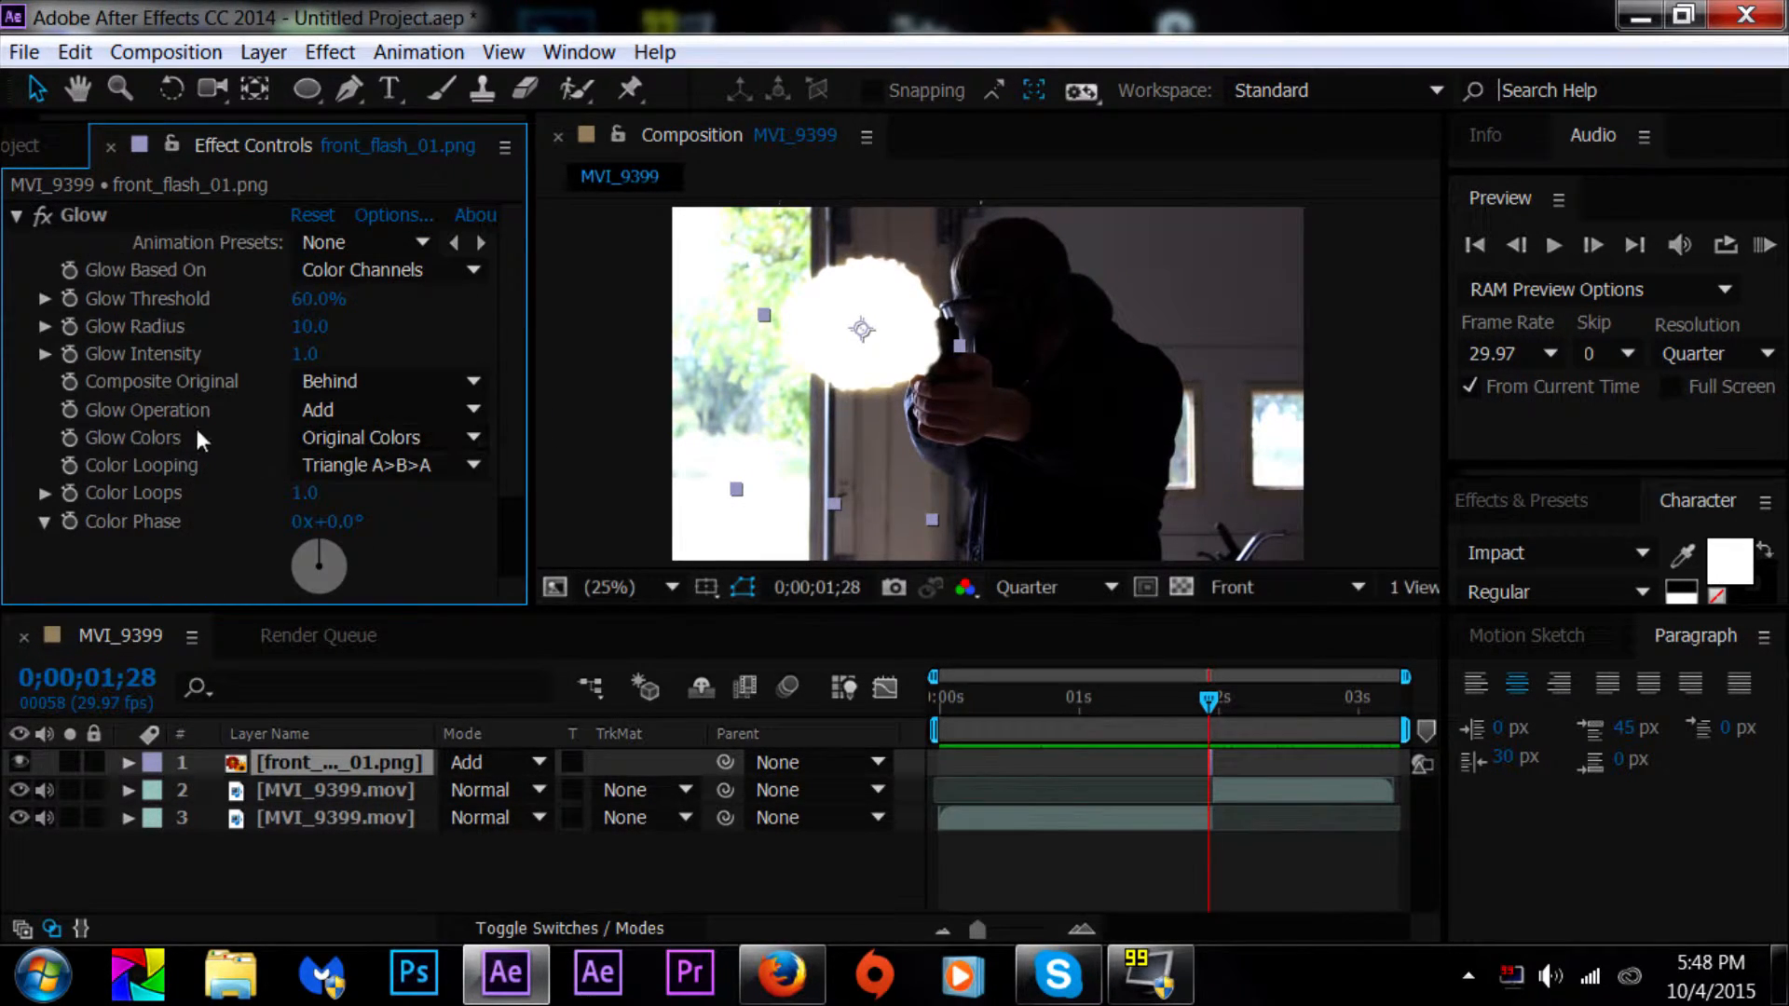
Step: Switch the flash's Glow Colors to A & B Colors and set Color A to a fully saturated orange
left_click(311, 440)
left_click(368, 494)
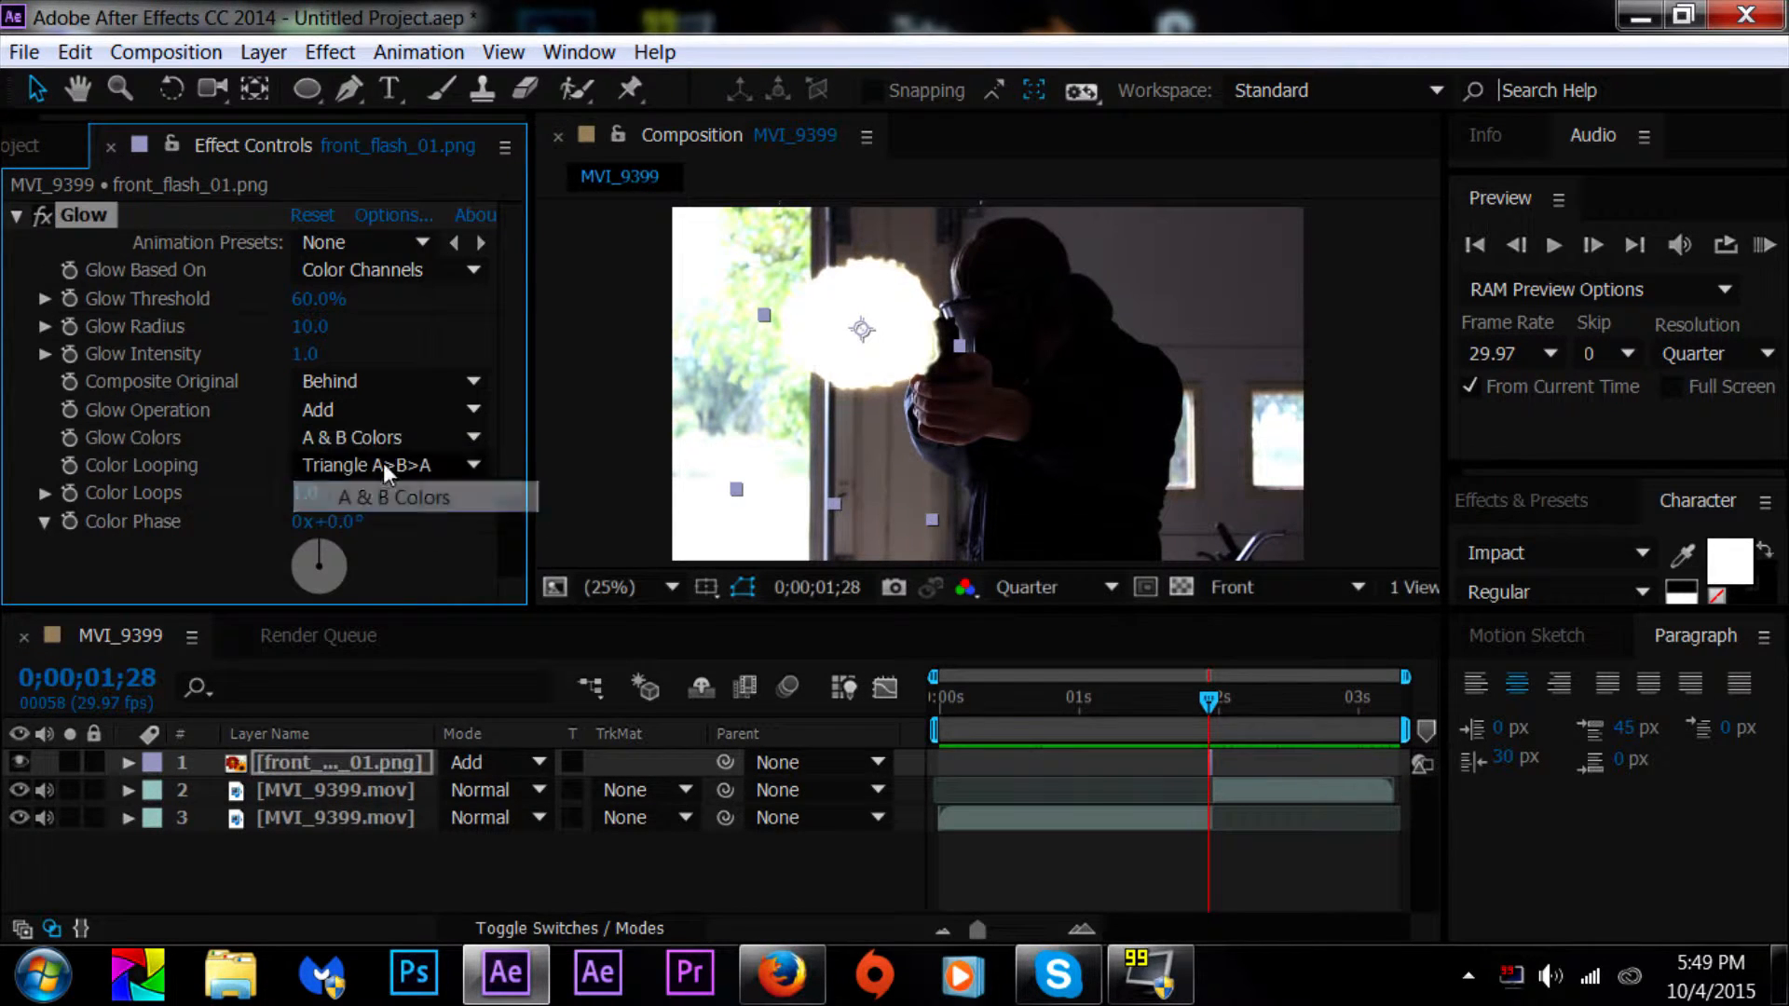
scroll(375, 468, "down", 3)
left_click(314, 538)
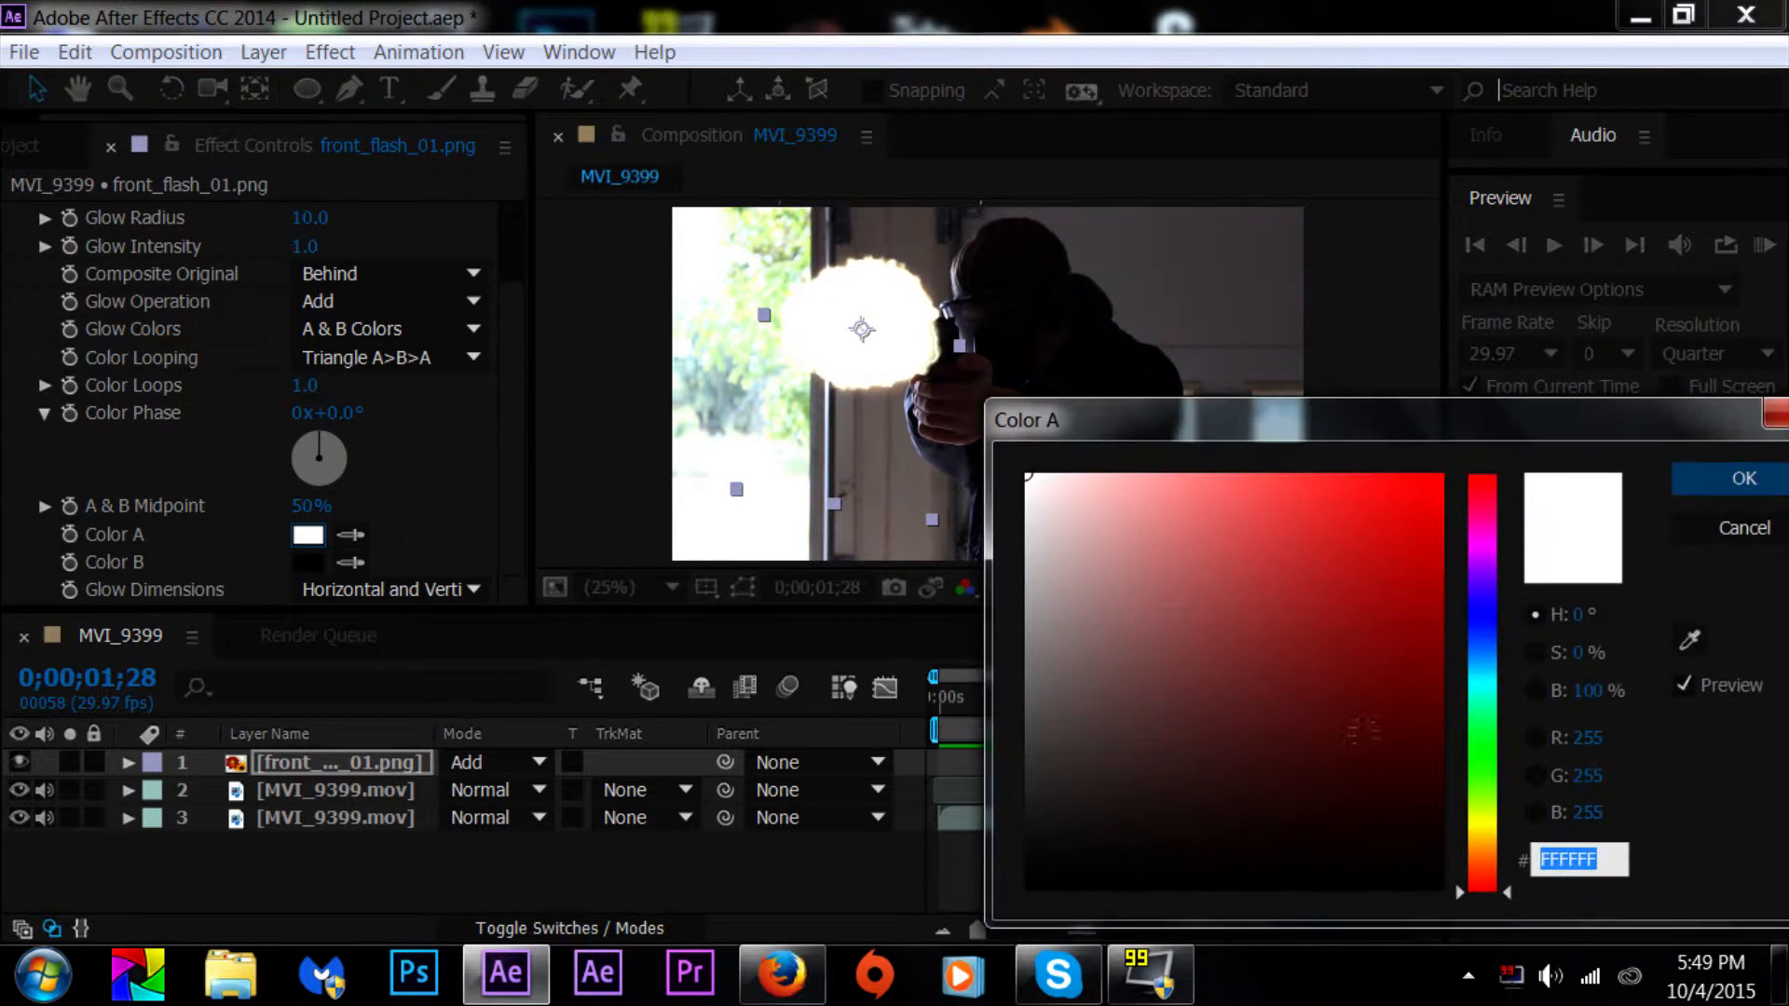
left_click(1491, 850)
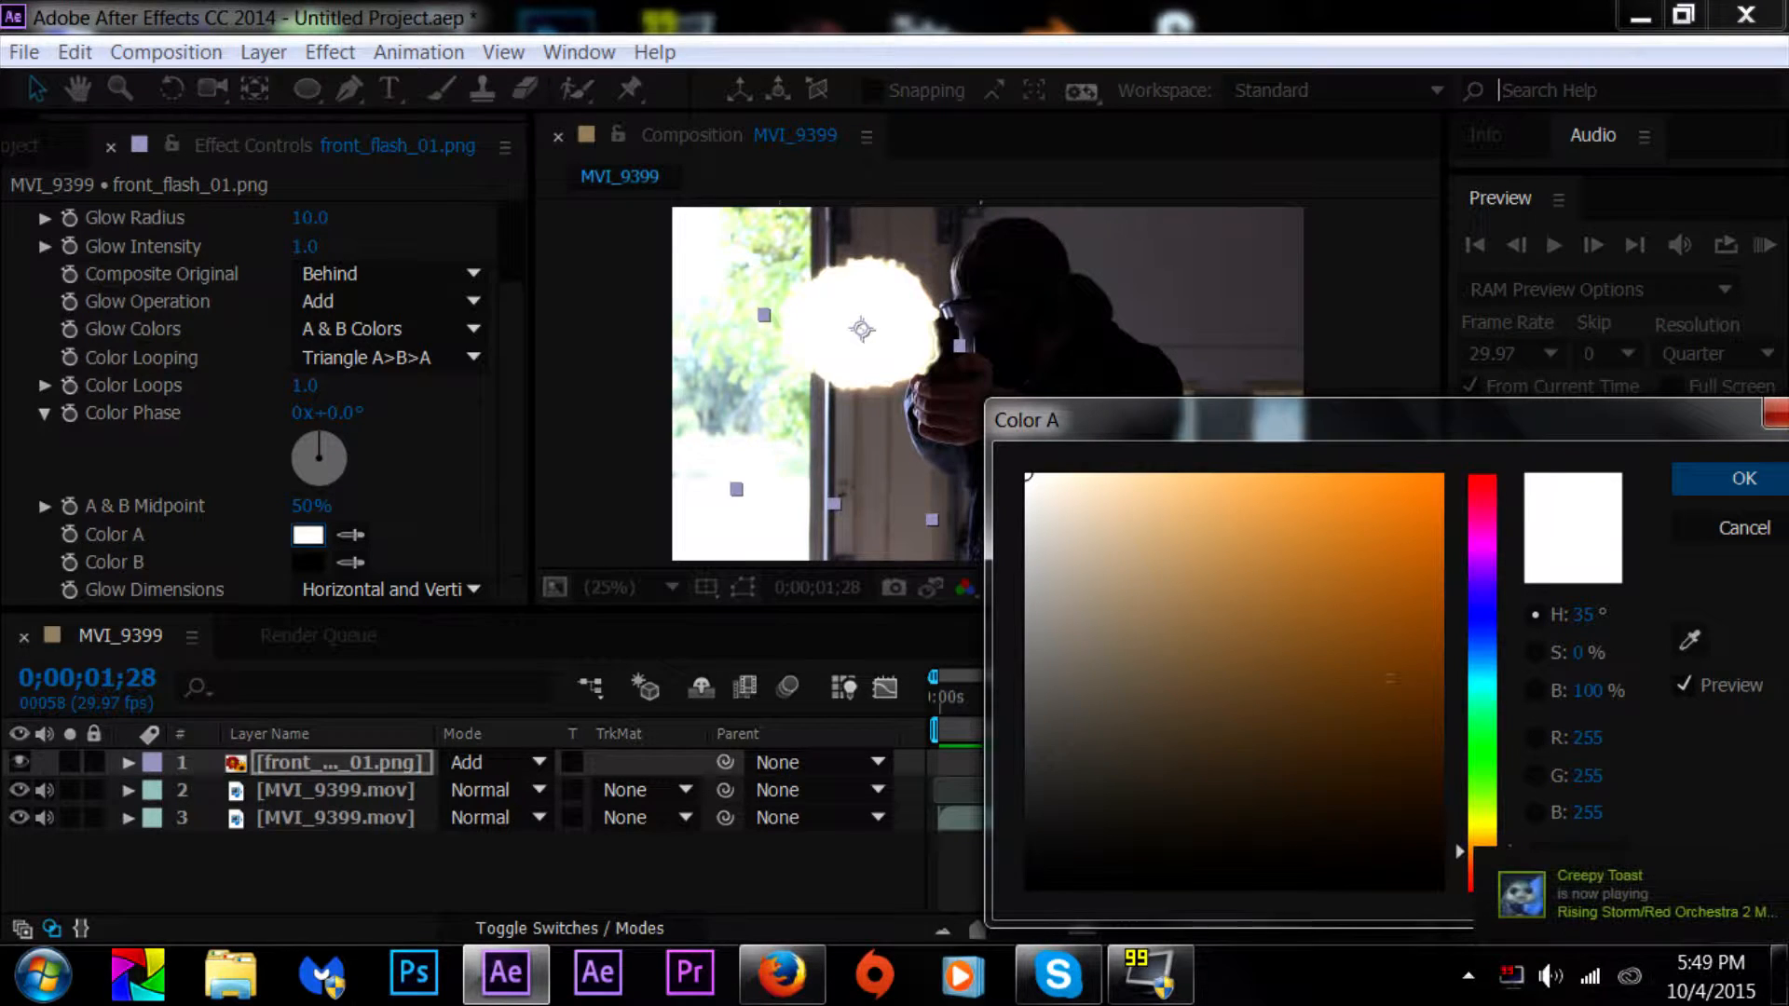
left_click(1441, 476)
left_click(1720, 485)
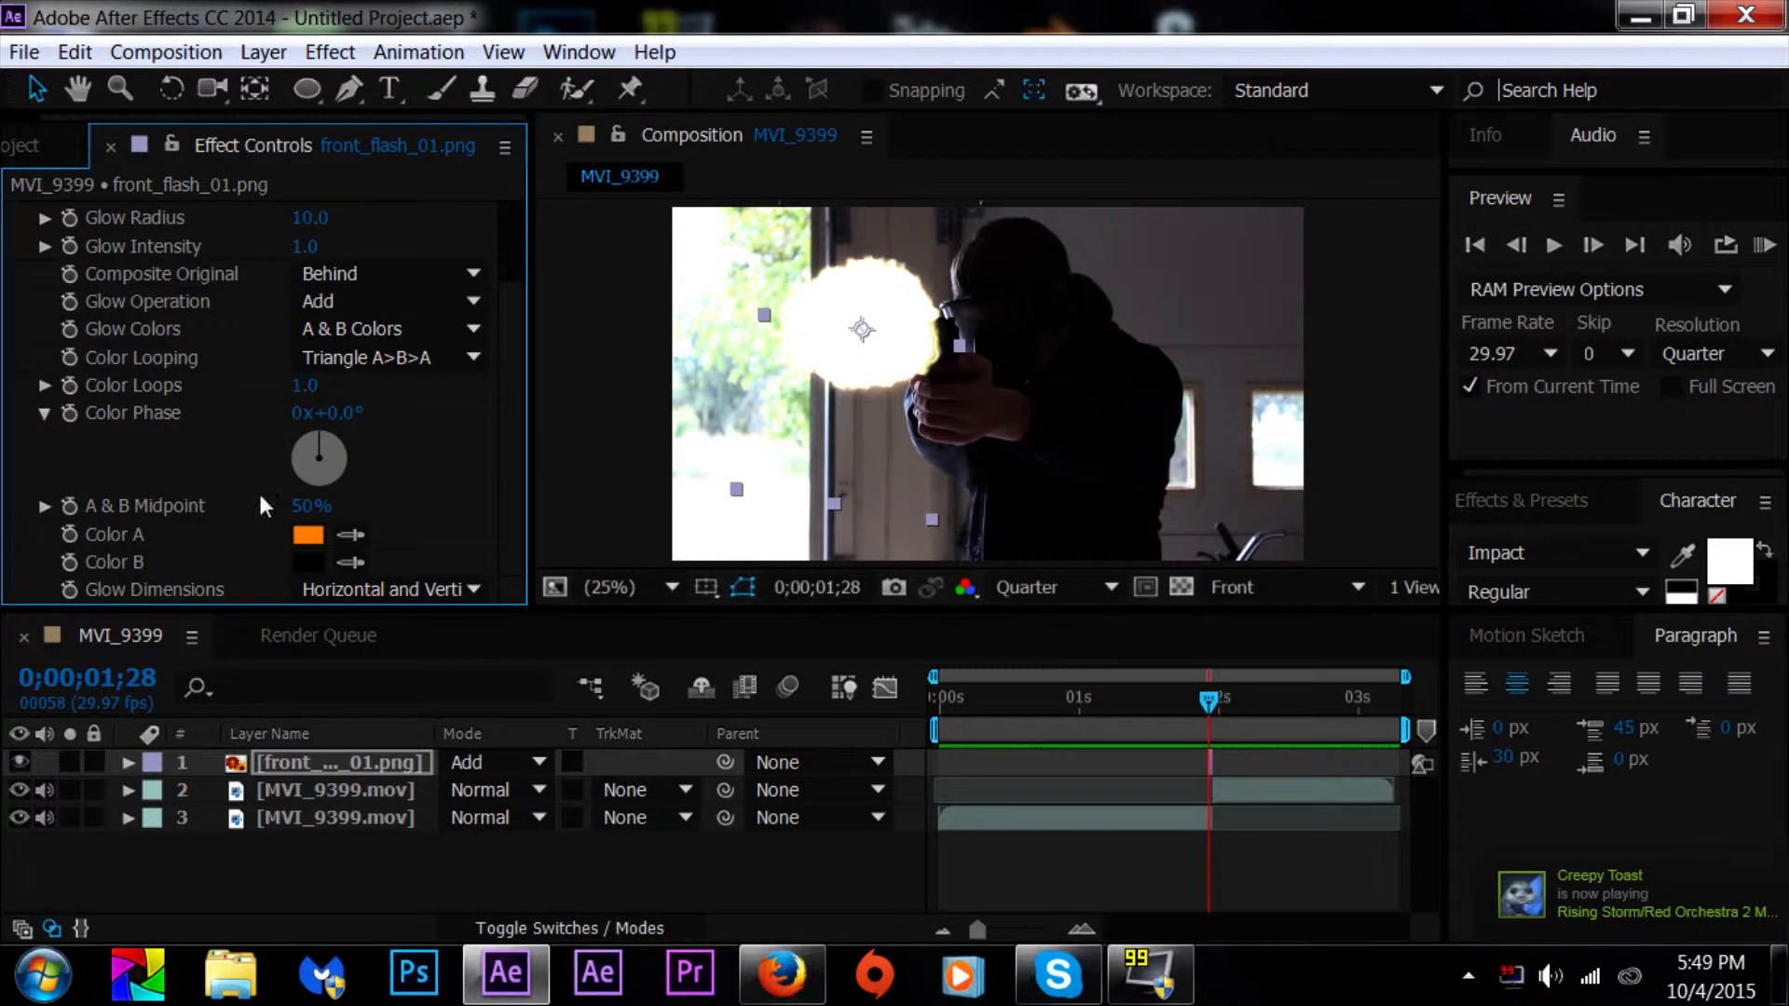
Step: Set the glow's Color B to a fully saturated orange like Color A
left_click(307, 562)
left_click_drag(1472, 858, 1477, 819)
left_click(1440, 476)
left_click(1744, 478)
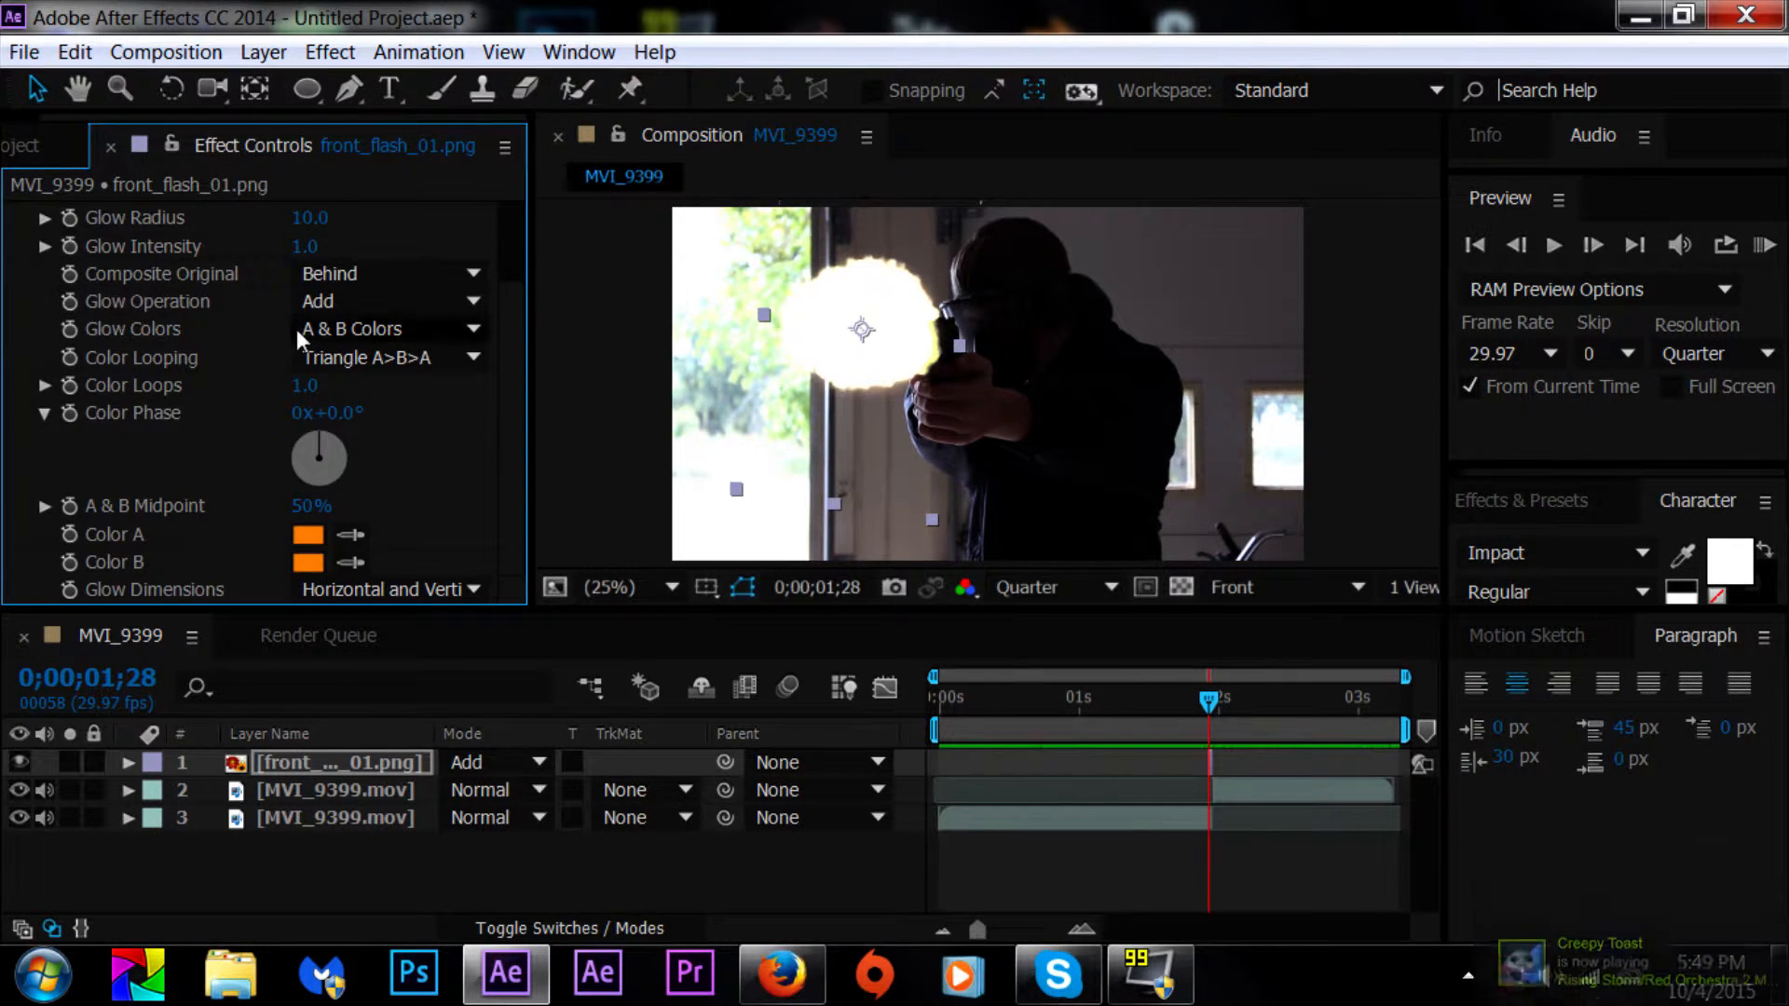
Step: Set the Glow Threshold to 47.1%, Glow Radius to 163 and Glow Intensity to 1.6, and collapse the effect
scroll(297, 328, "up", 3)
left_click_drag(299, 328, 405, 325)
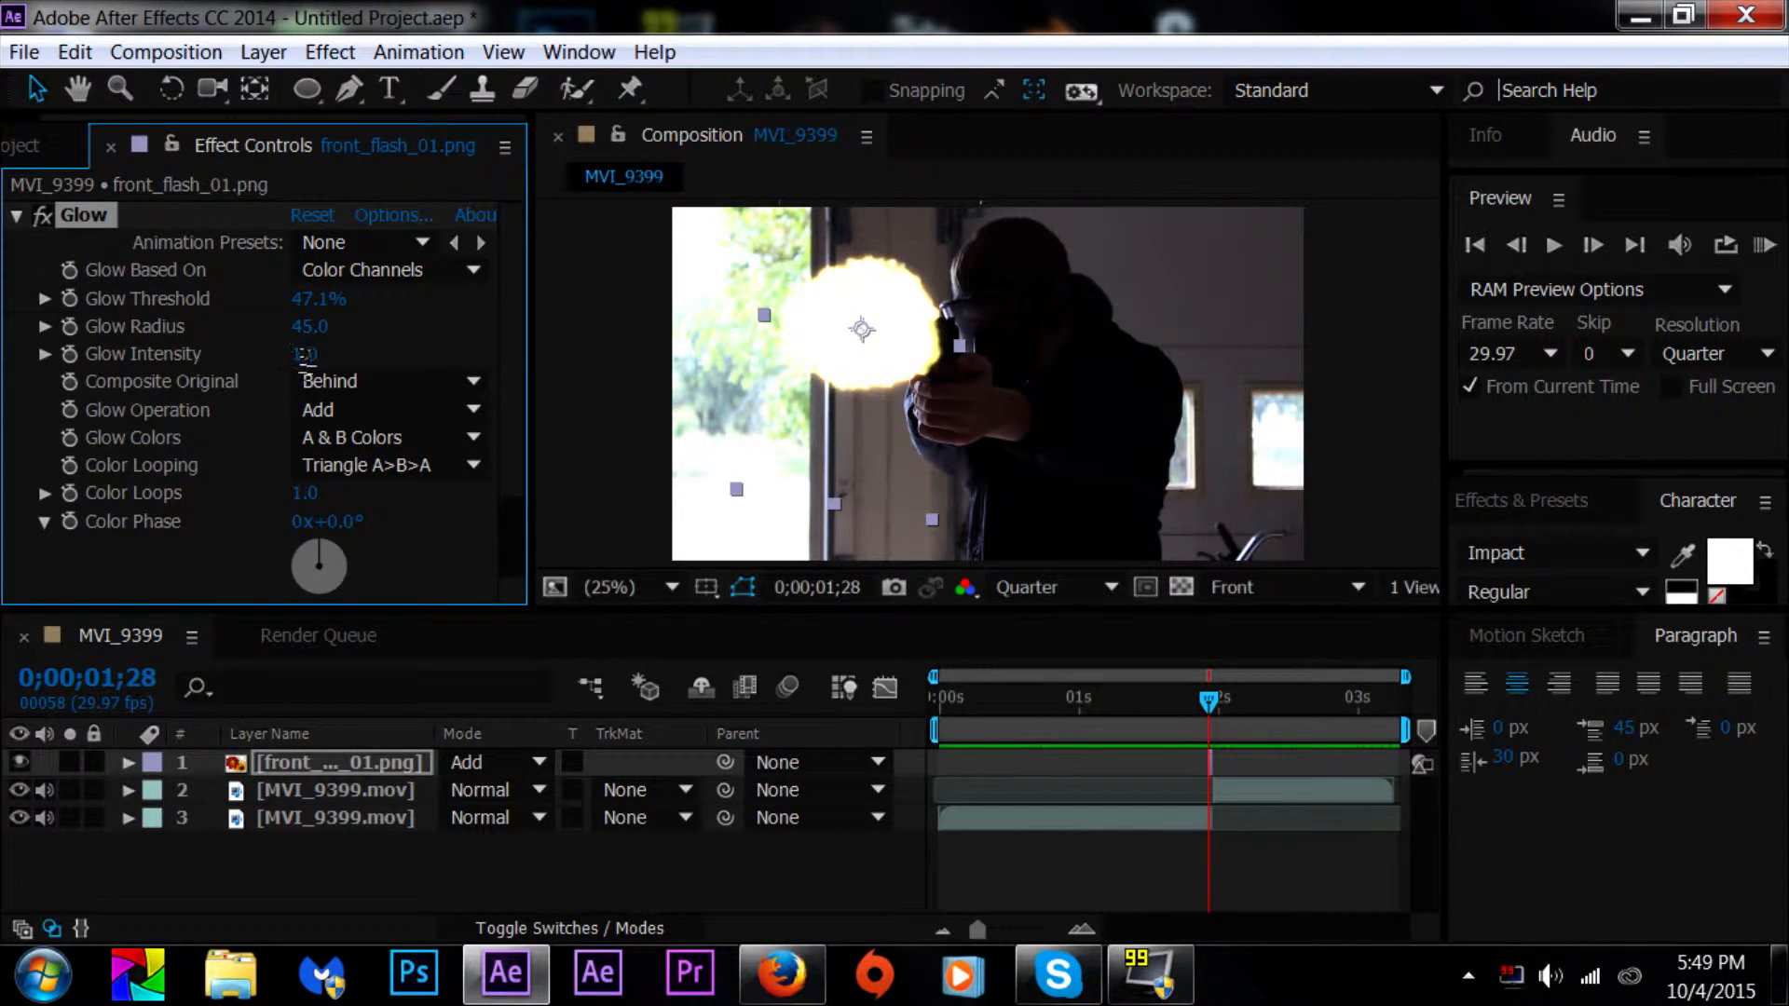
left_click_drag(316, 328, 504, 320)
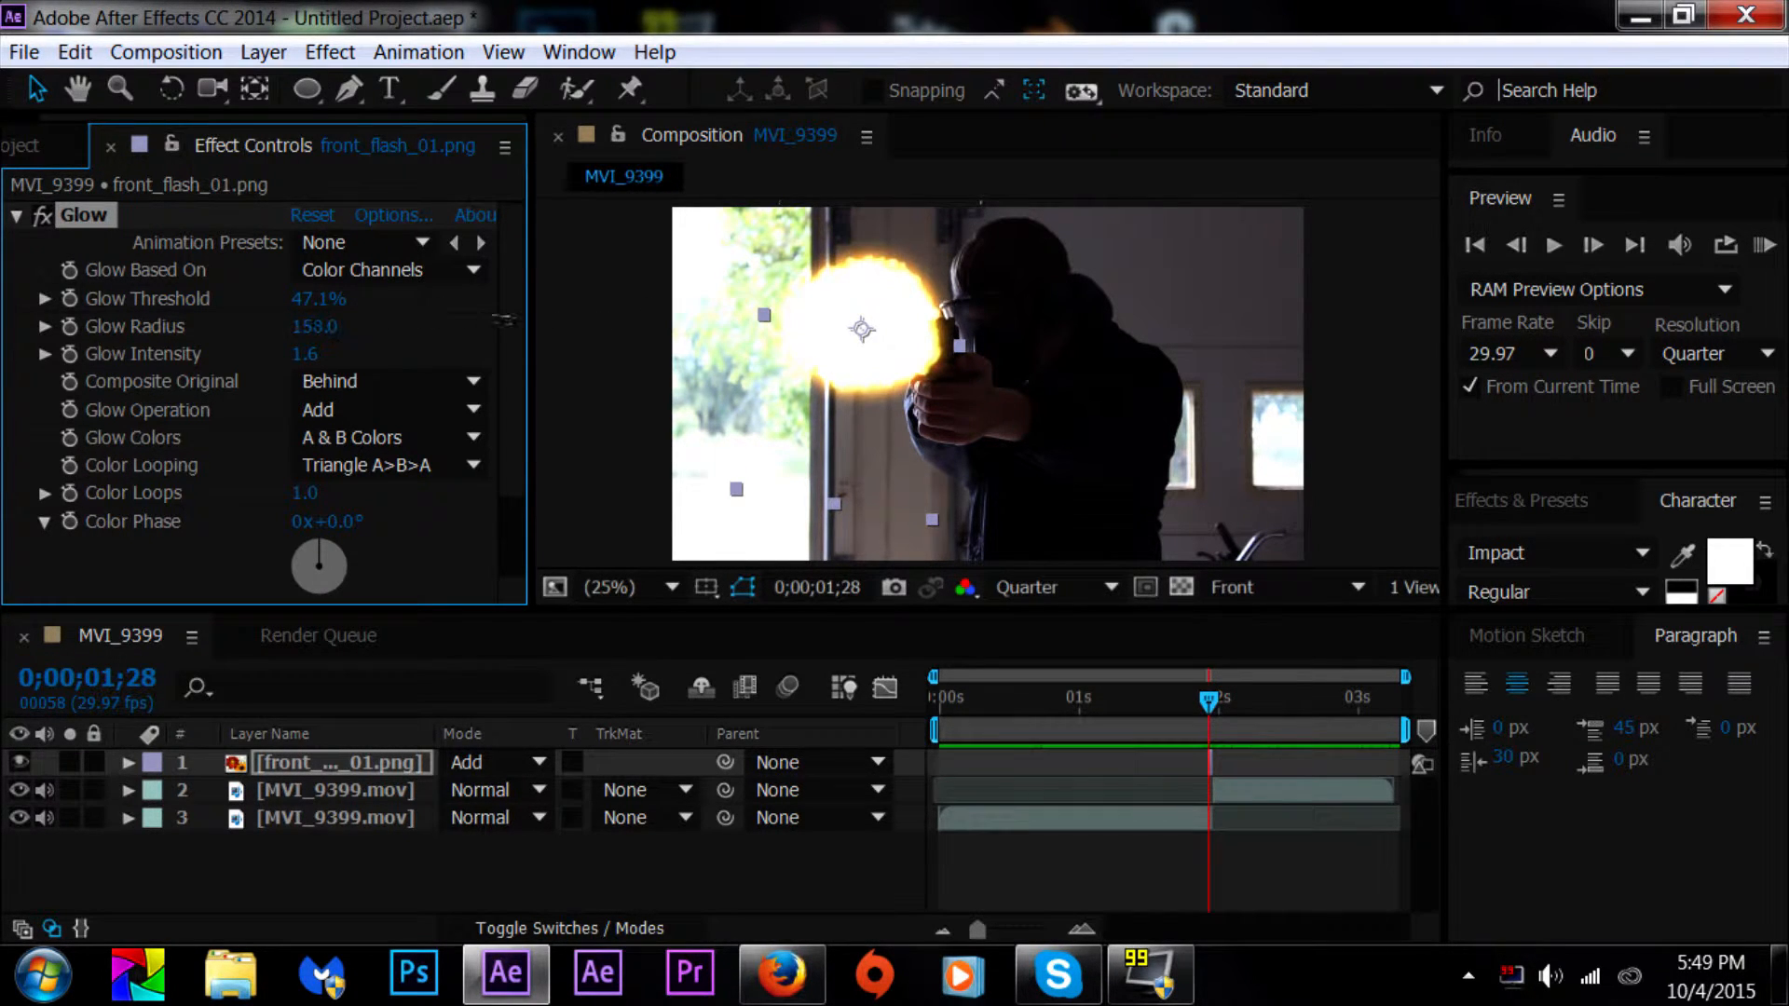
left_click_drag(279, 296, 359, 295)
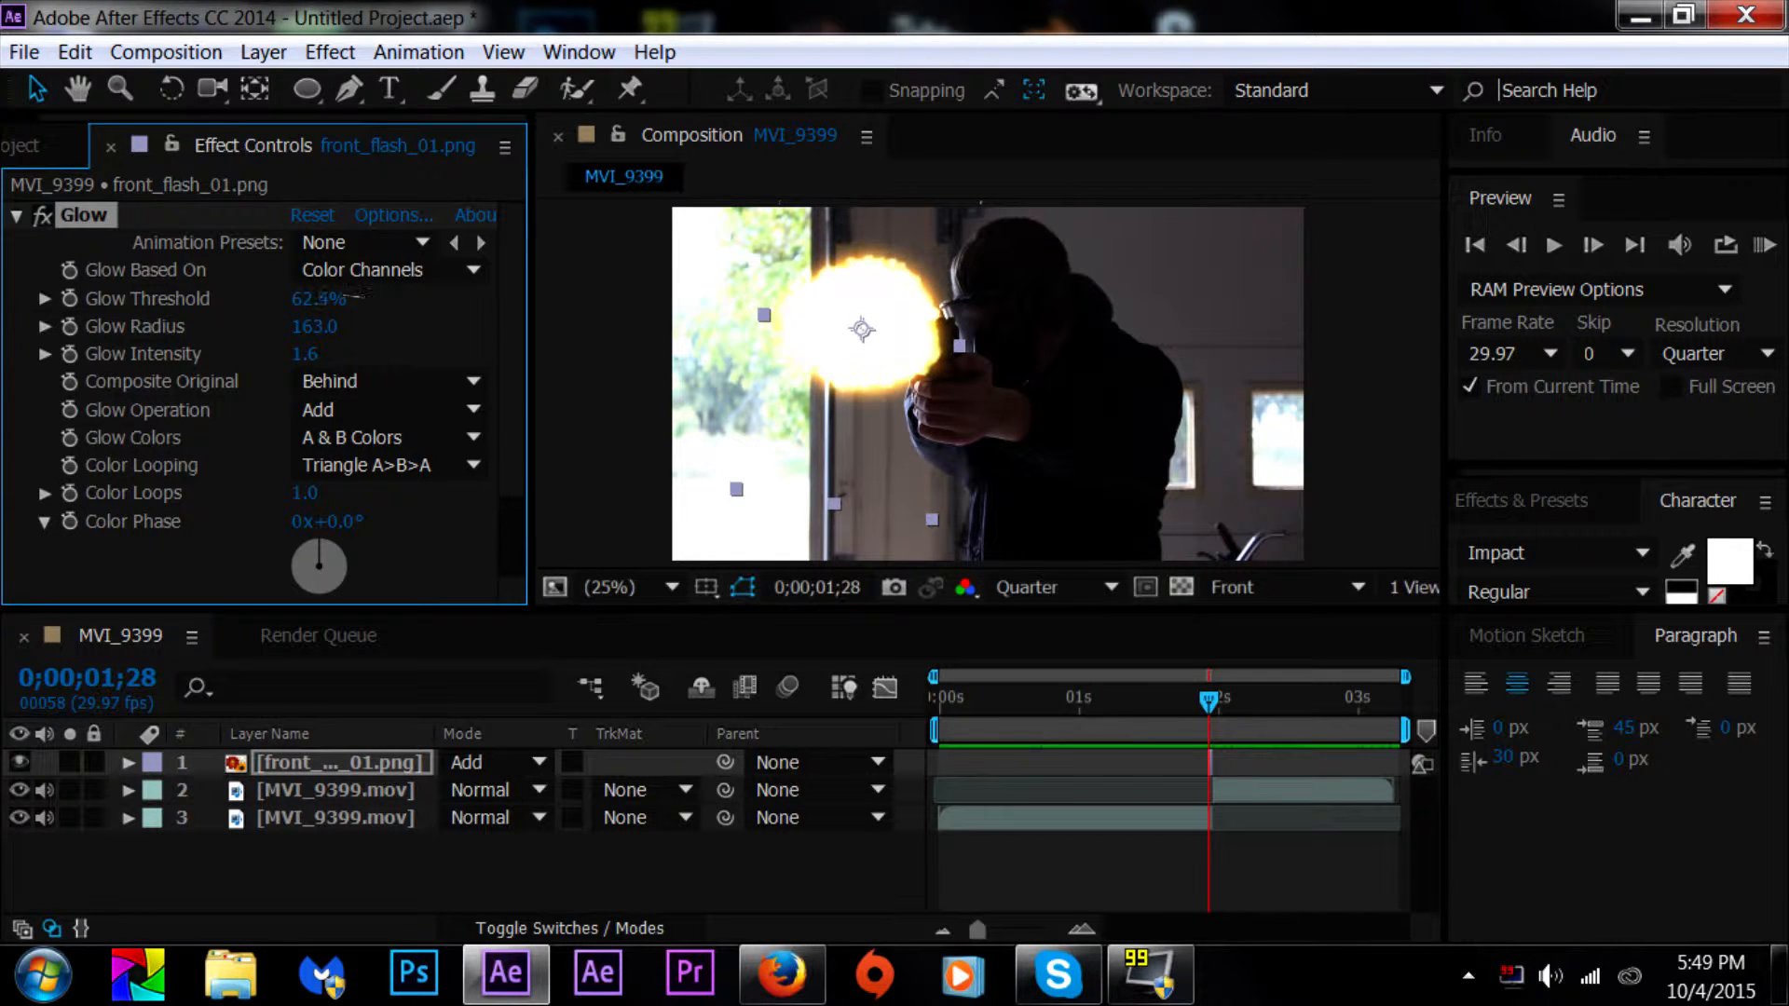
left_click(17, 215)
Step: Duplicate the glowing flash layer and collapse the Glow settings of the lower copy
left_click(344, 764)
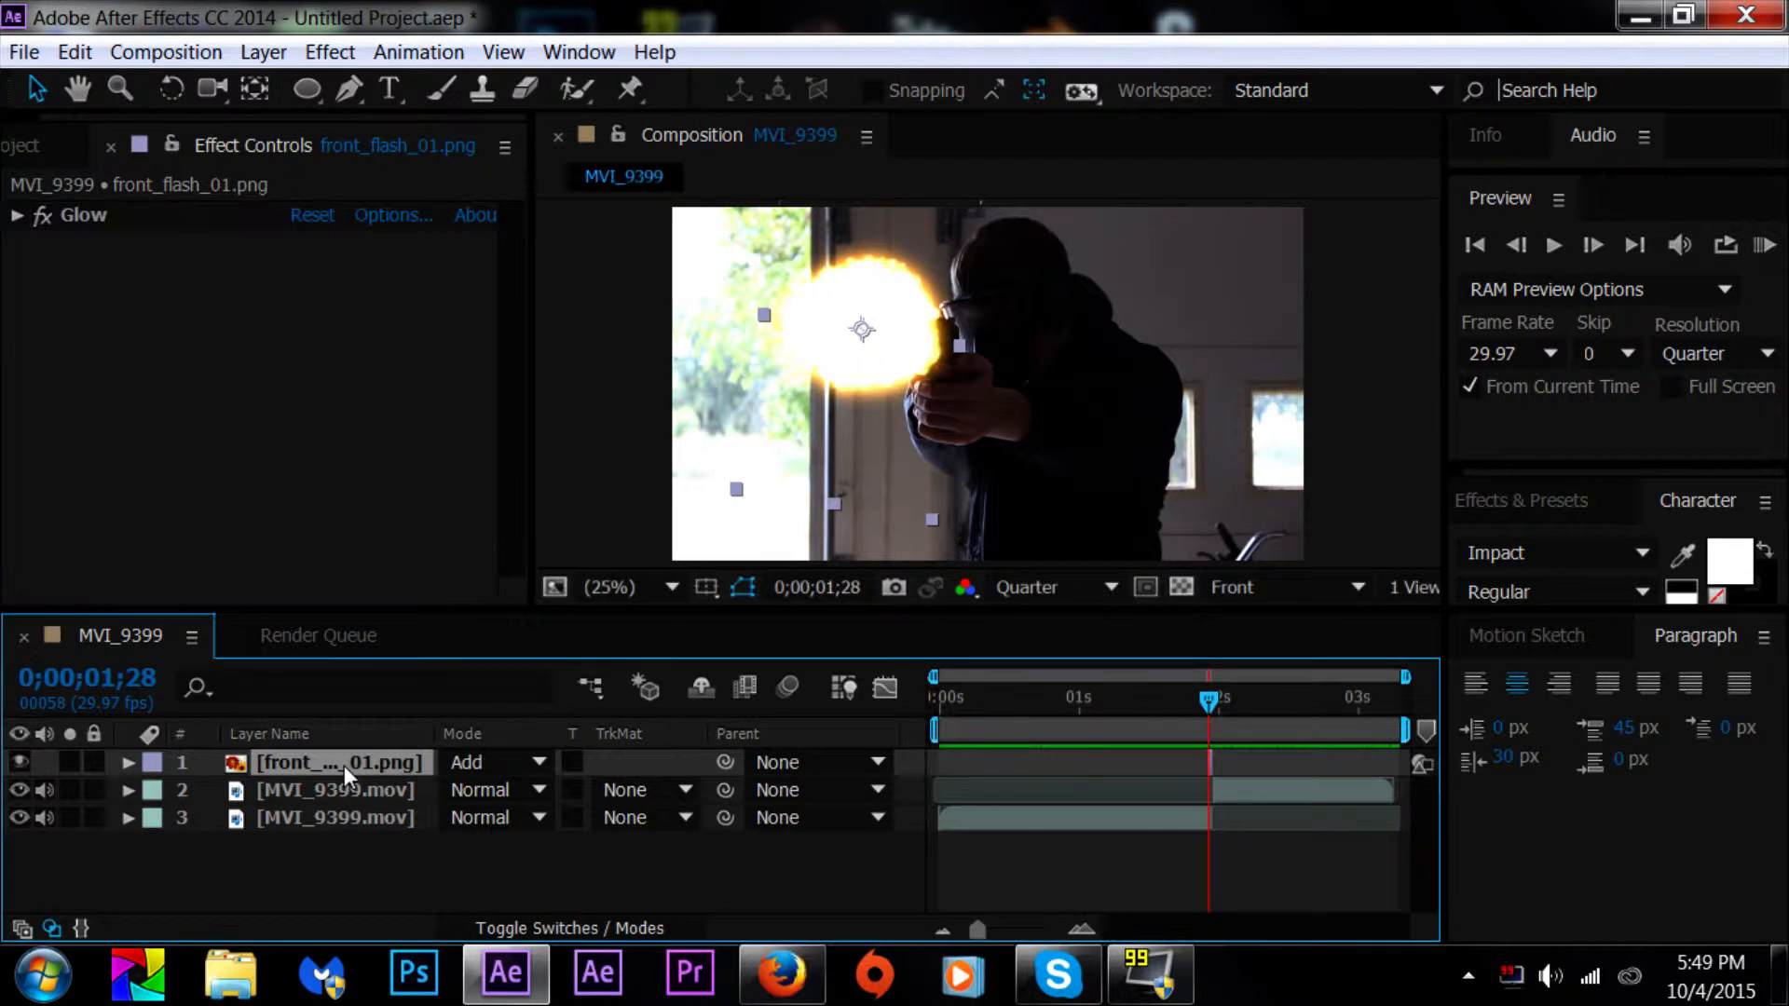
key("ctrl+d")
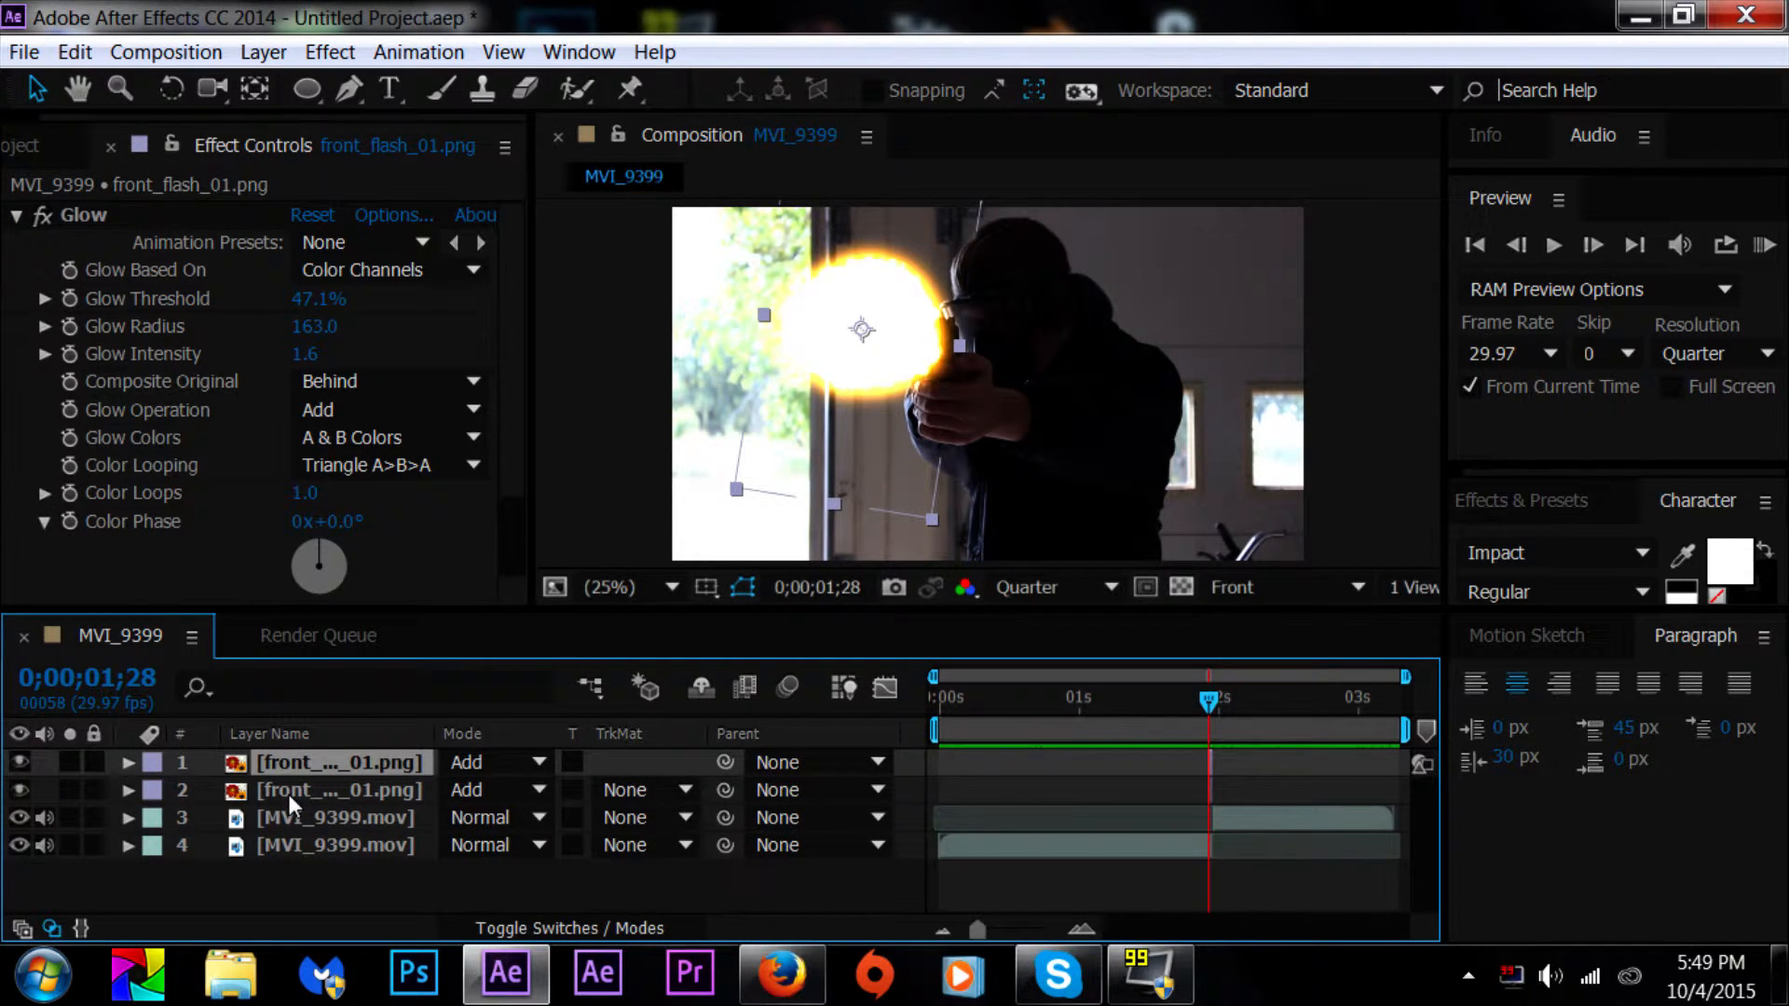
left_click(288, 794)
left_click(17, 216)
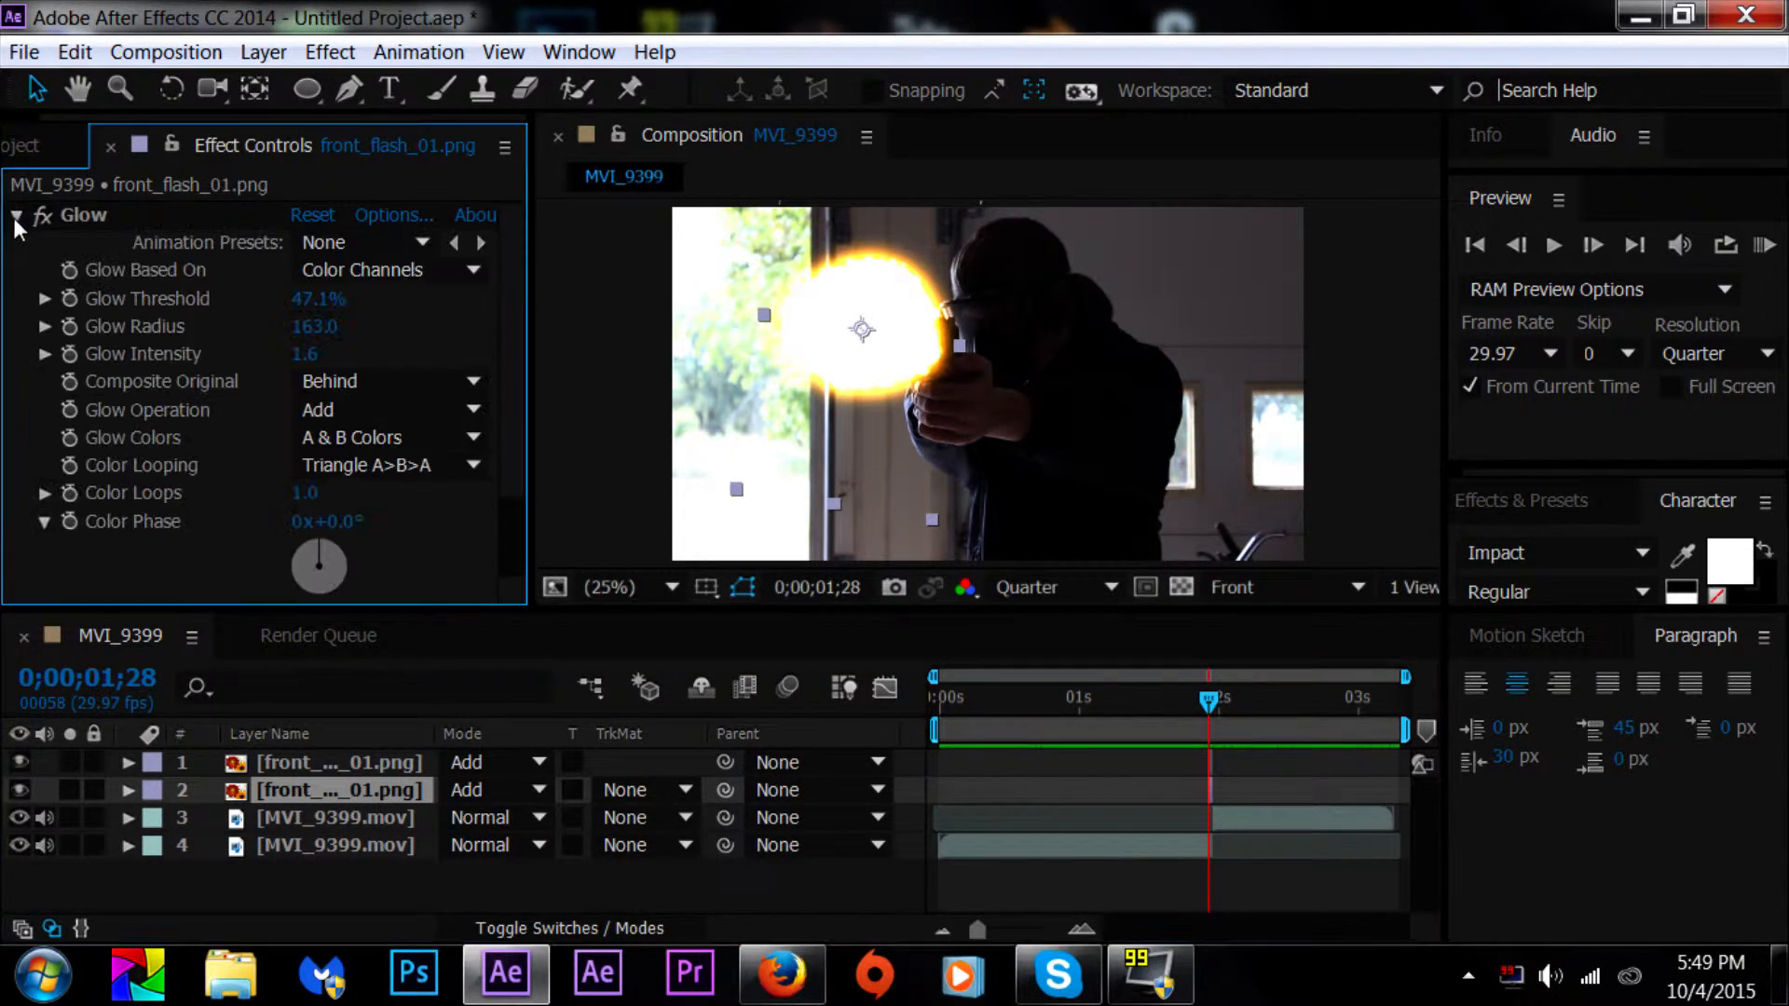
left_click(17, 215)
left_click(78, 216)
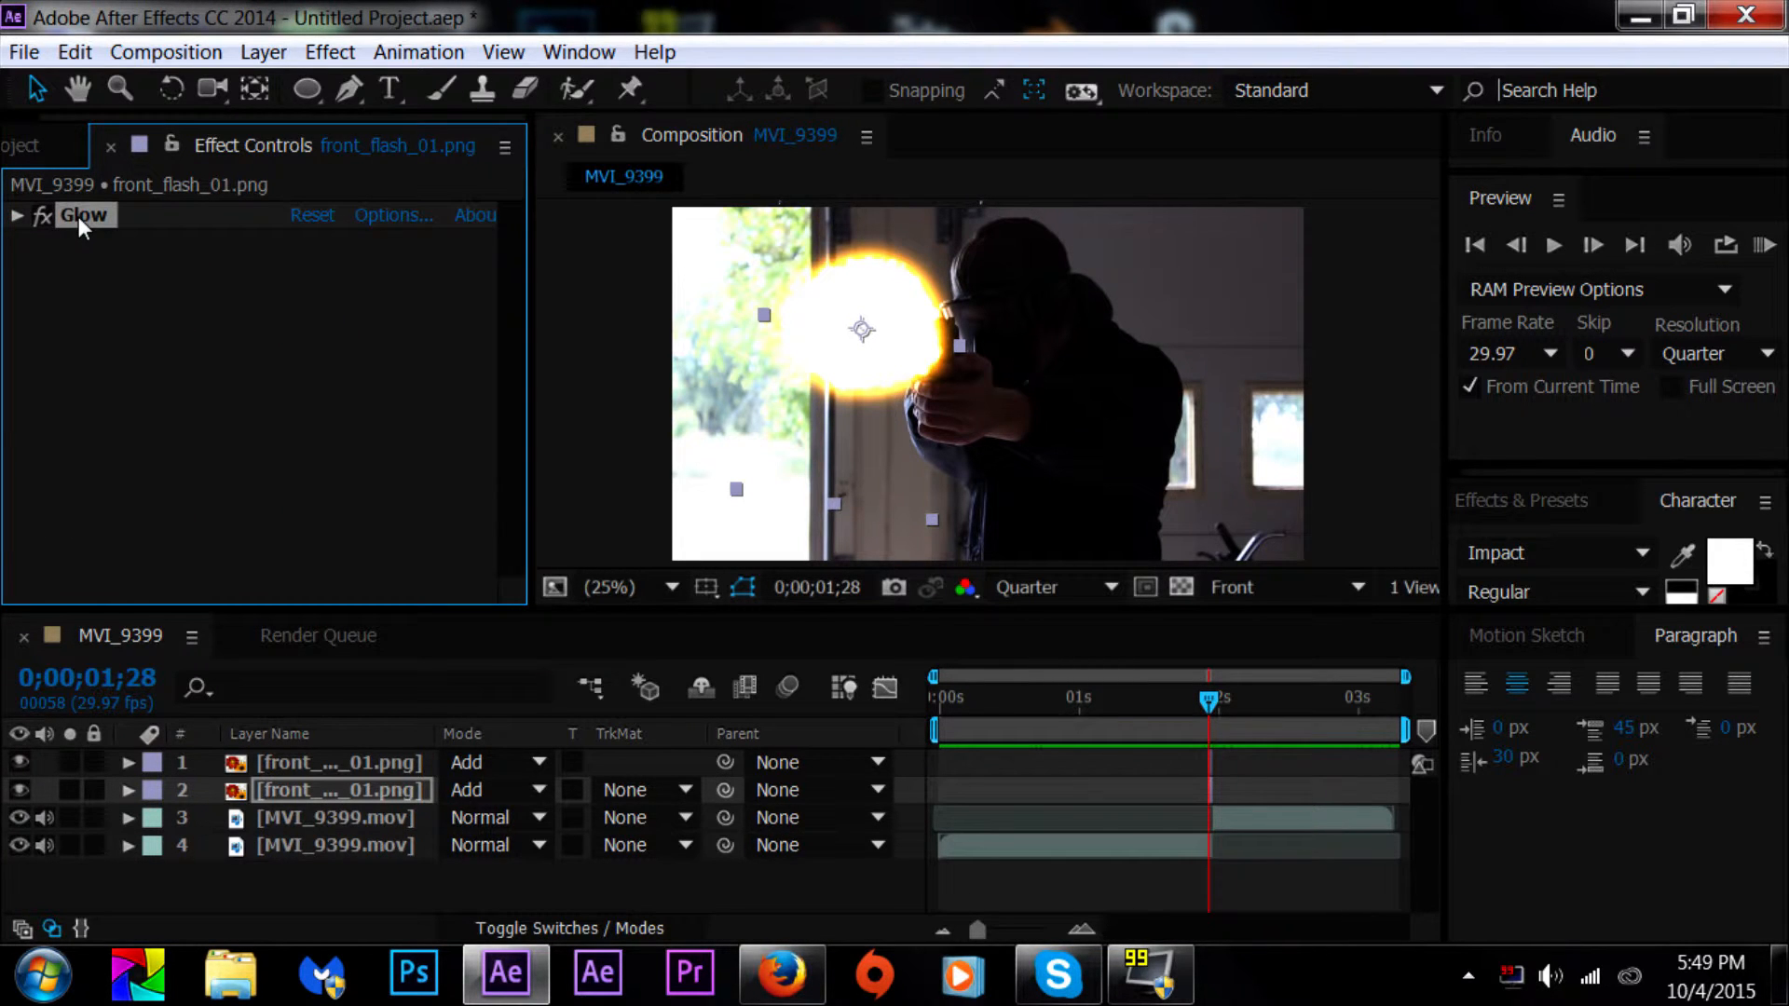
Step: Apply Fast Blur to the lower flash copy with a Blurriness of 700
left_click(332, 790)
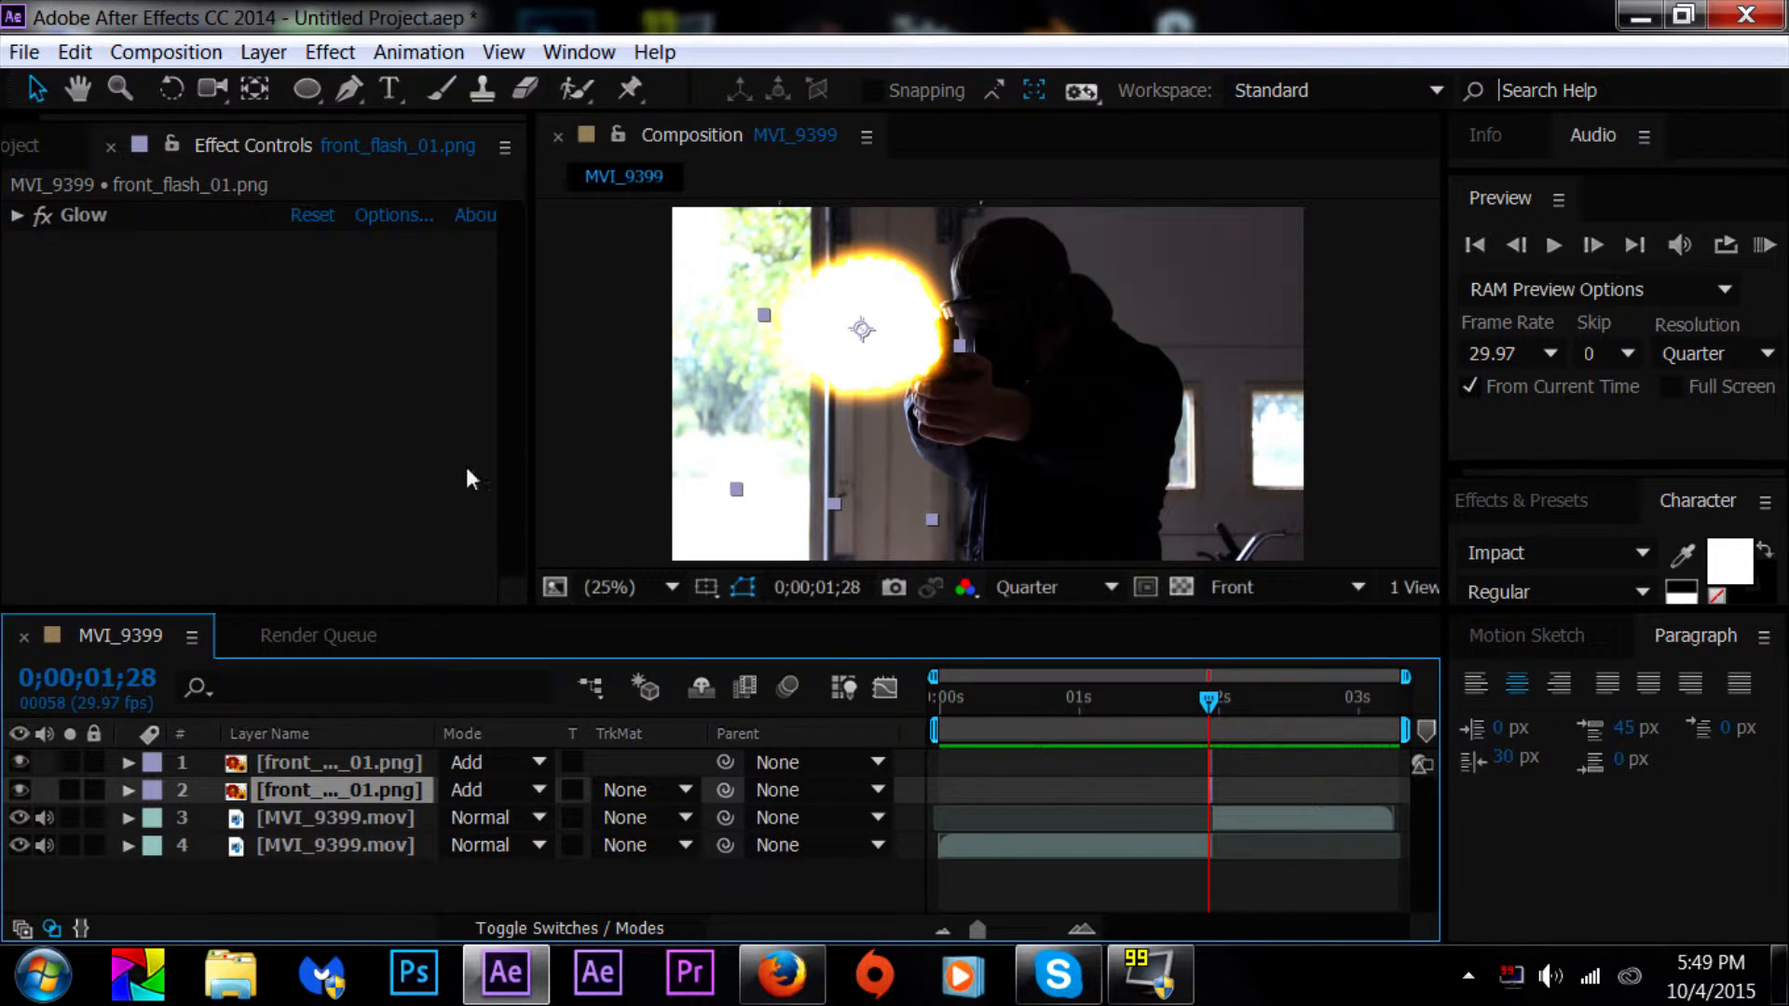
left_click(330, 52)
mouse_move(497, 275)
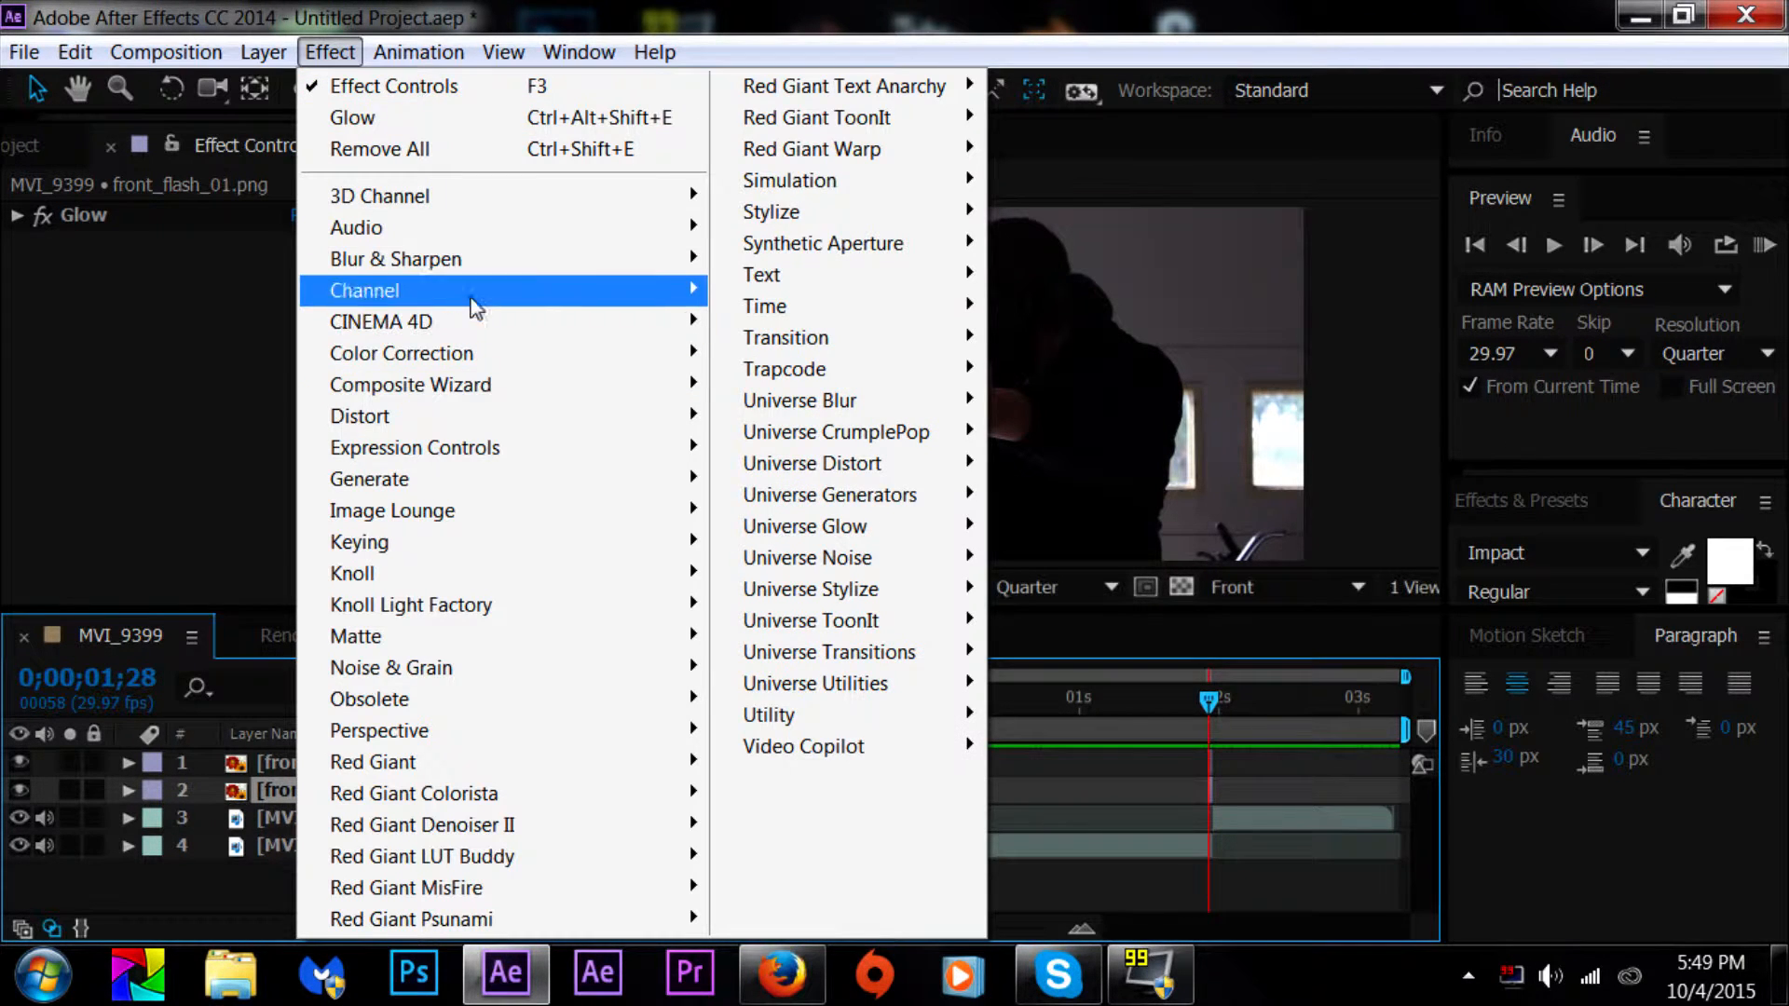
left_click(914, 583)
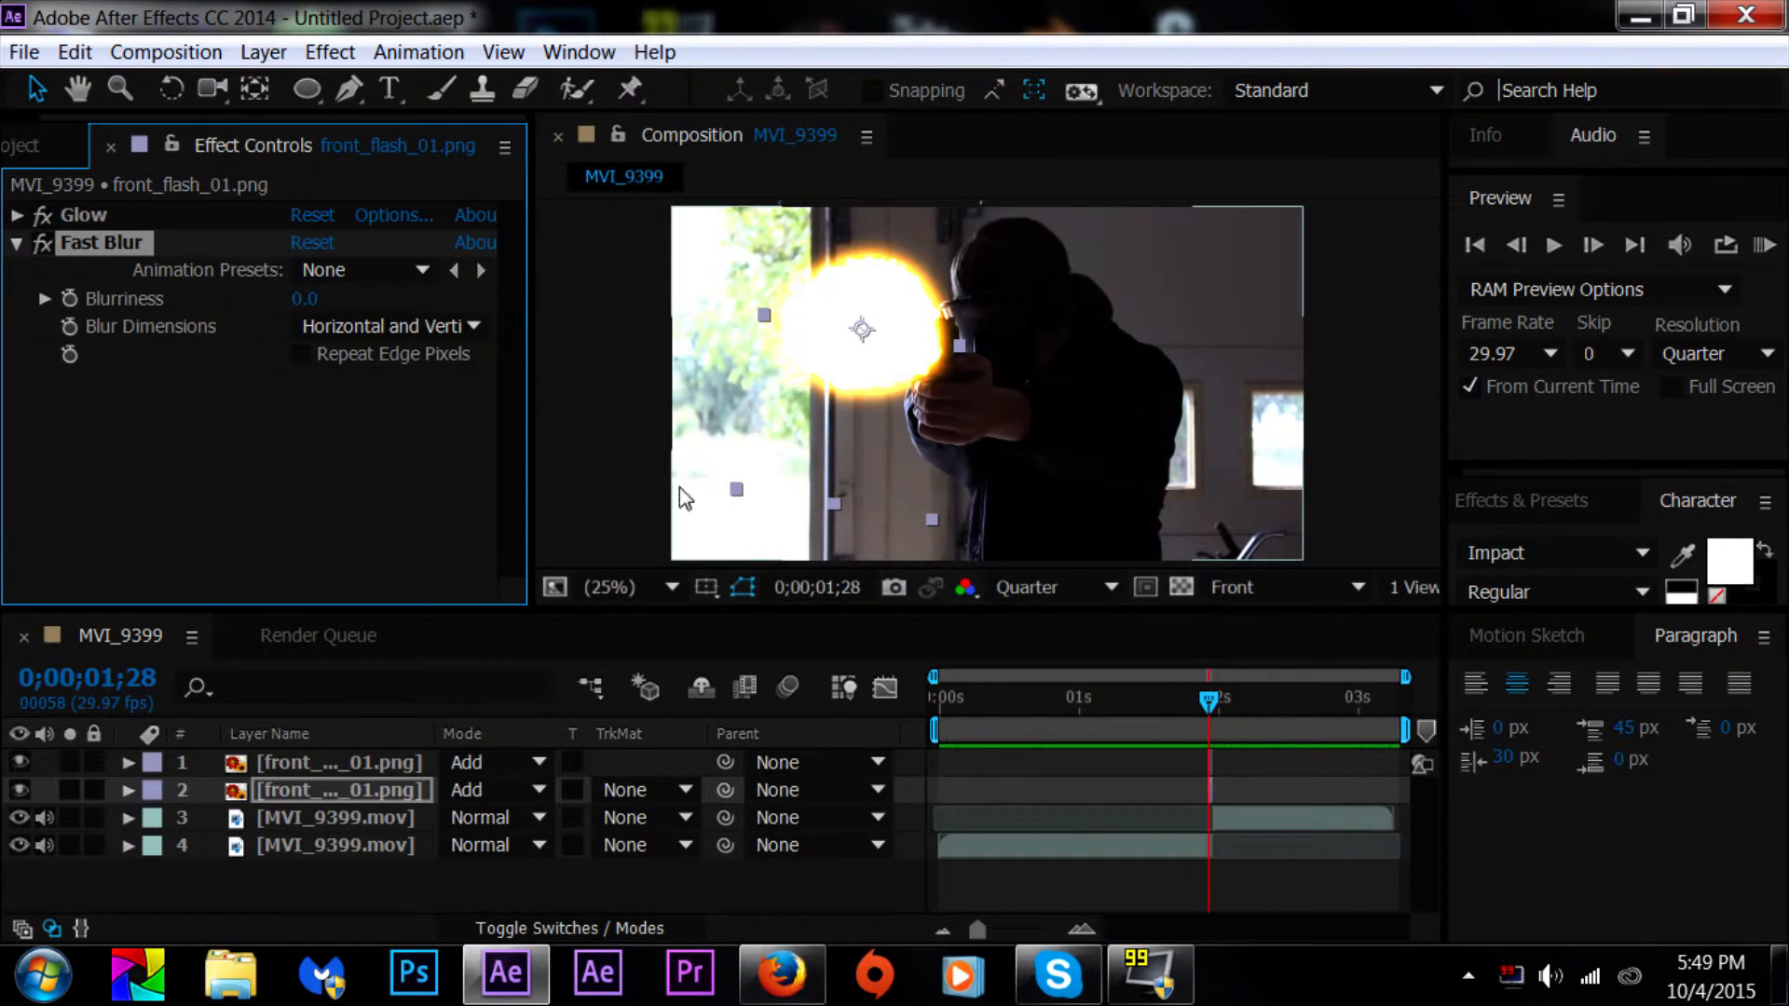
left_click_drag(304, 298, 757, 302)
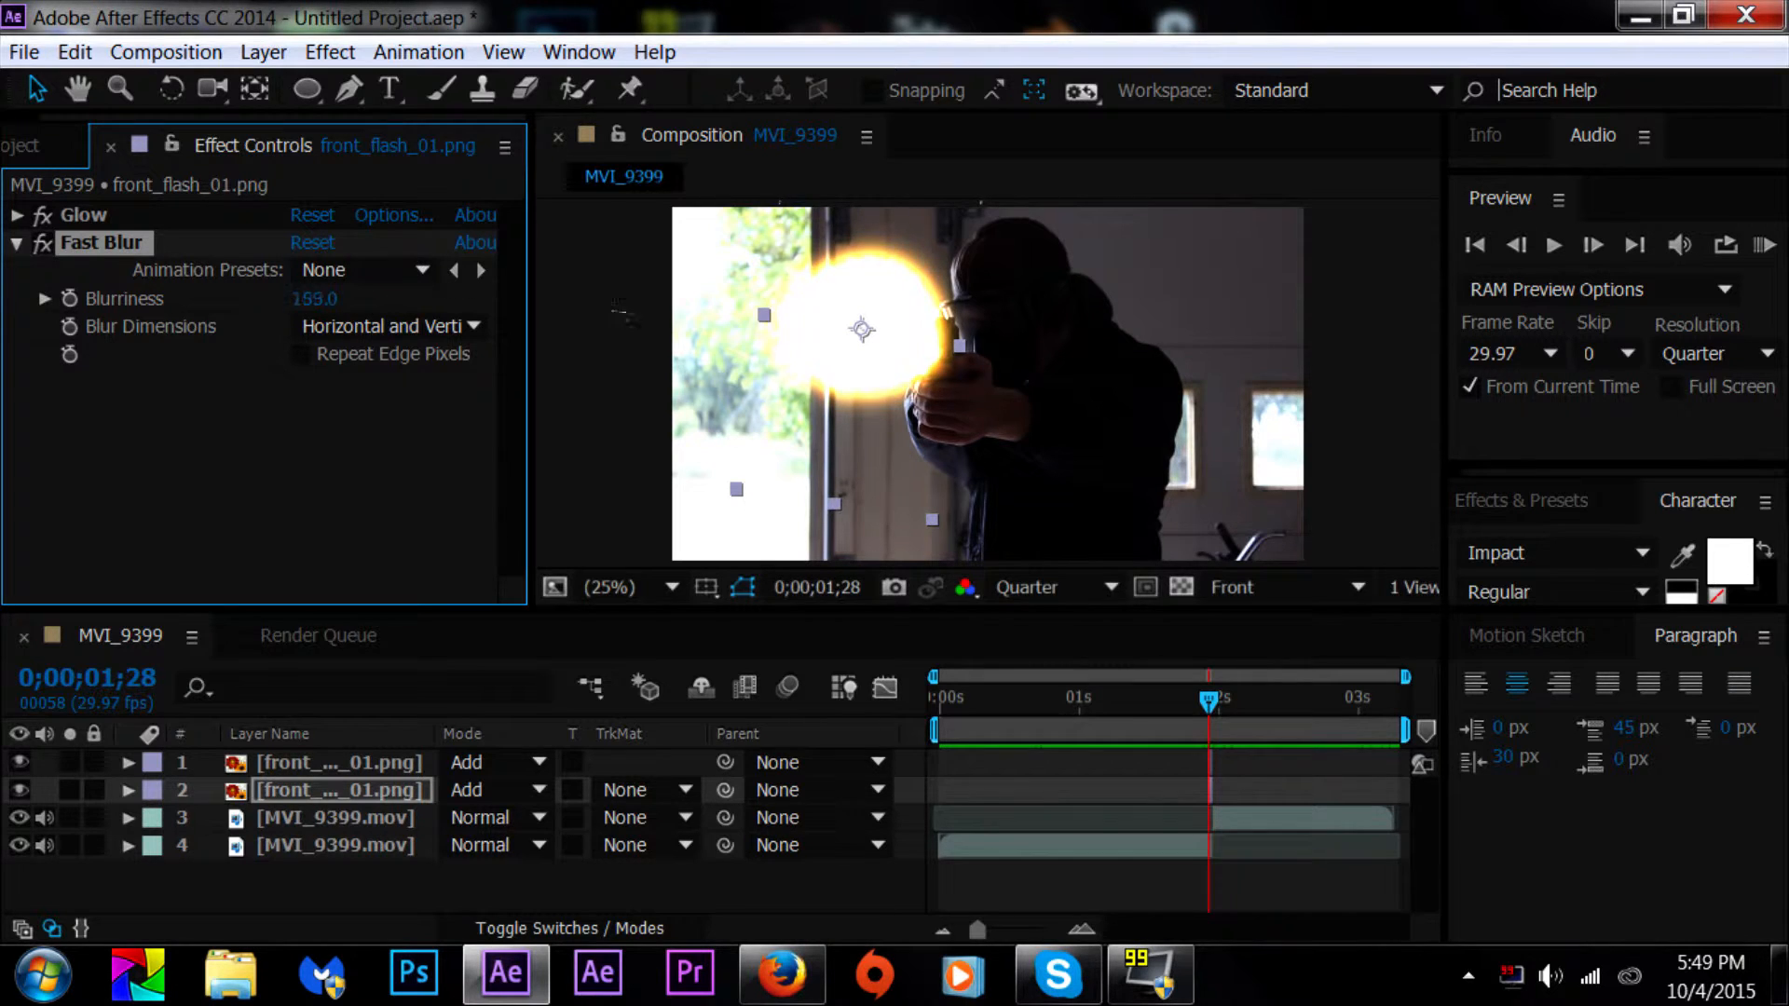
left_click_drag(1124, 319, 200, 244)
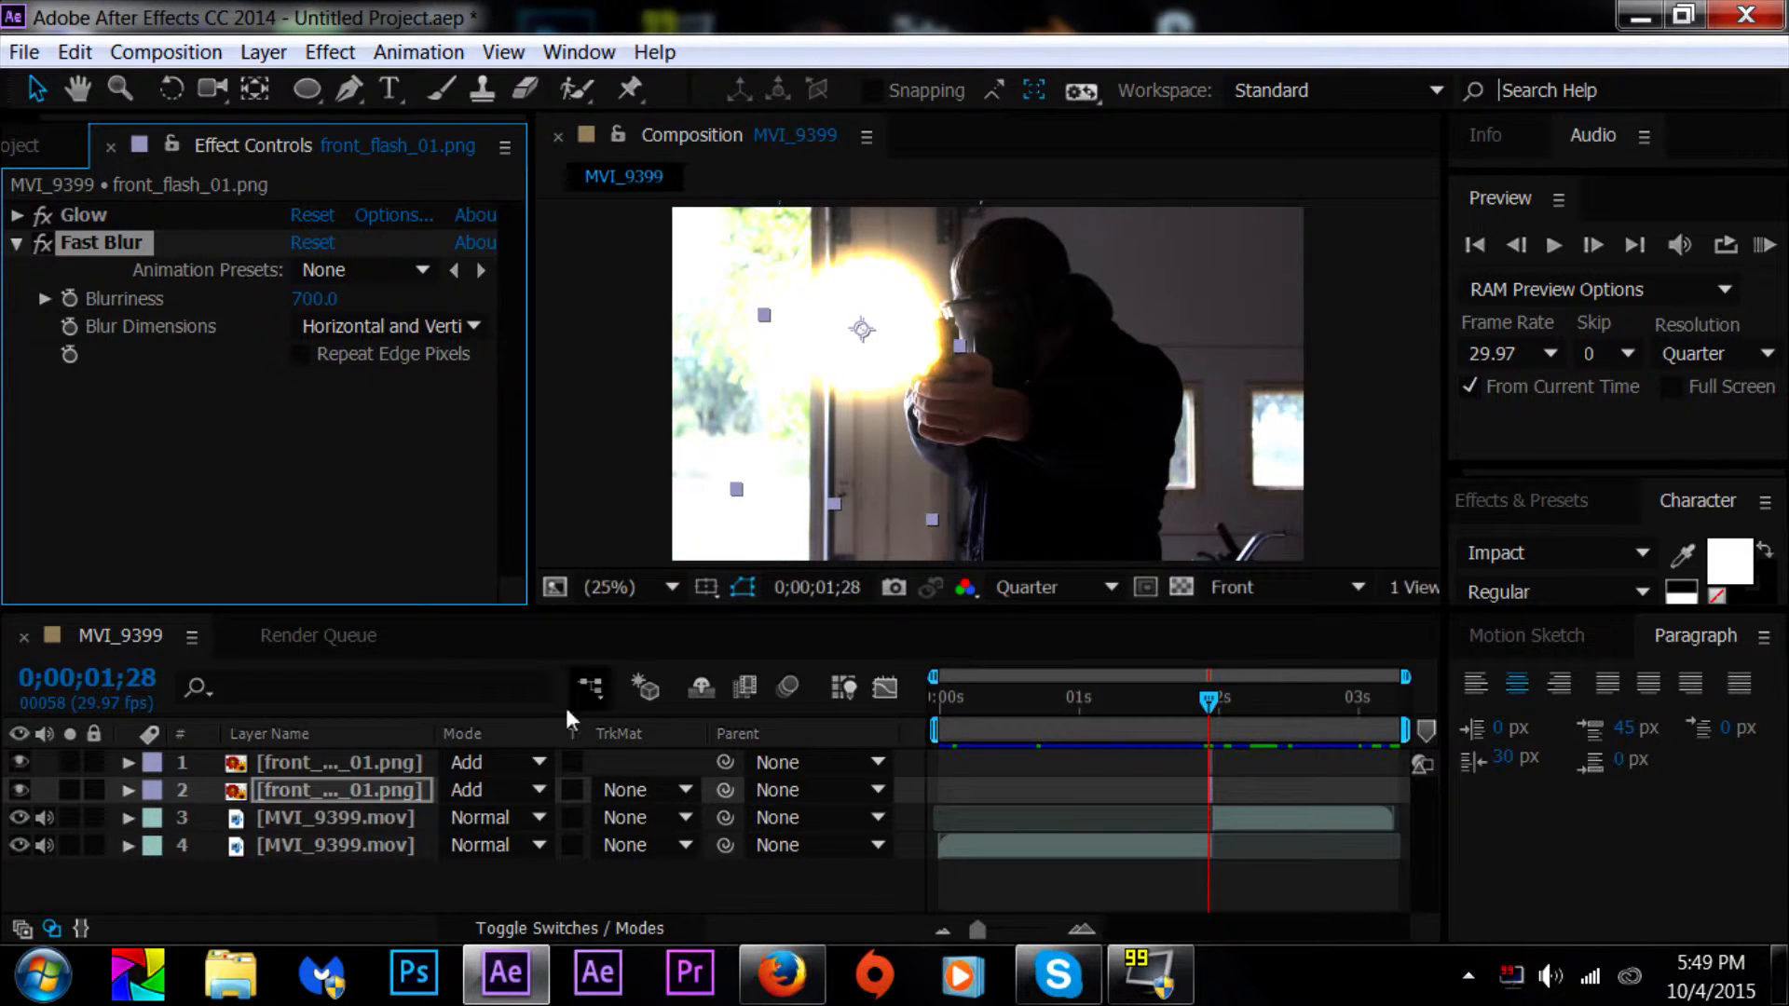
left_click(360, 902)
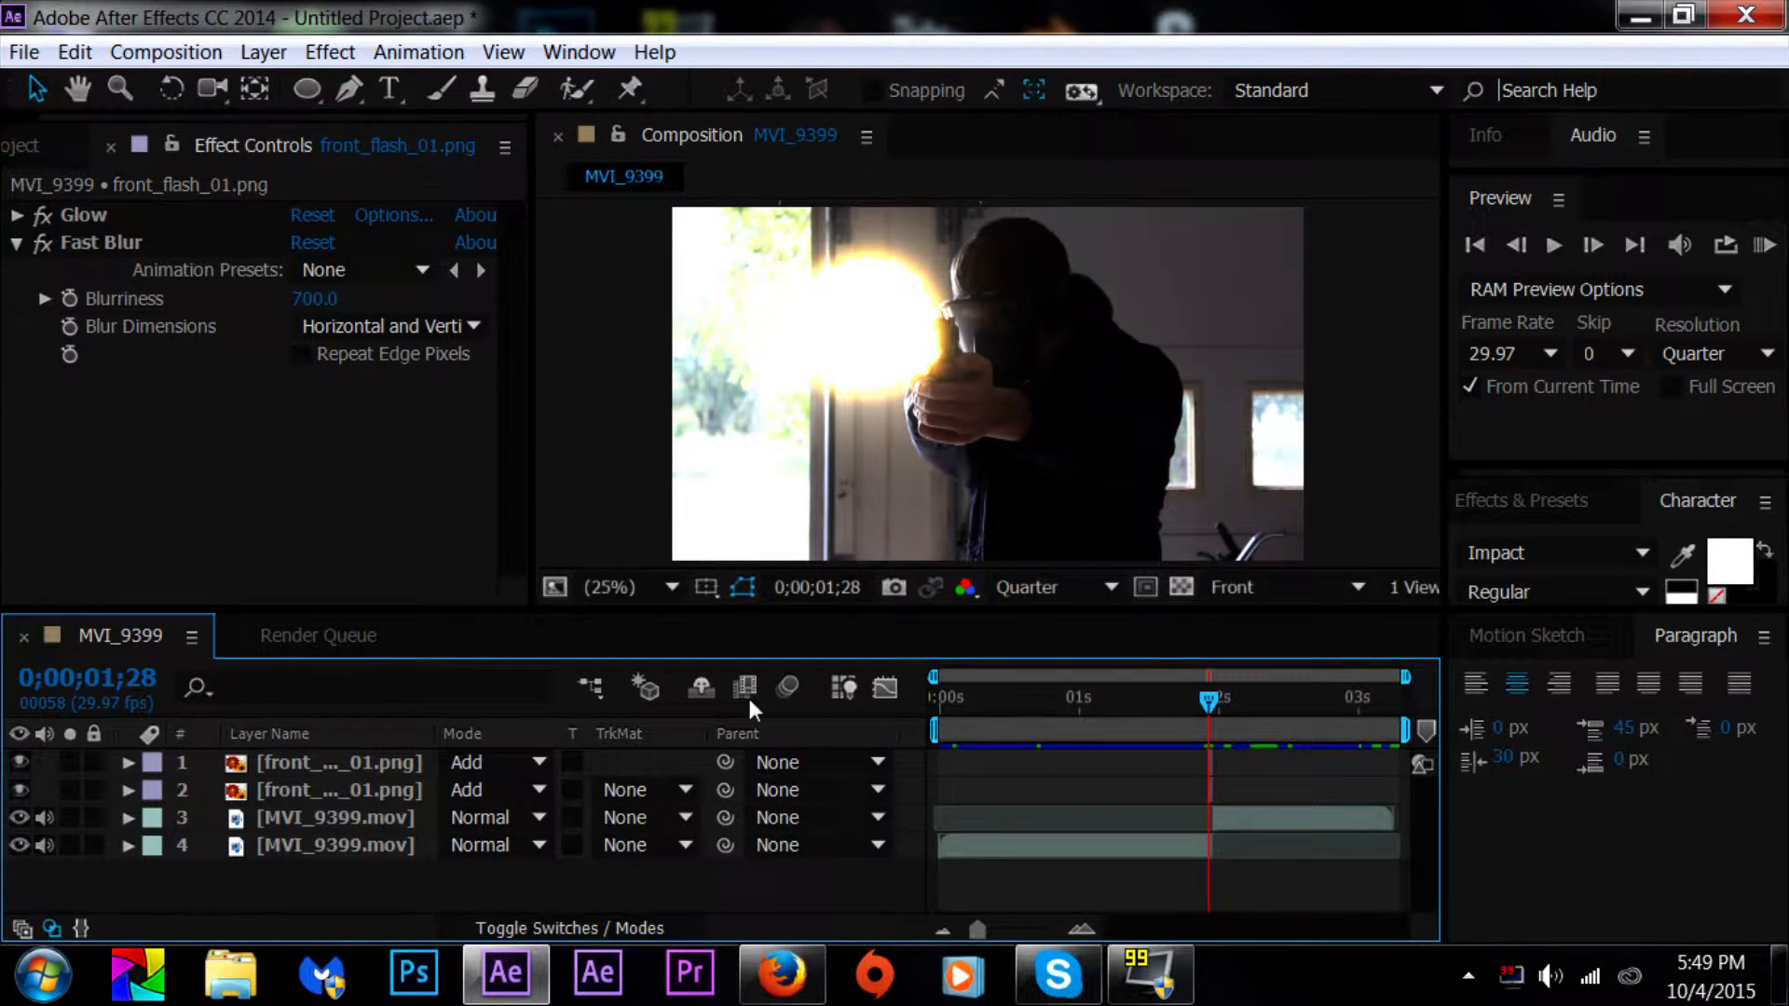
Step: Add shot-dia04.mov beneath the two flash layers, starting at the gunshot frame 0;00;01;28
left_click(30, 147)
left_click(161, 445)
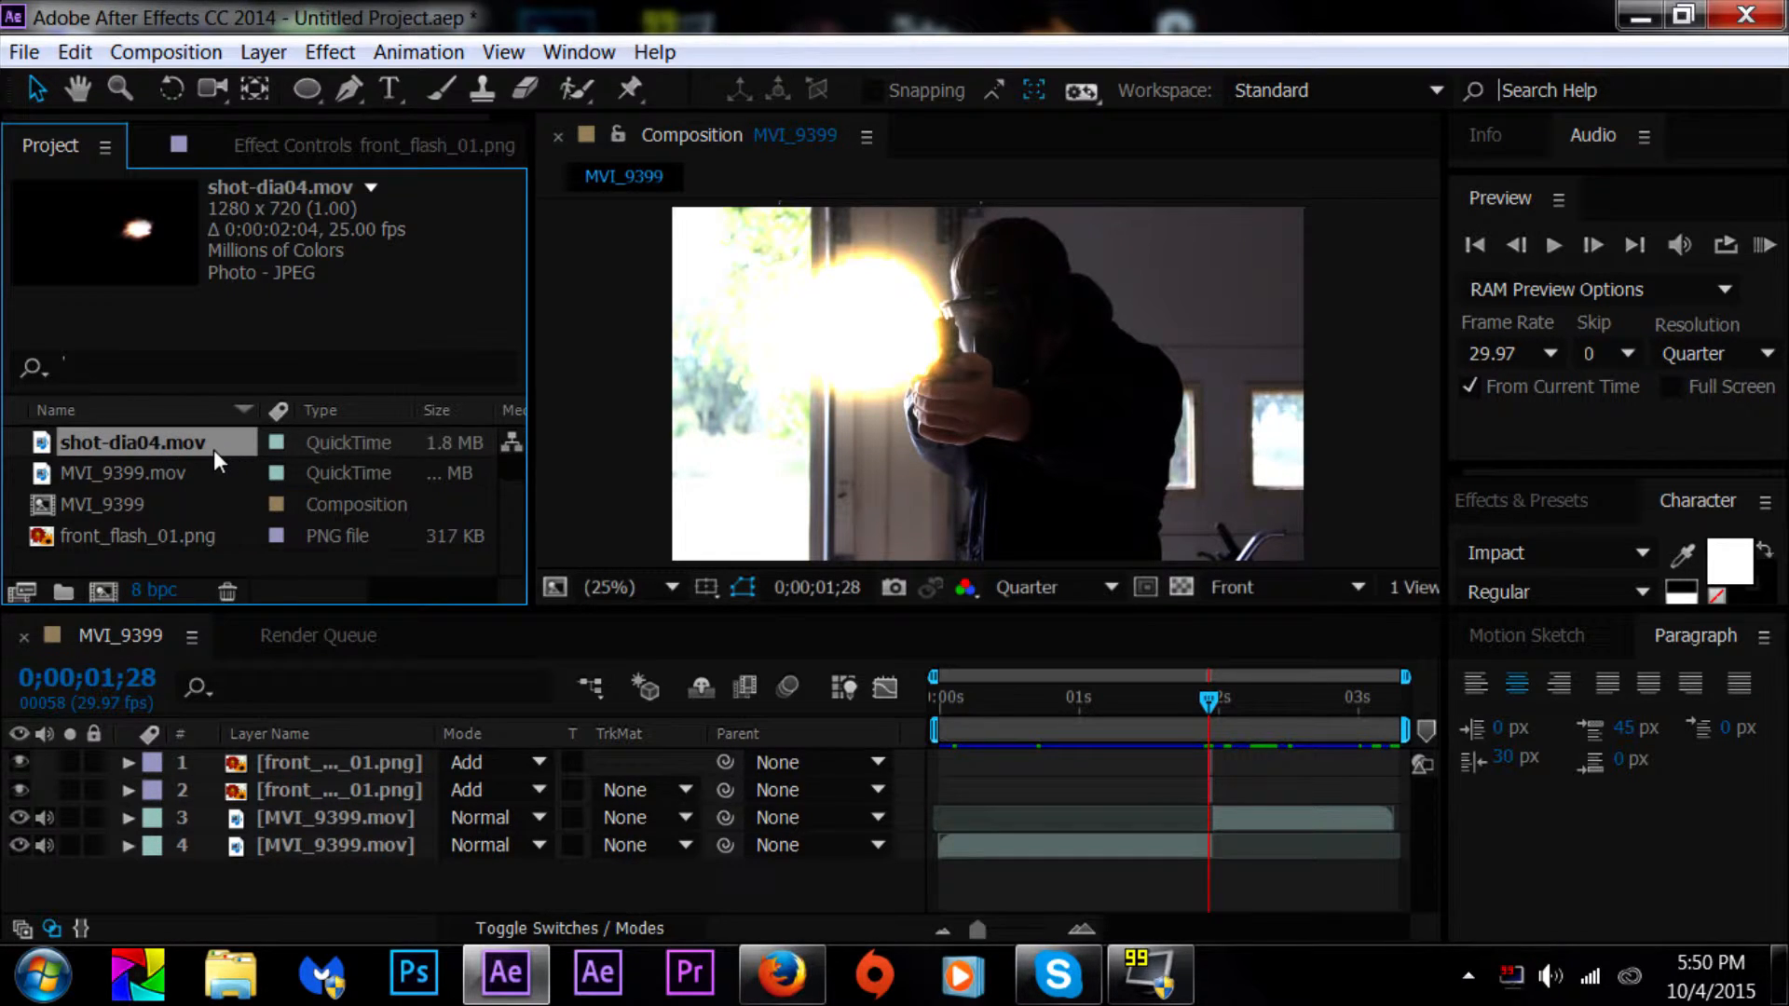
left_click_drag(182, 445, 399, 801)
left_click_drag(1098, 801, 1349, 823)
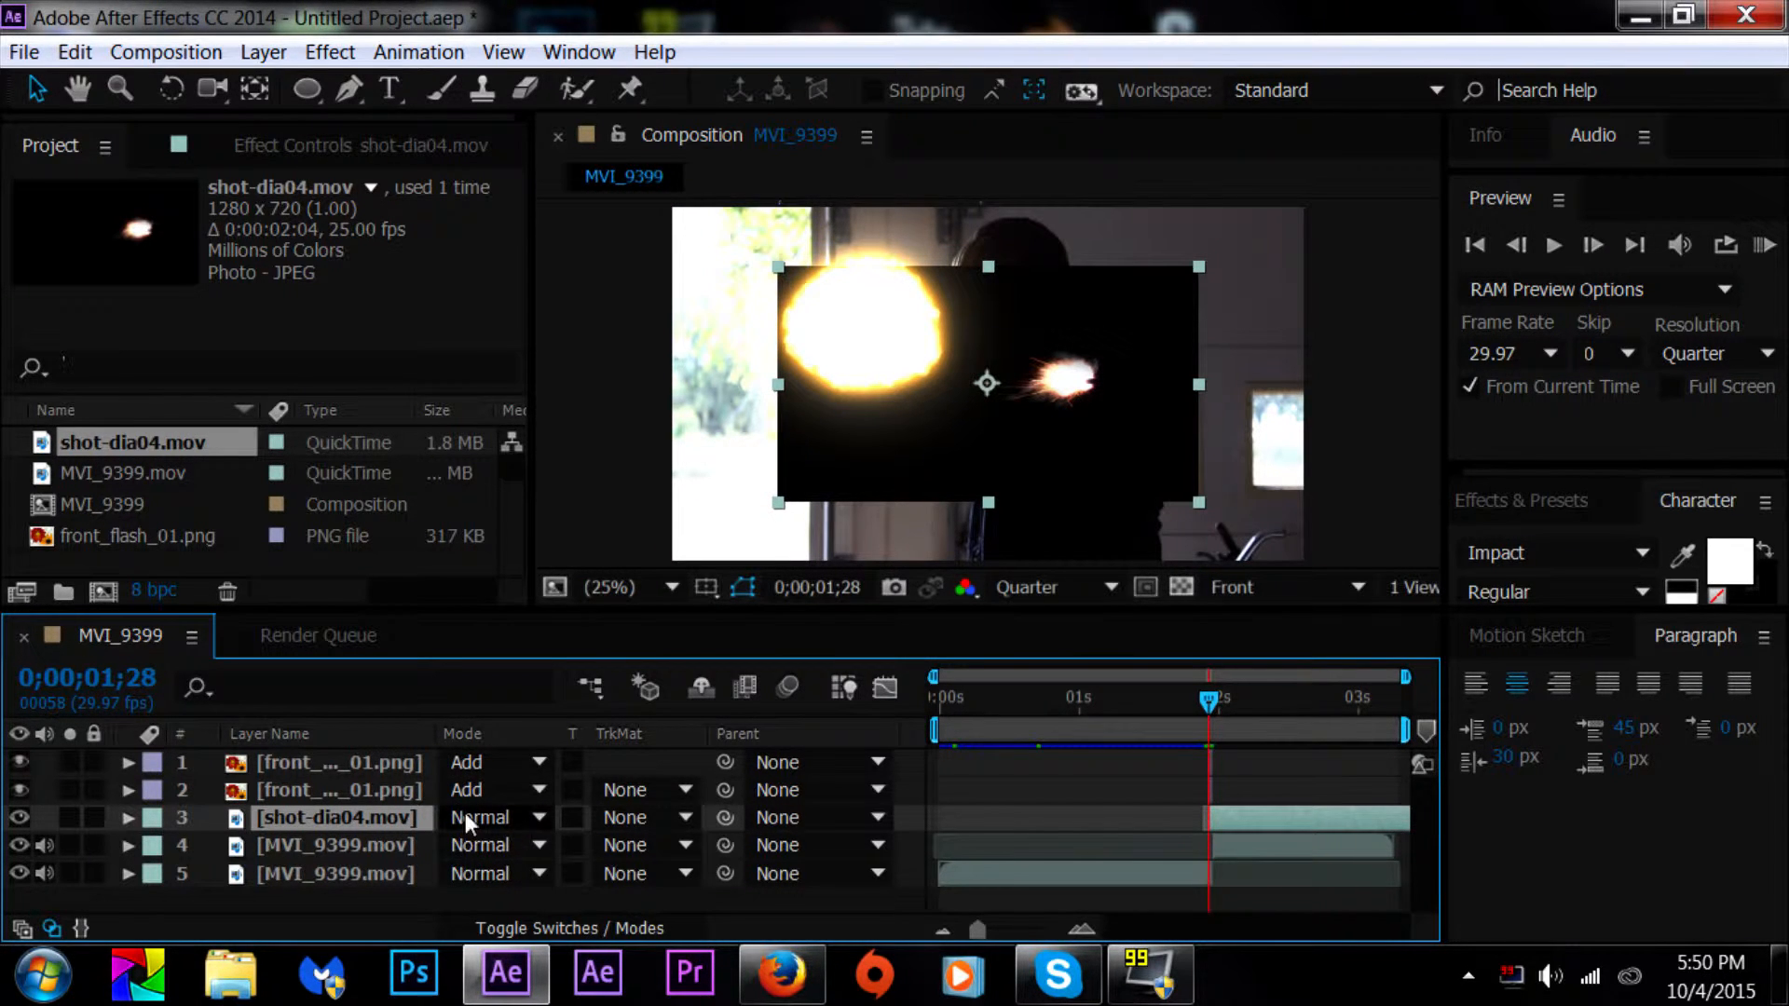
Step: Set the blending mode of the shot-dia04.mov layer to Screen
left_click(587, 927)
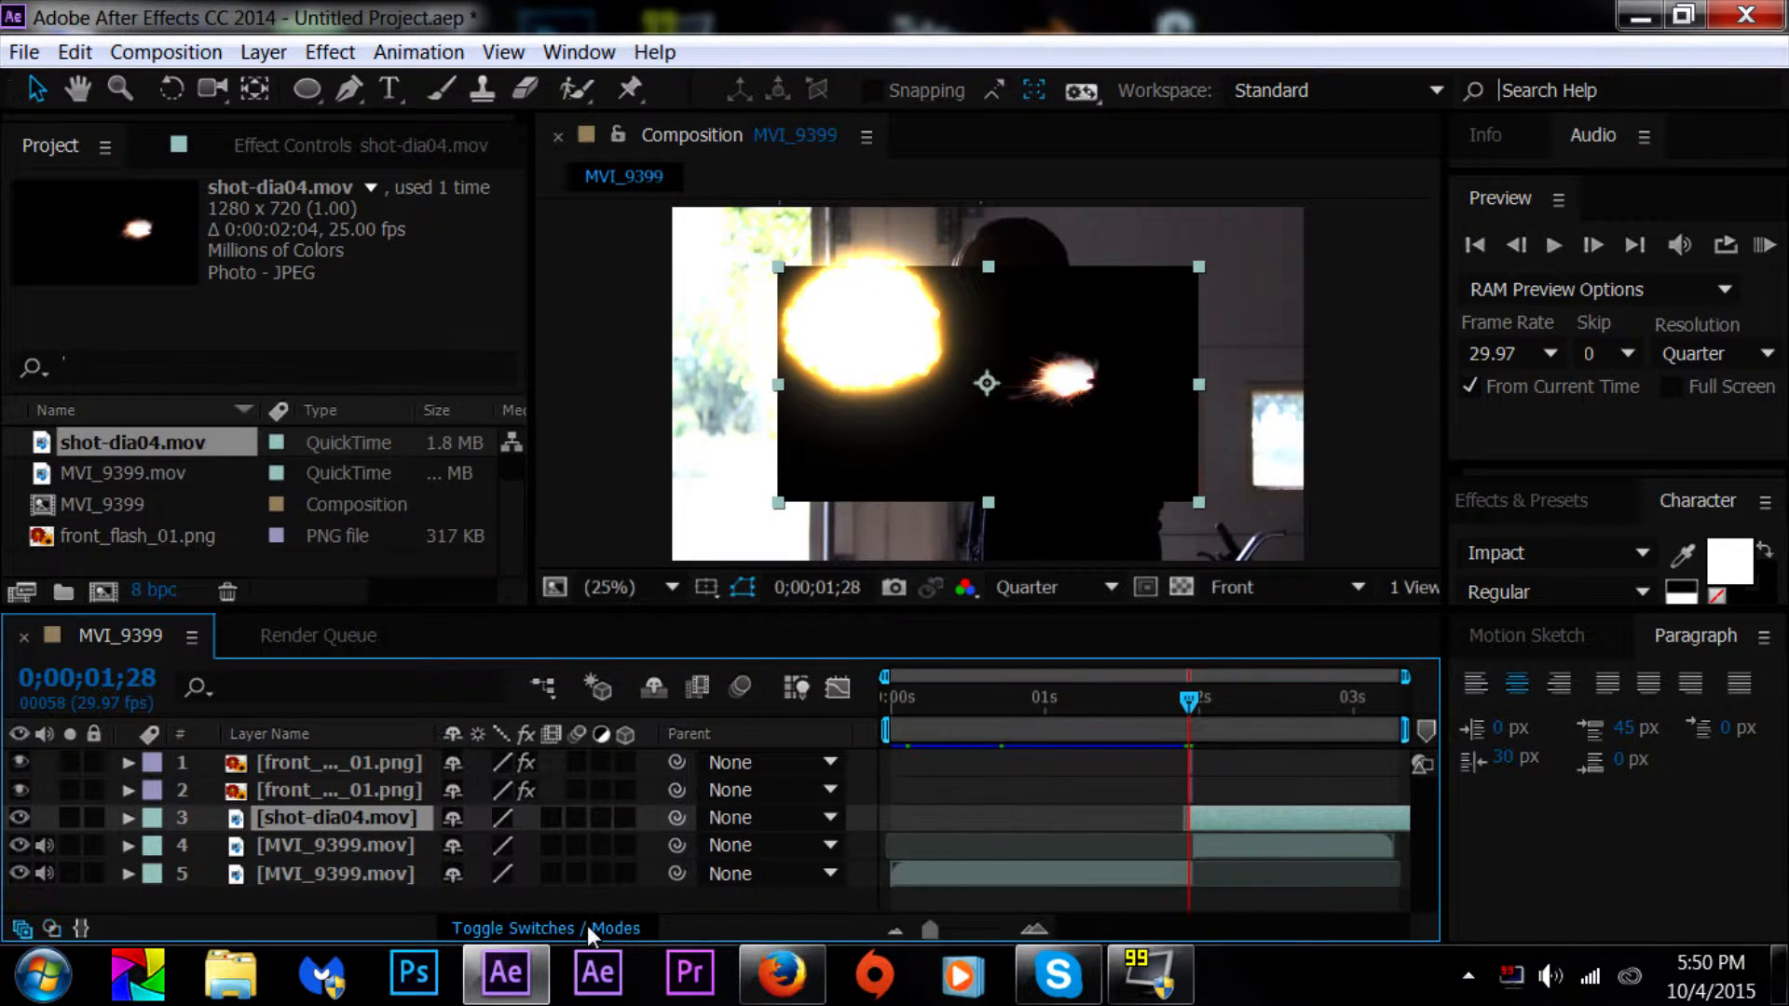
left_click(587, 927)
left_click(585, 925)
left_click(522, 925)
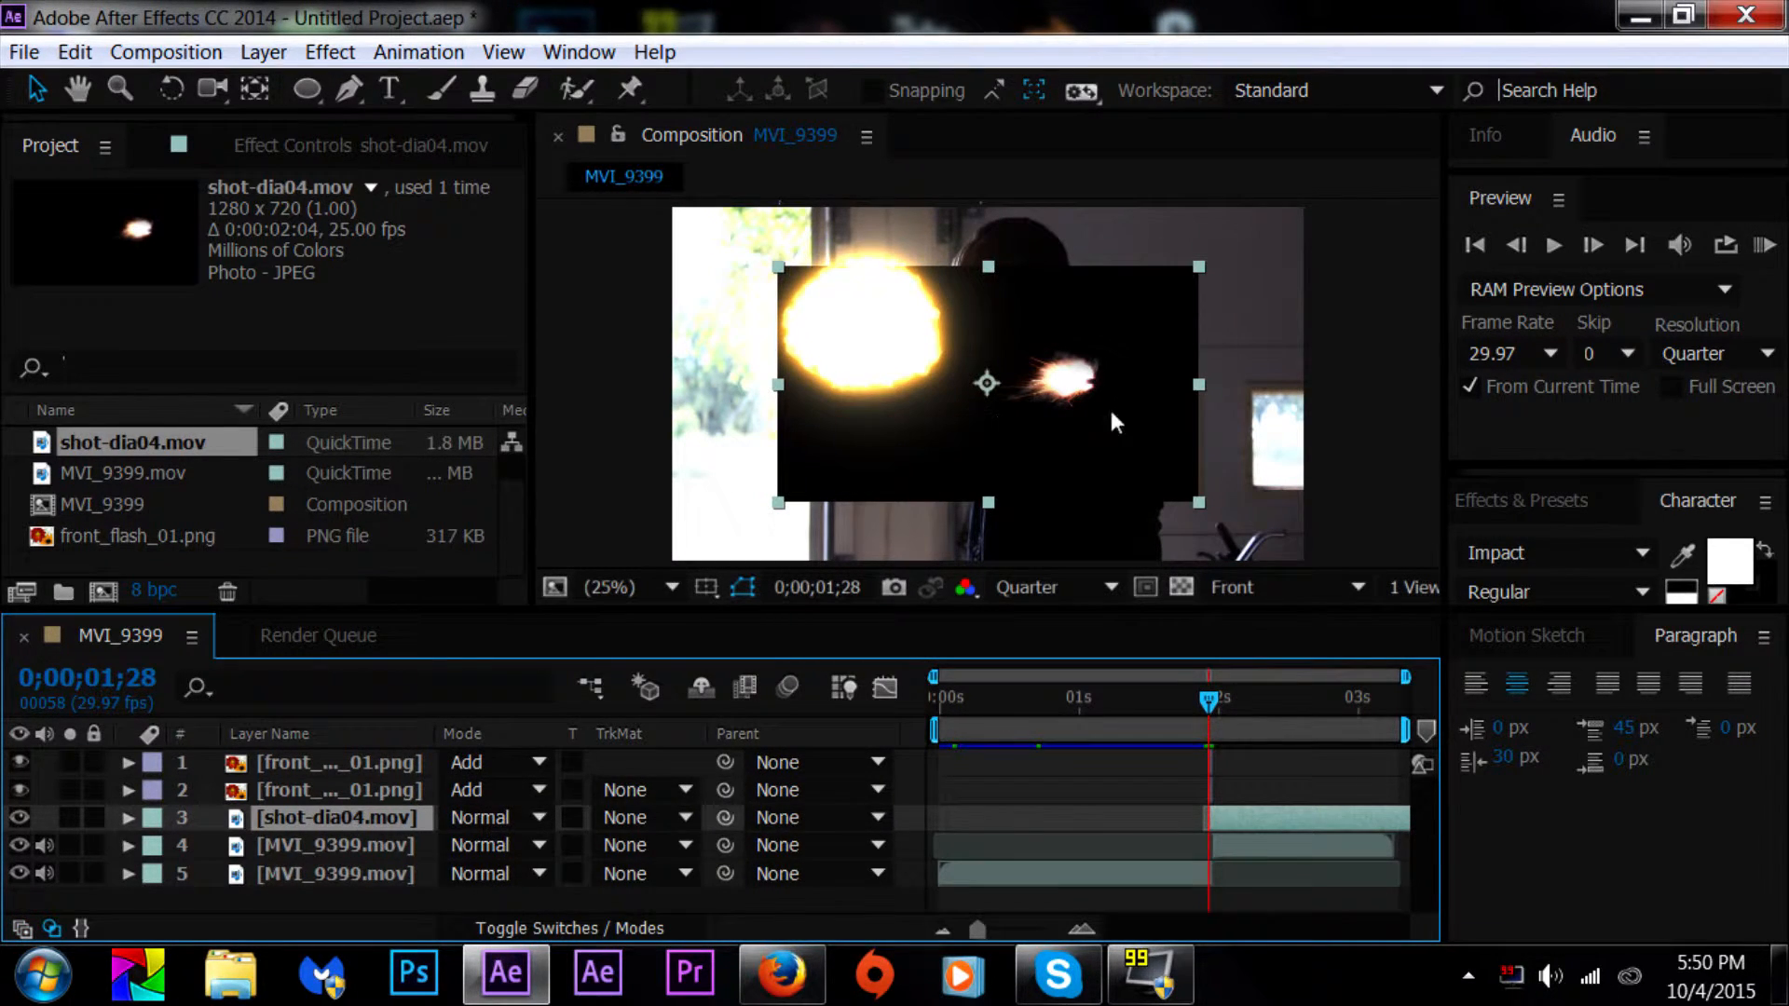
left_click(522, 818)
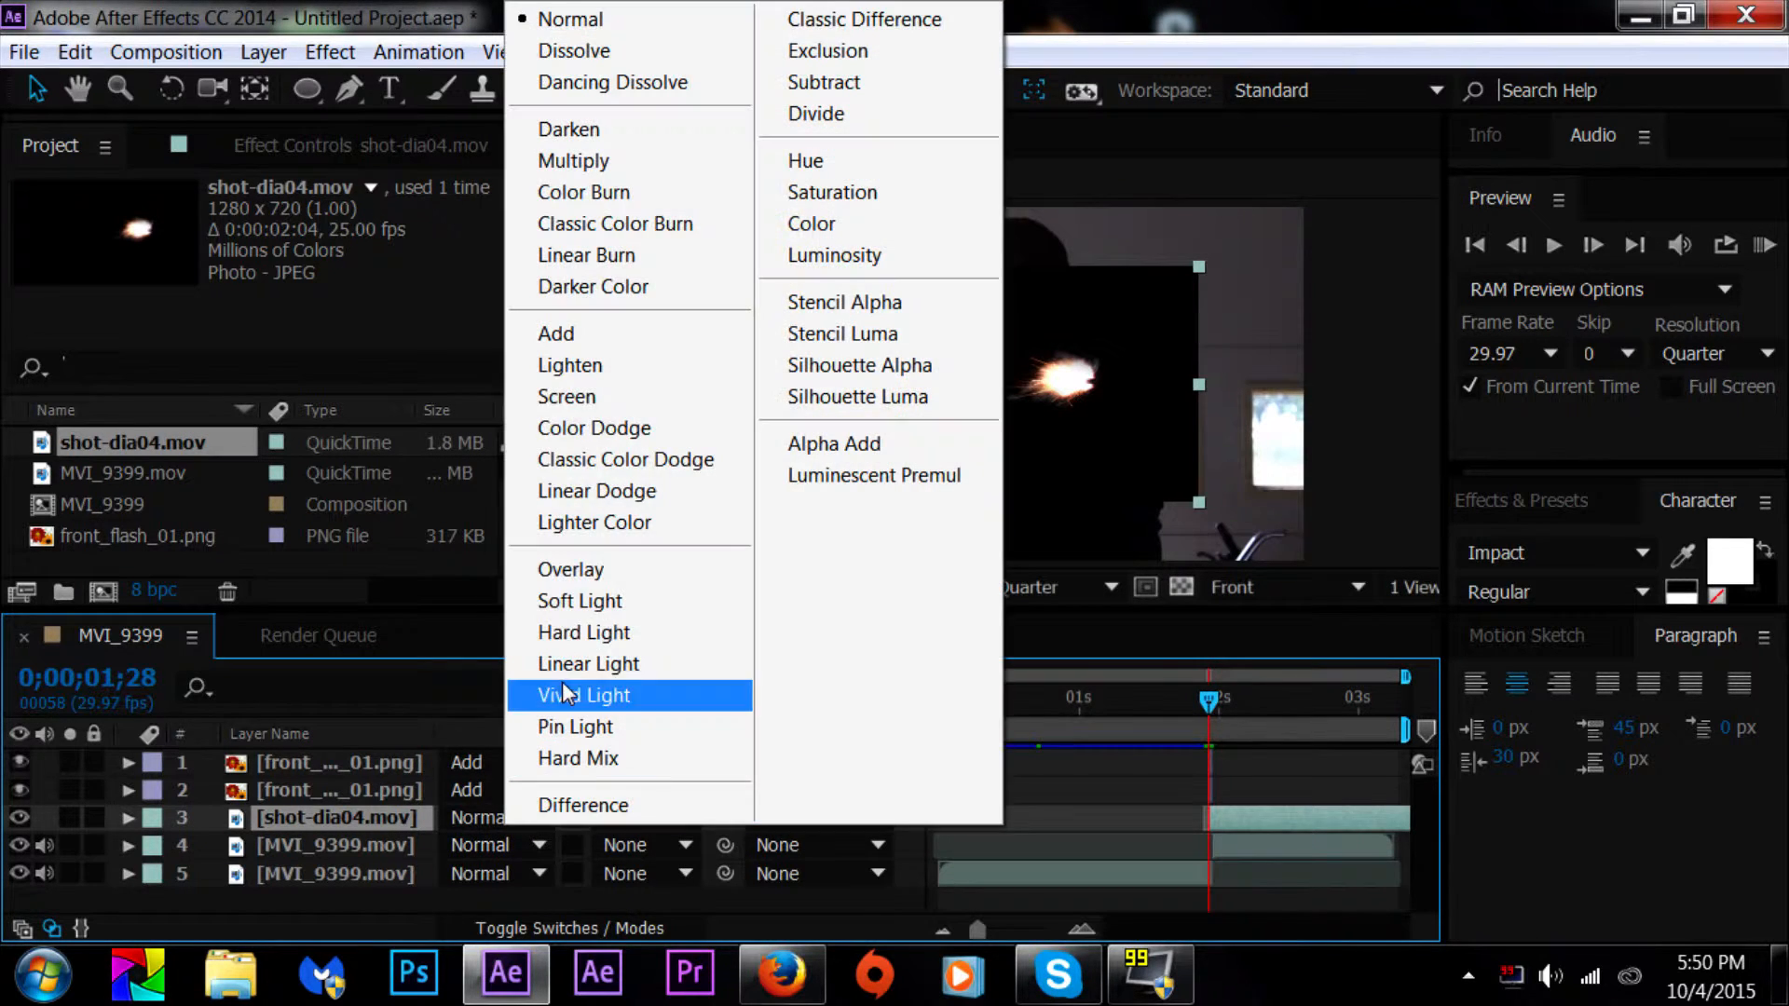
left_click(589, 392)
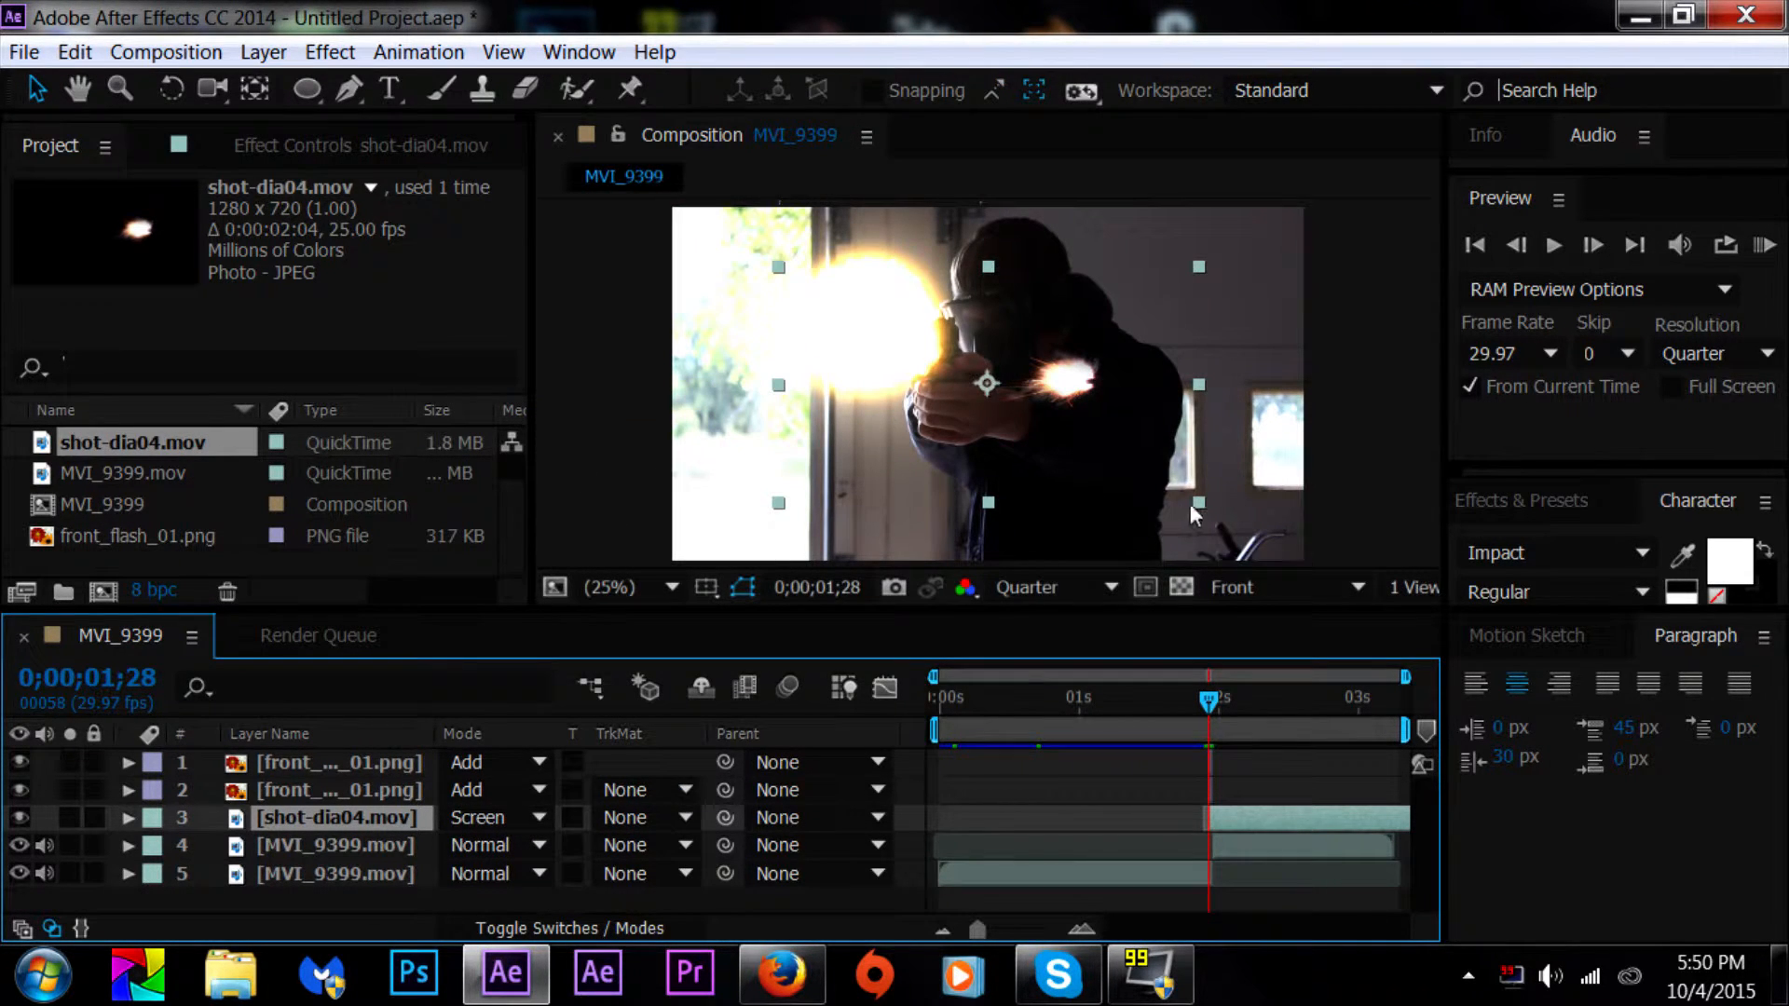
Step: Enlarge the shot clip and align its flash with the muzzle while both front_flash layers are hidden, and show them again
left_click(19, 790)
left_click(19, 762)
left_click_drag(1111, 513, 1262, 530)
left_click_drag(1070, 340, 969, 347)
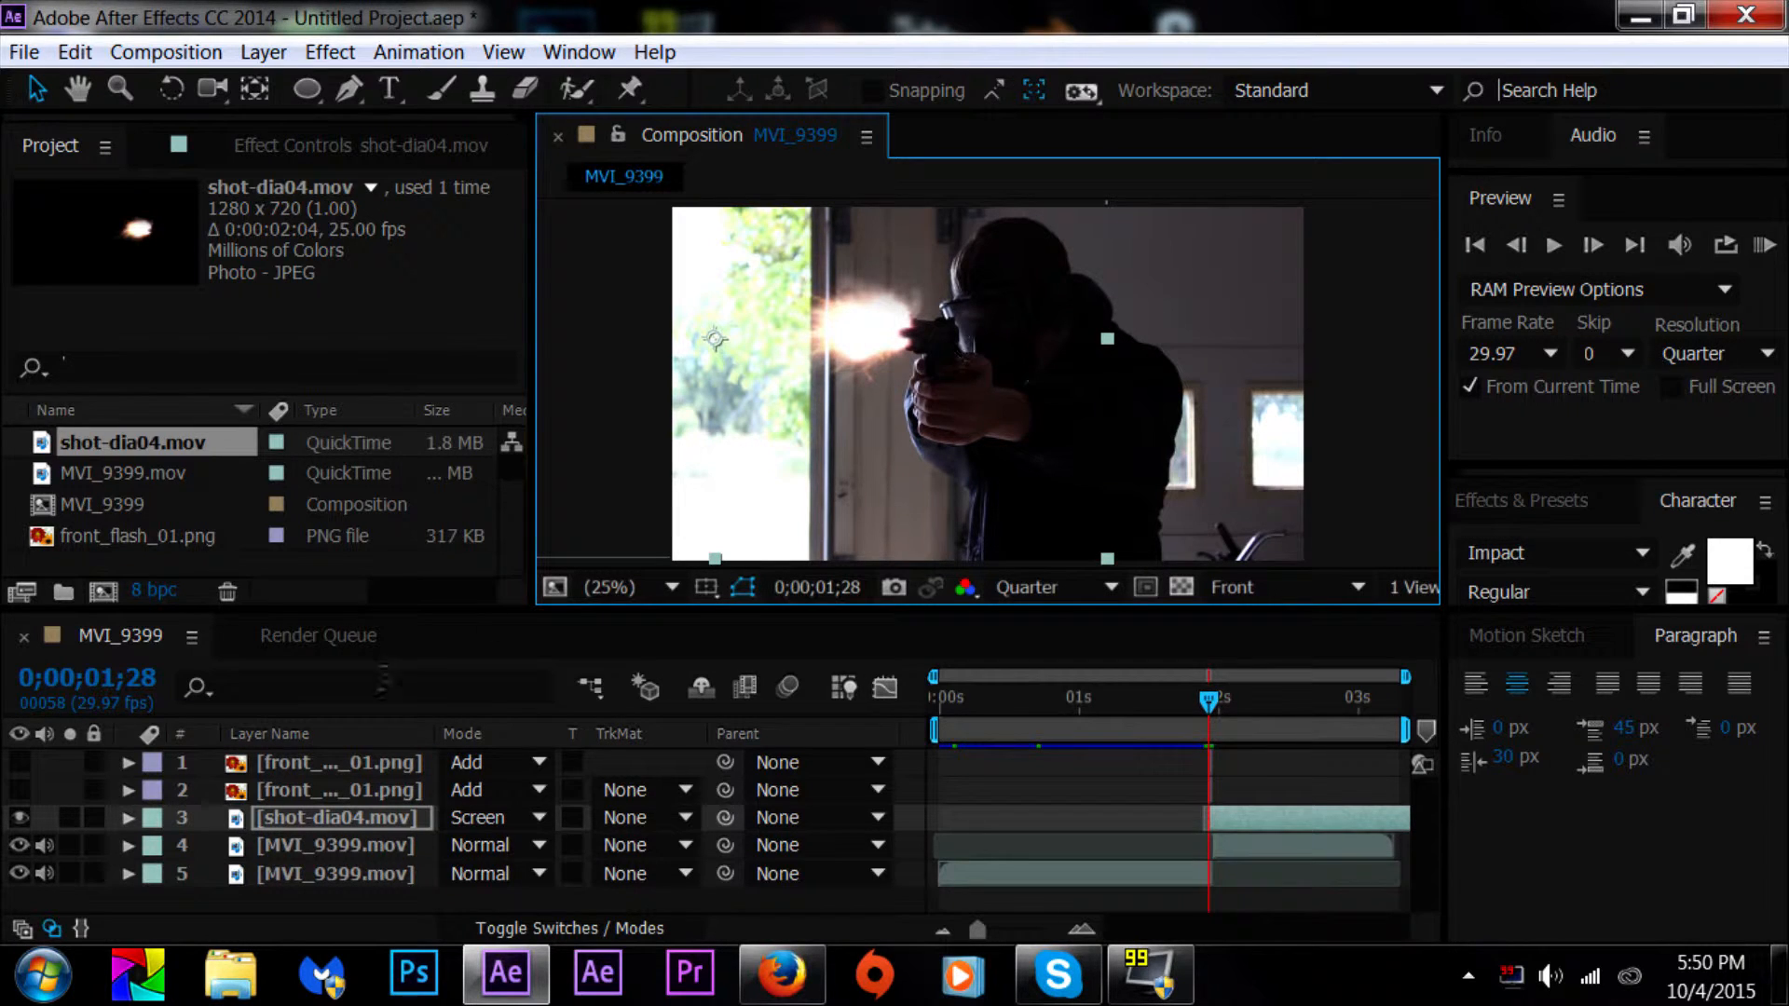
left_click_drag(14, 792, 17, 762)
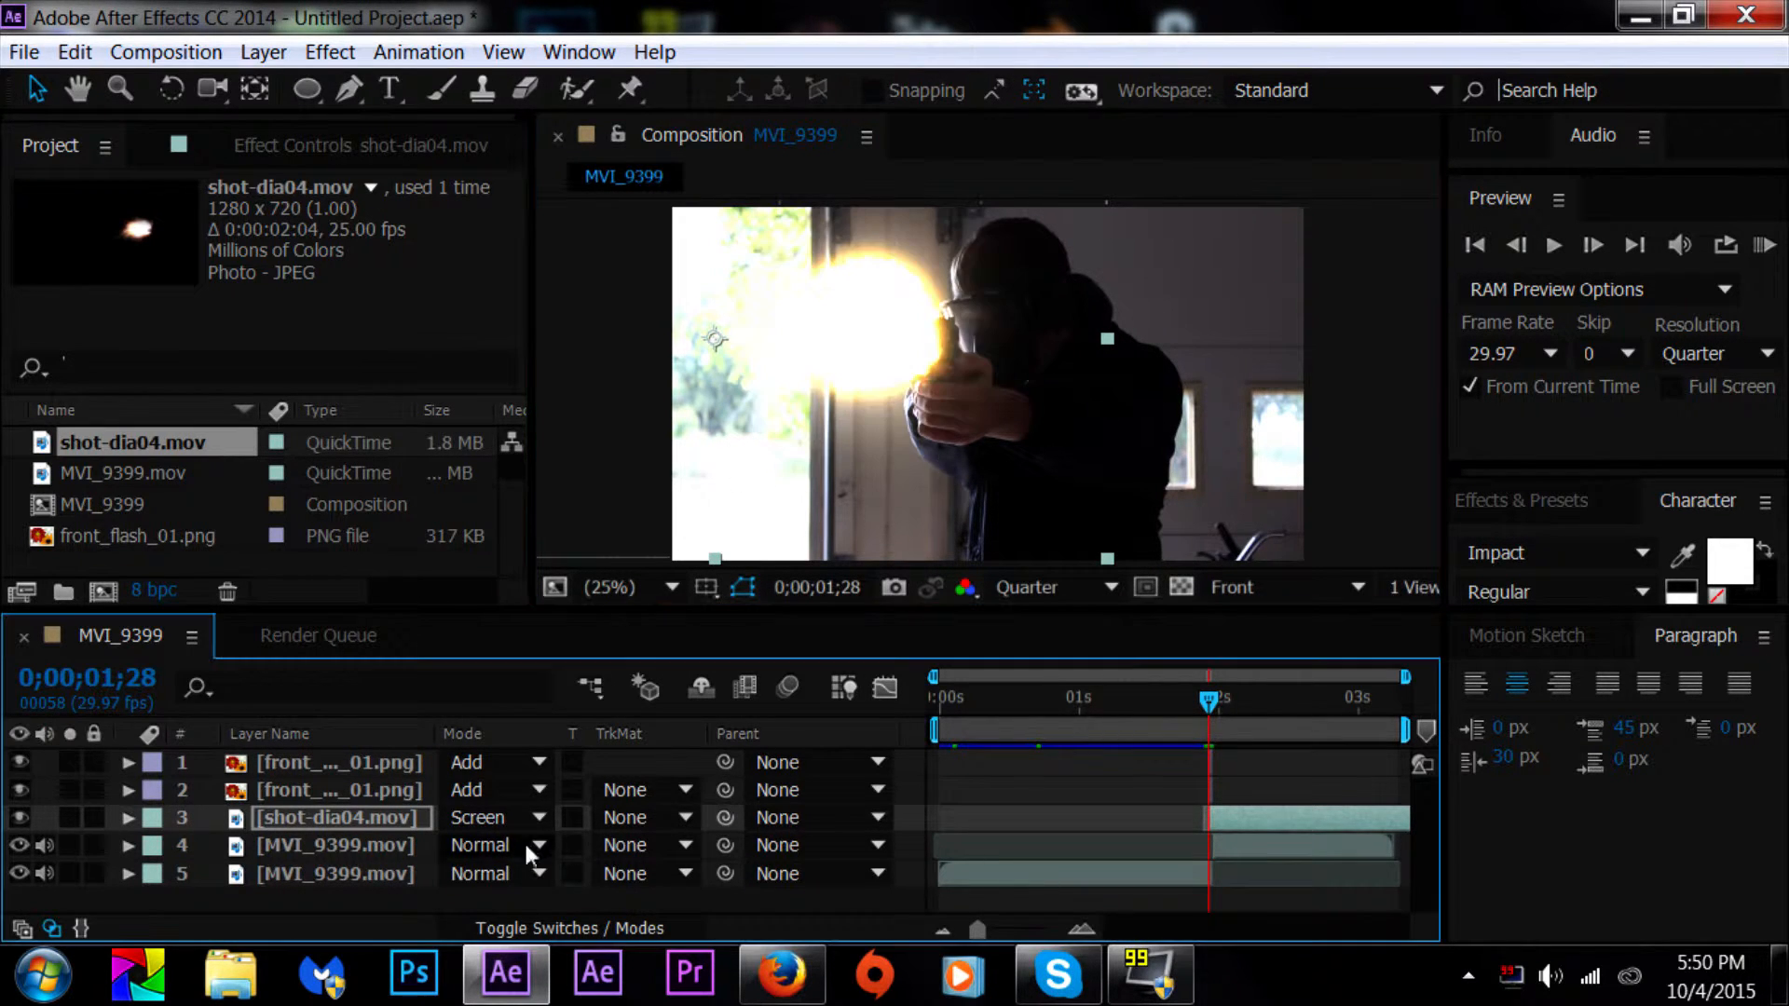
Step: Preview the composition from the start and scrub to the frame just before the gunshot, 0;00;01;27
left_click(751, 897)
key("Home")
key("KP_0")
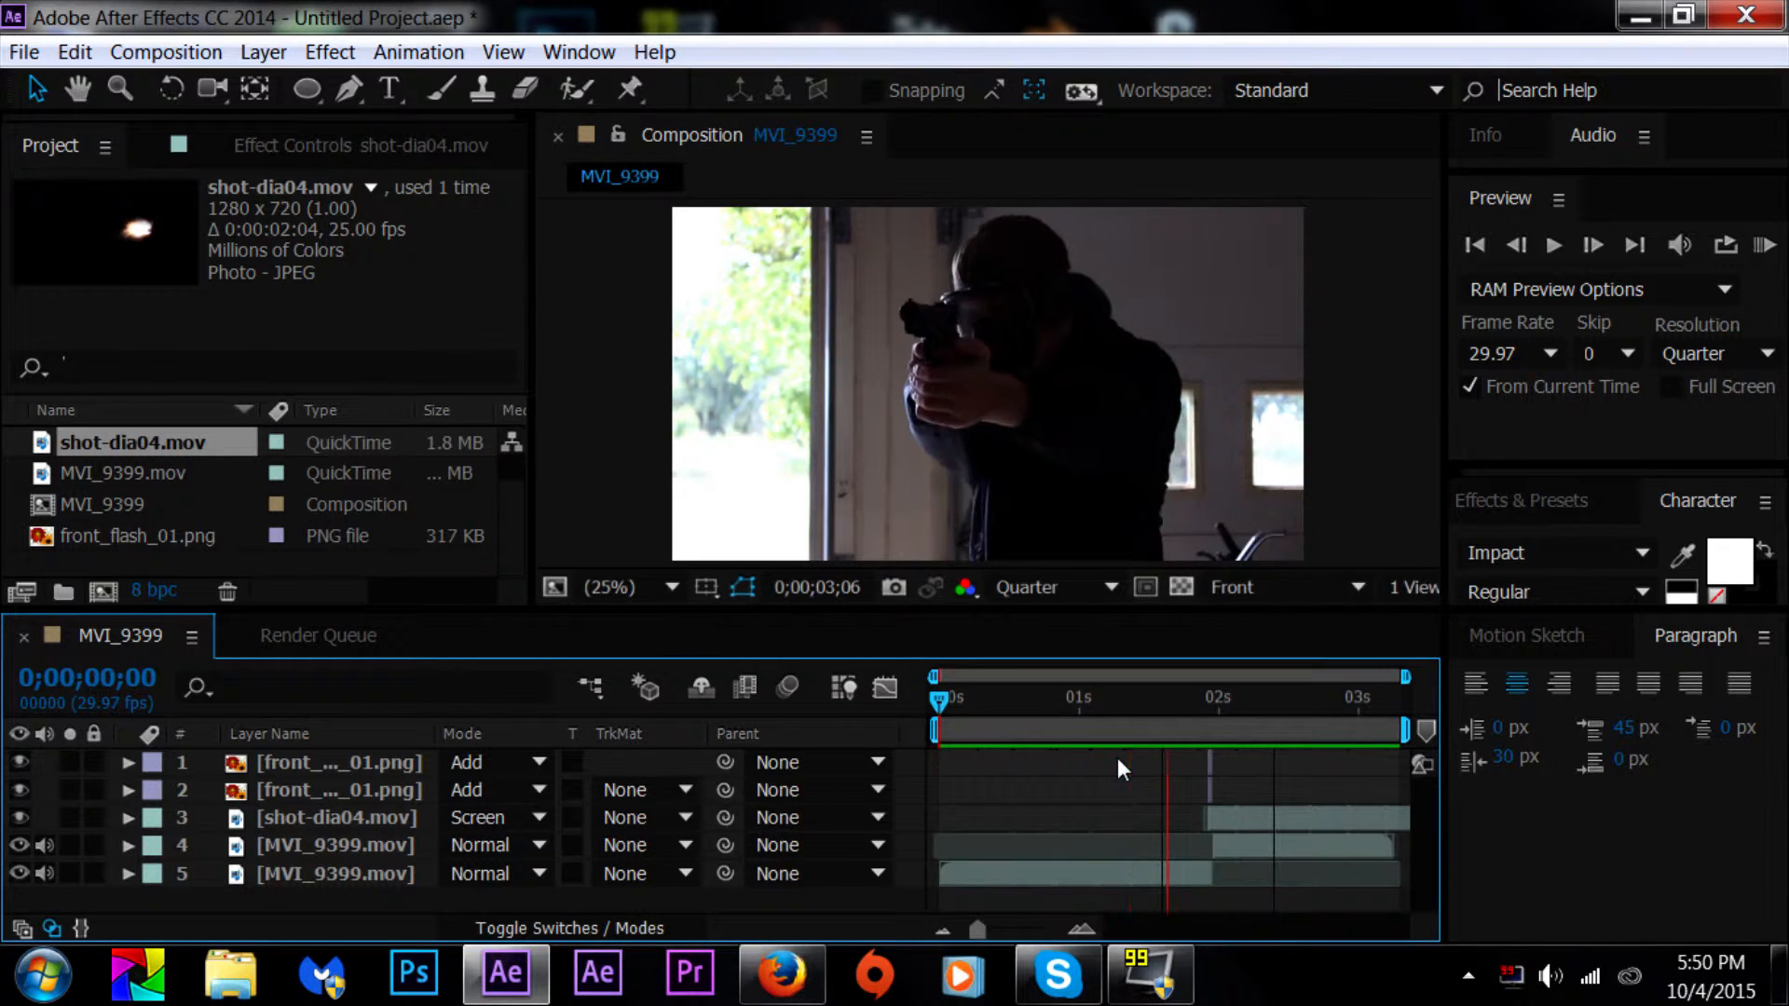
left_click_drag(1159, 717, 936, 704)
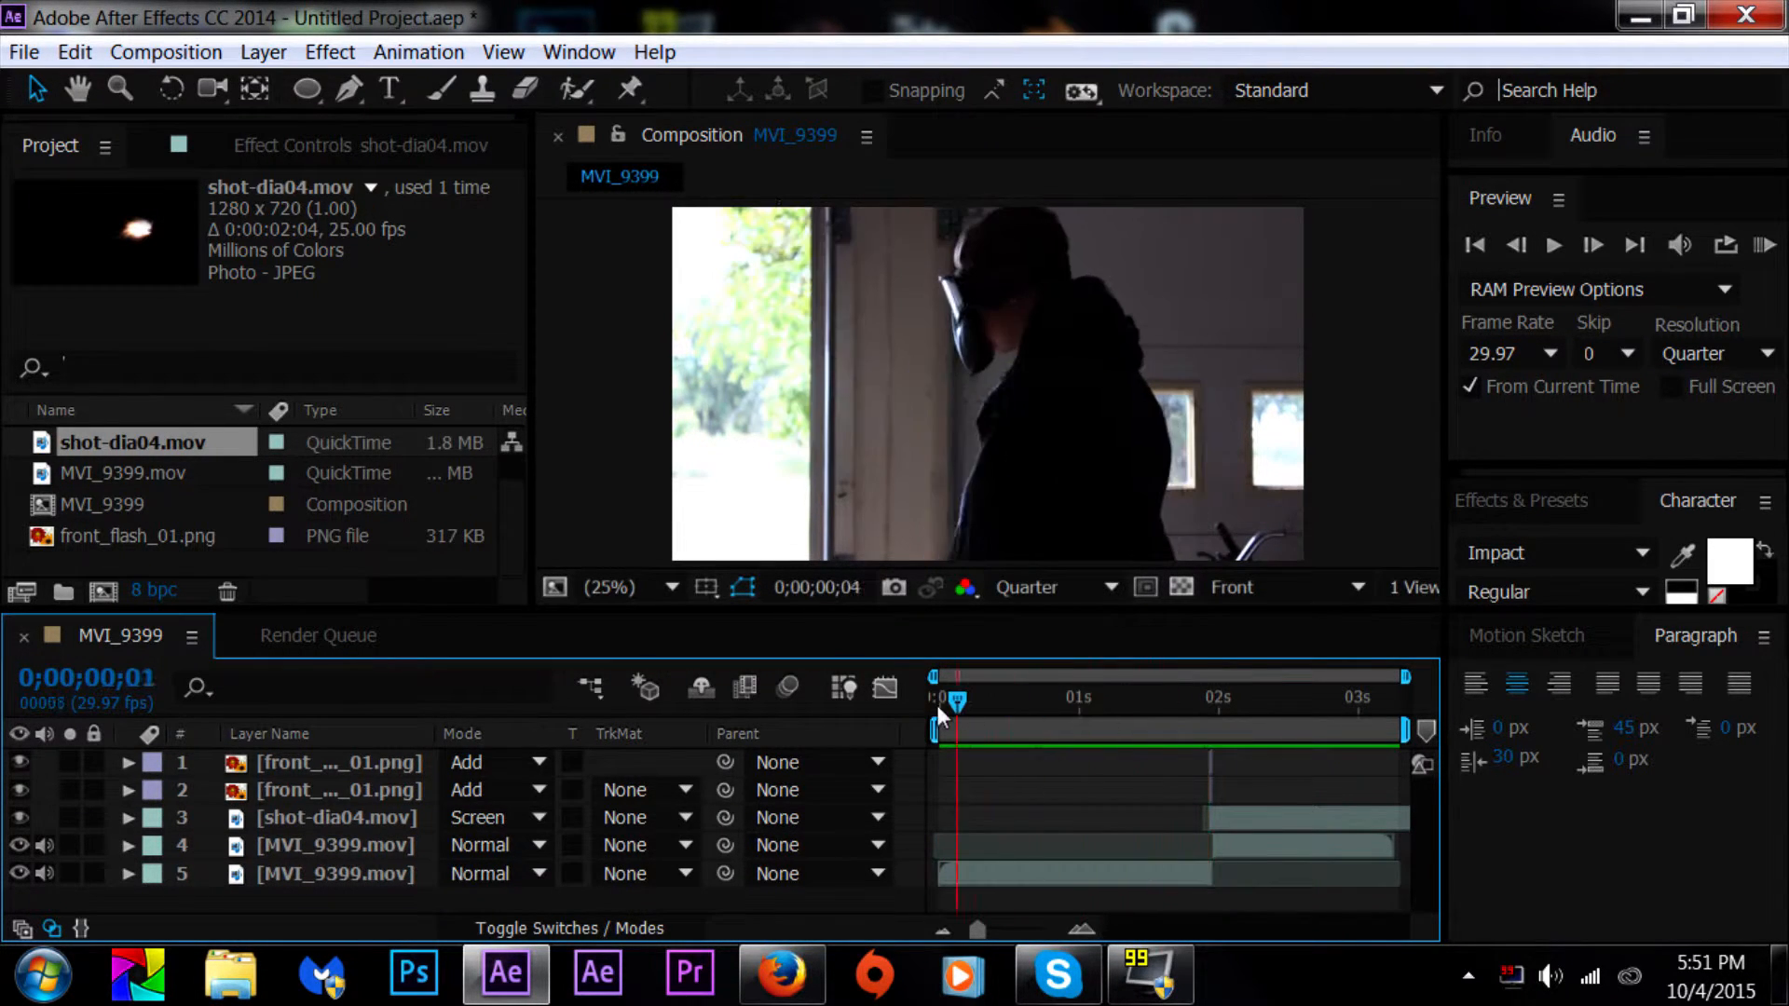
left_click_drag(1064, 693, 1203, 715)
Step: Pre-compose the two MVI_9399.mov layers into a composition named Footage, moving all attributes into it
left_click(1194, 866)
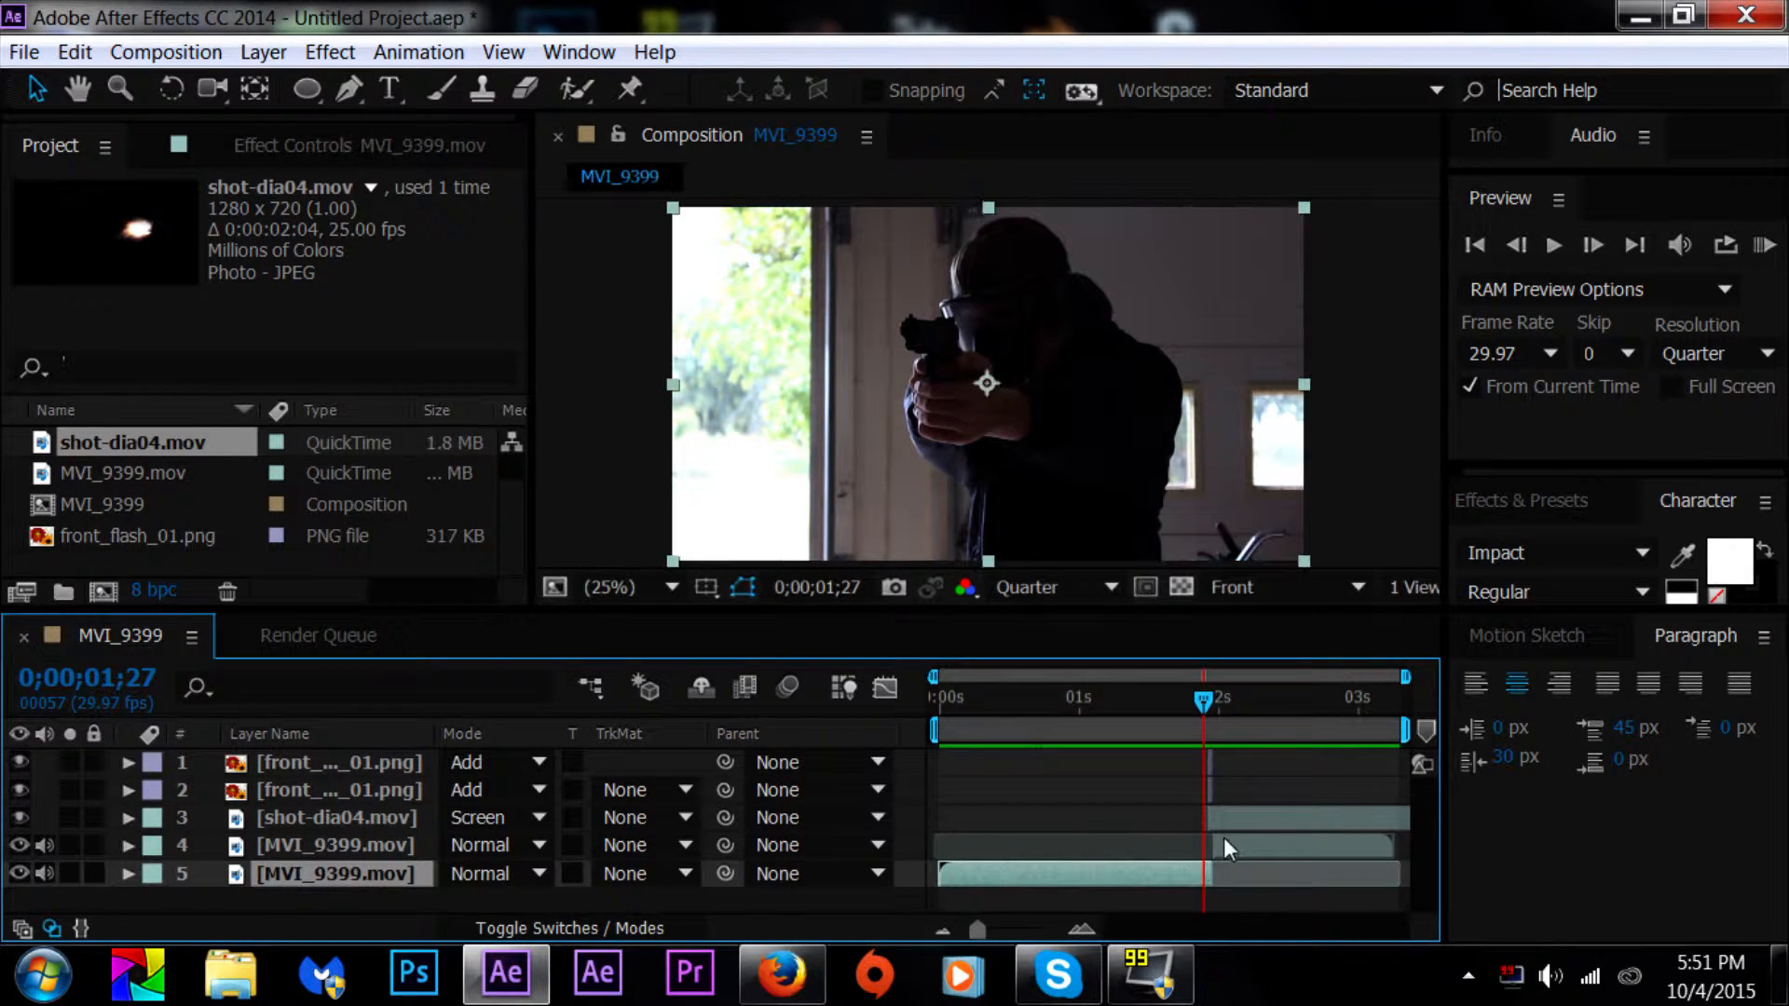
left_click(1228, 844, "shift")
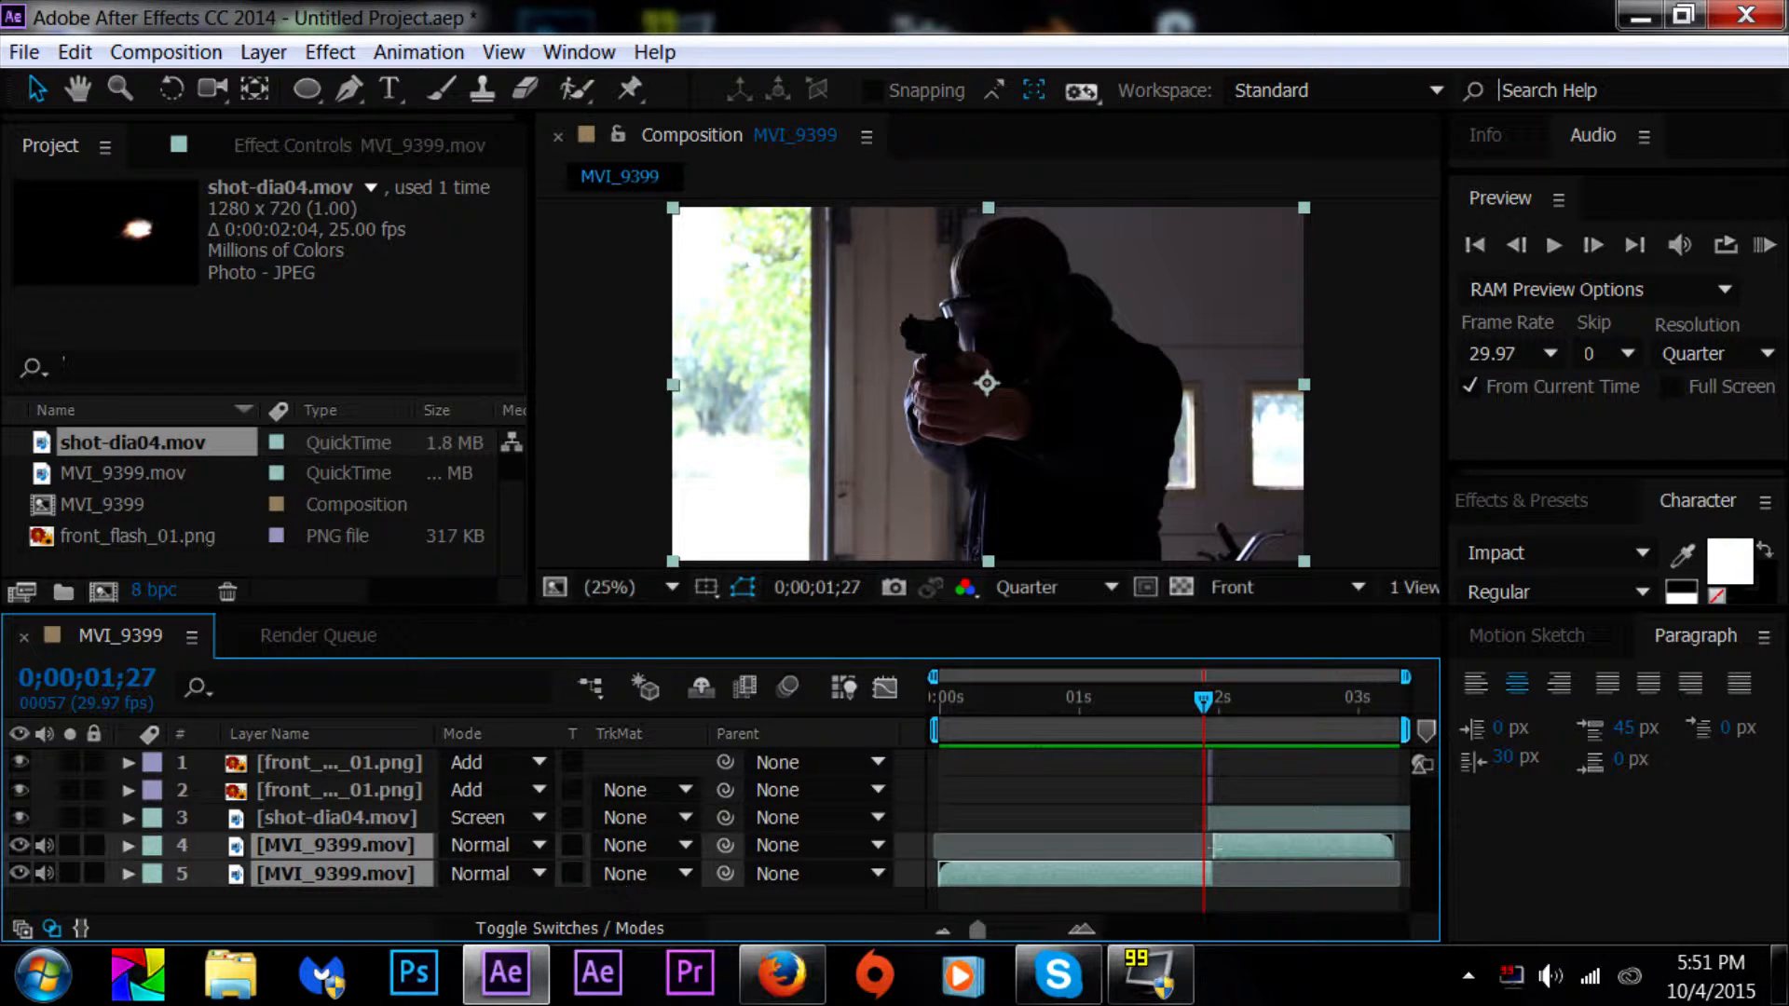
right_click(351, 874)
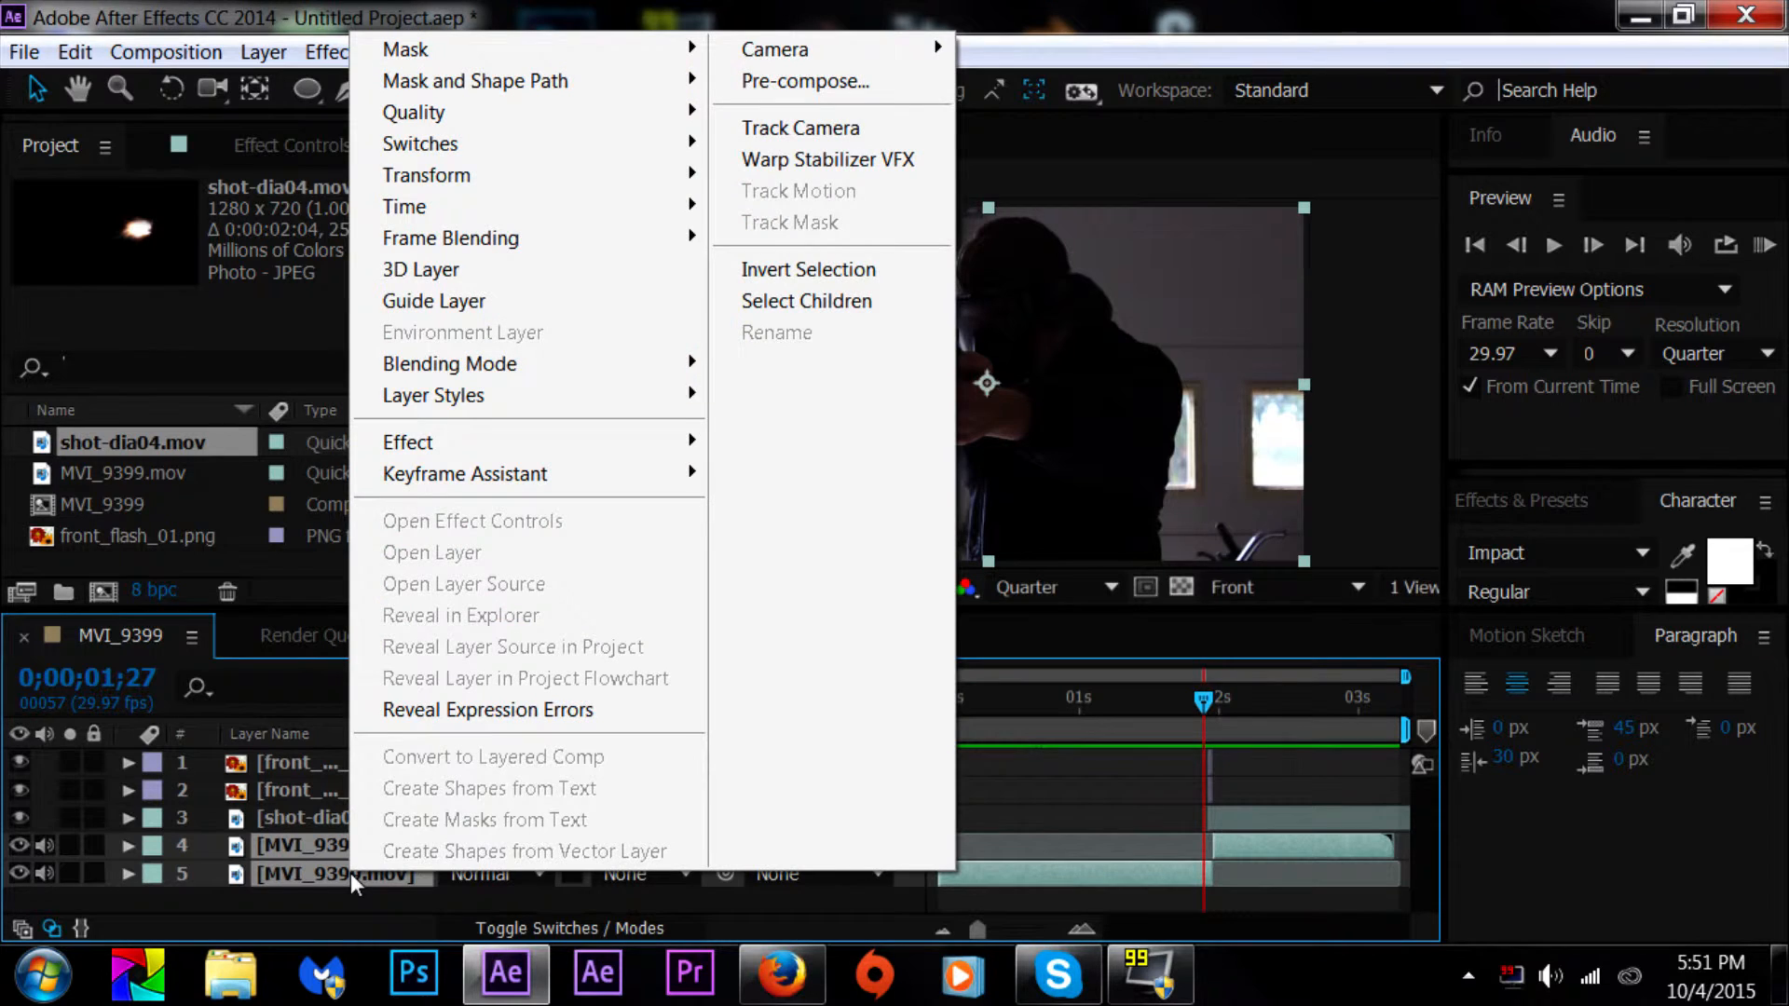
left_click(784, 82)
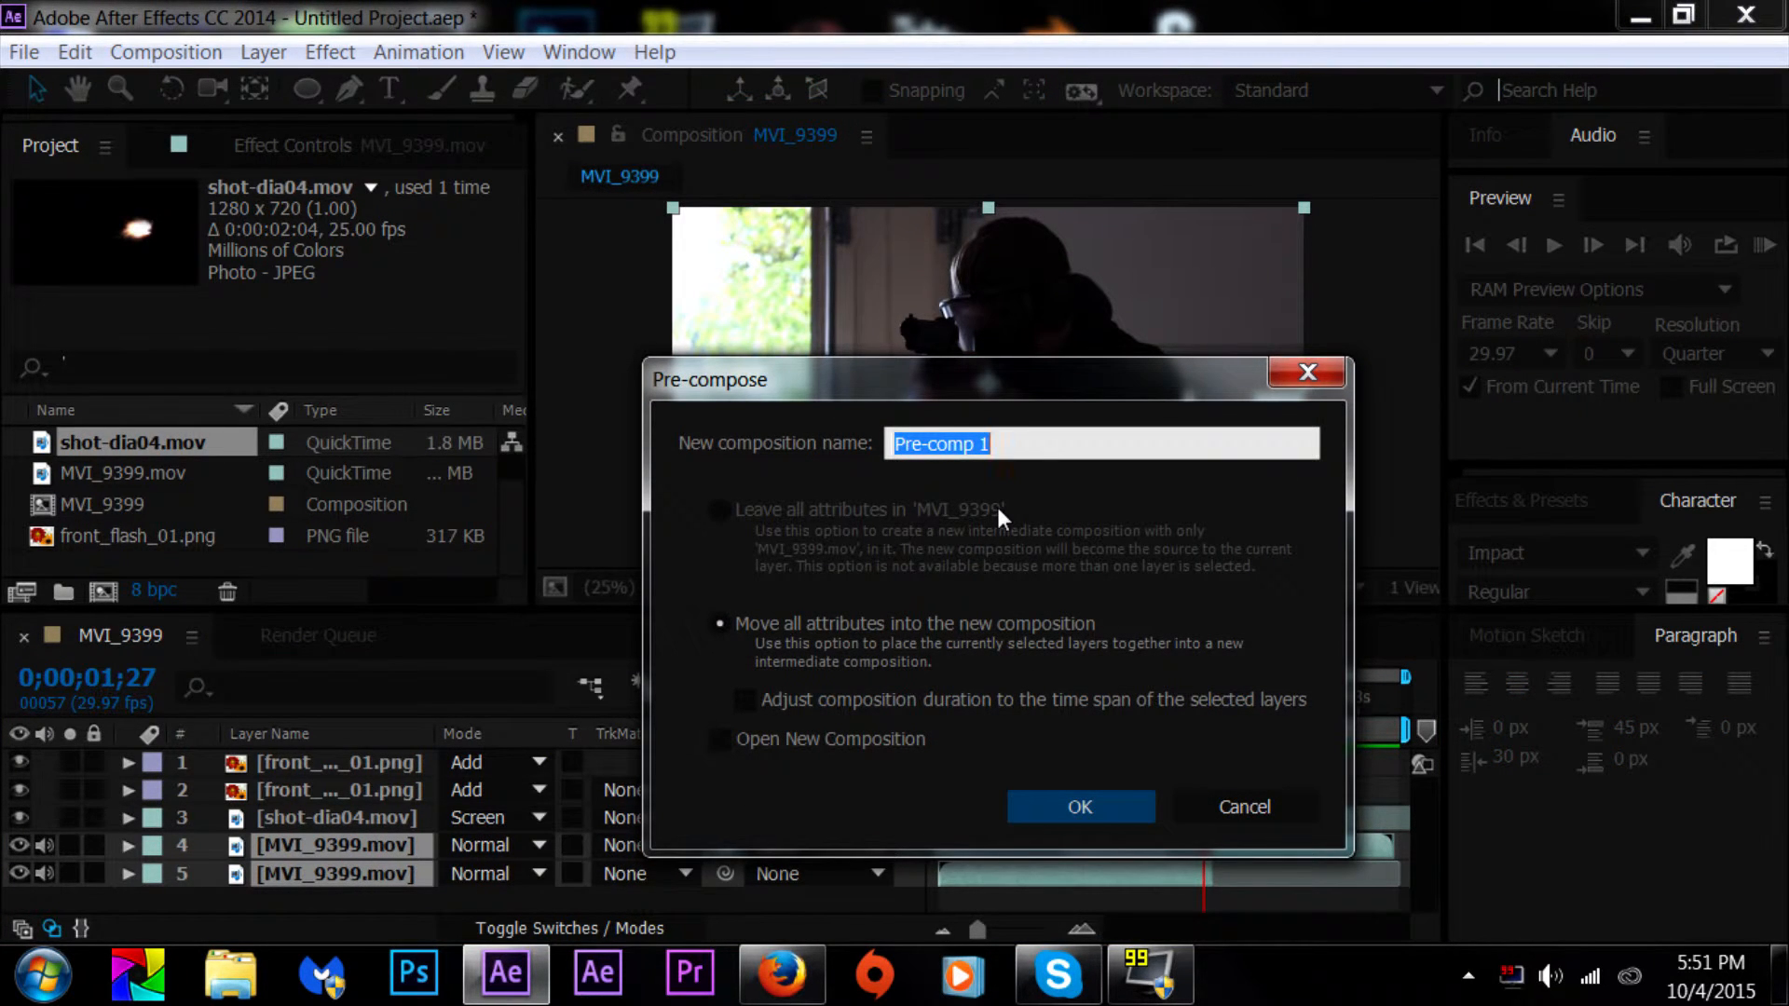
type("Footage")
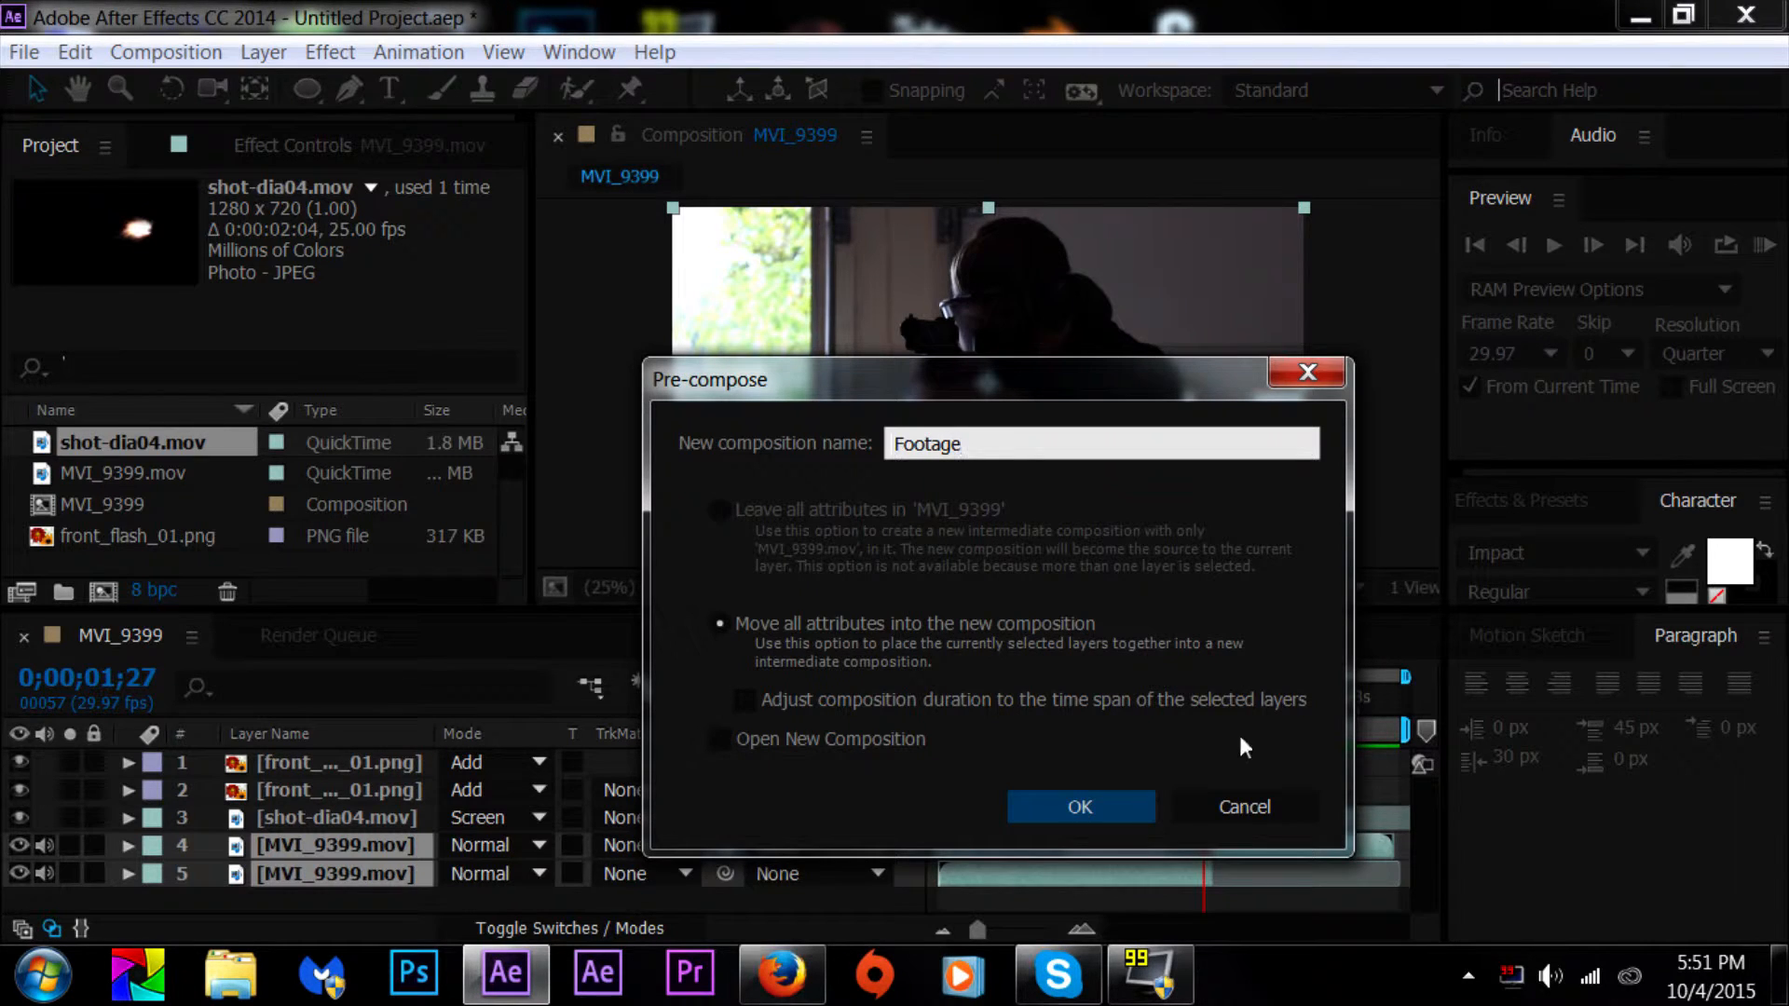
left_click(1067, 803)
Step: Duplicate the Footage layer with the playhead on the gunshot frame 0;00;01;28
left_click(1243, 888)
left_click(1226, 848)
key("Page_Down")
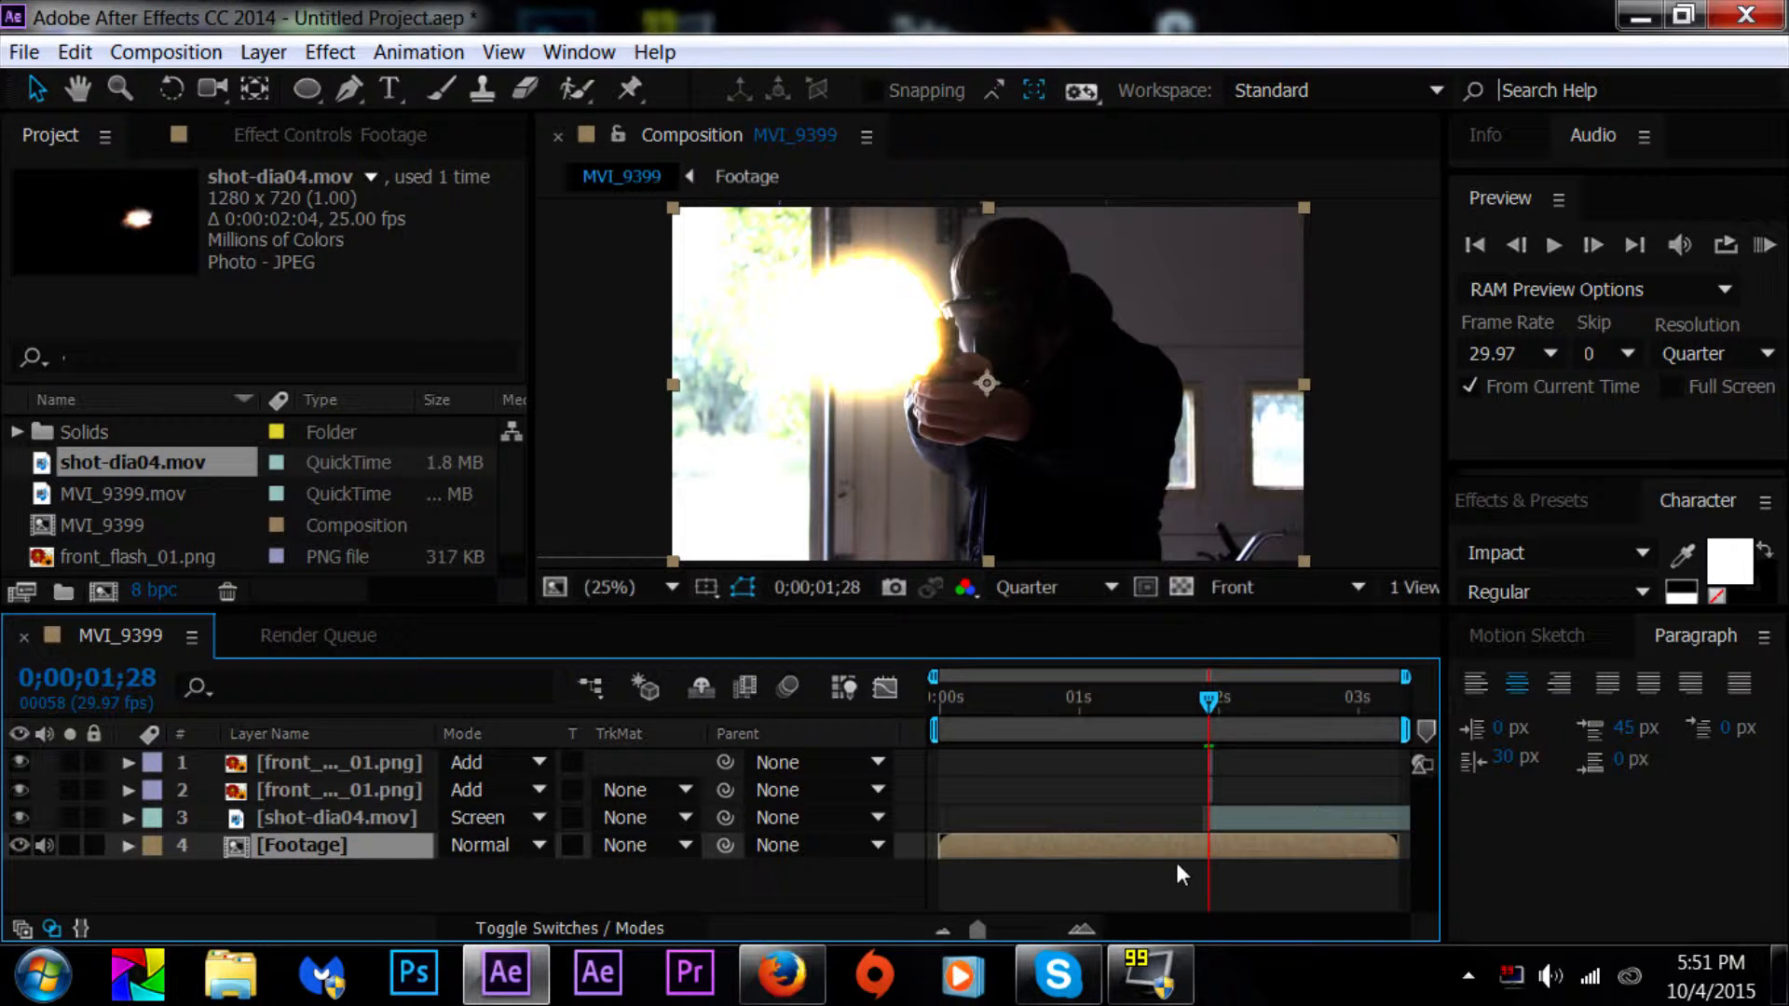
key("ctrl+d")
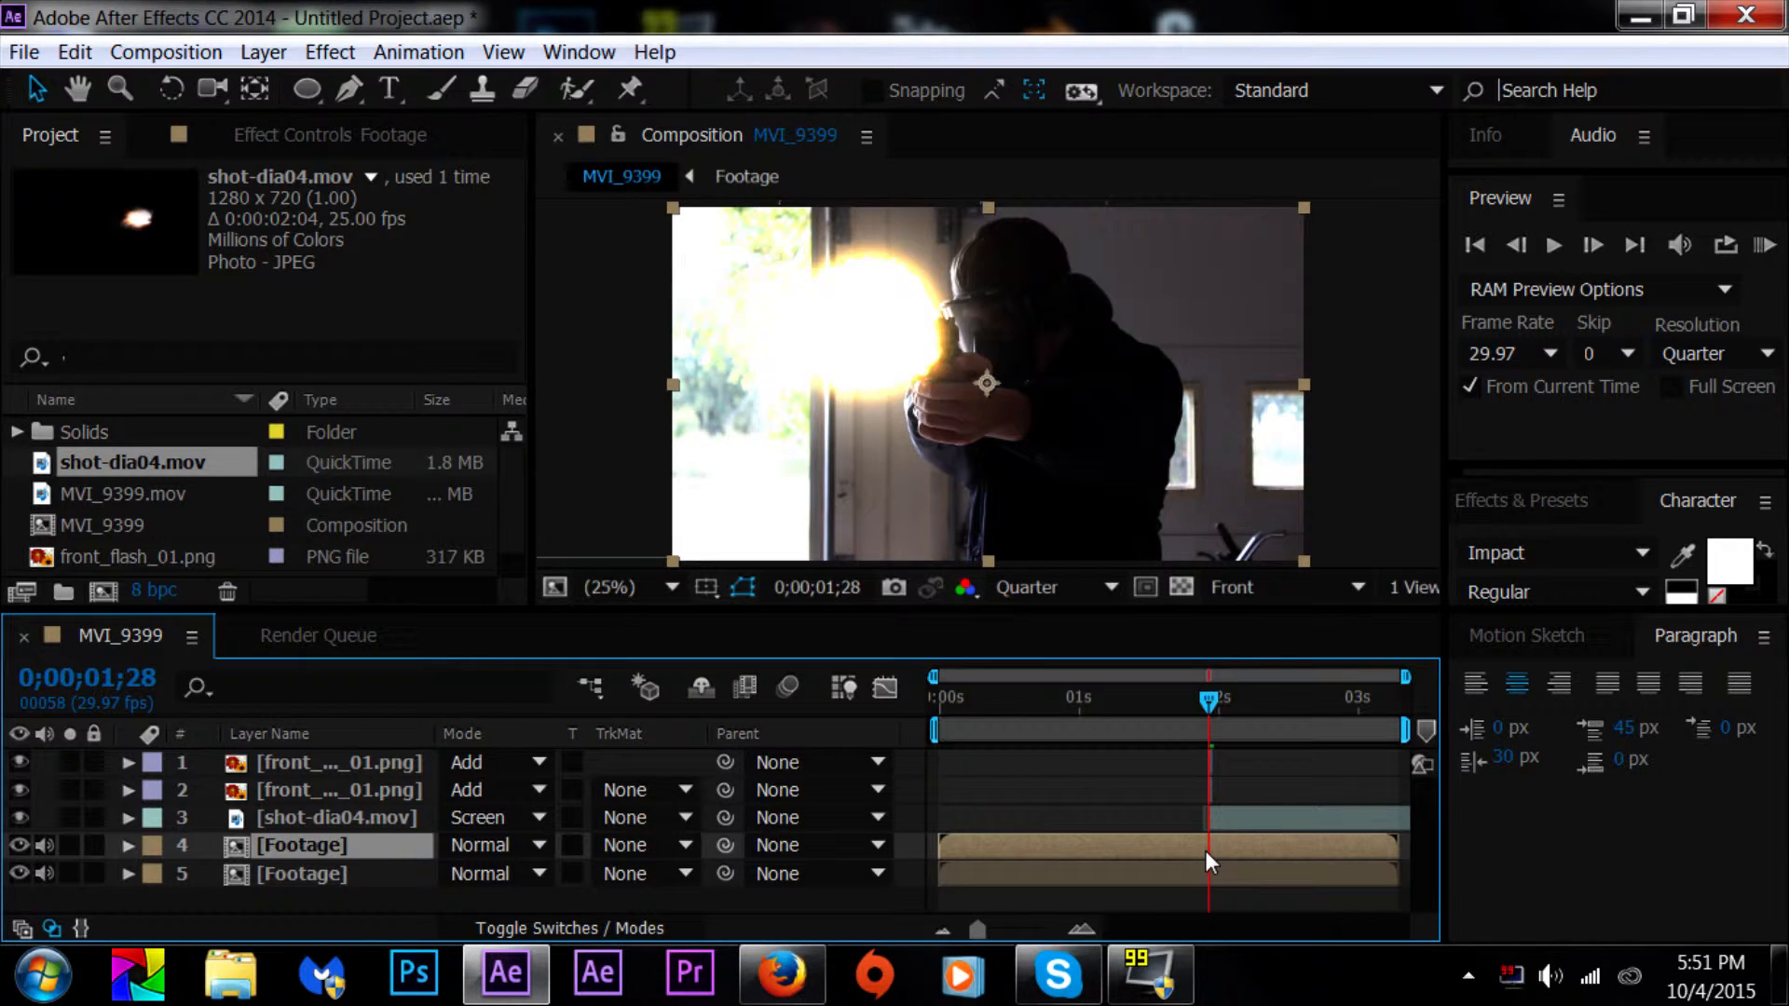
Step: Trim the upper Footage layer to run only from 0;00;01;28 to 0;00;02;00 and return to the gunshot frame
key("alt+bracketleft")
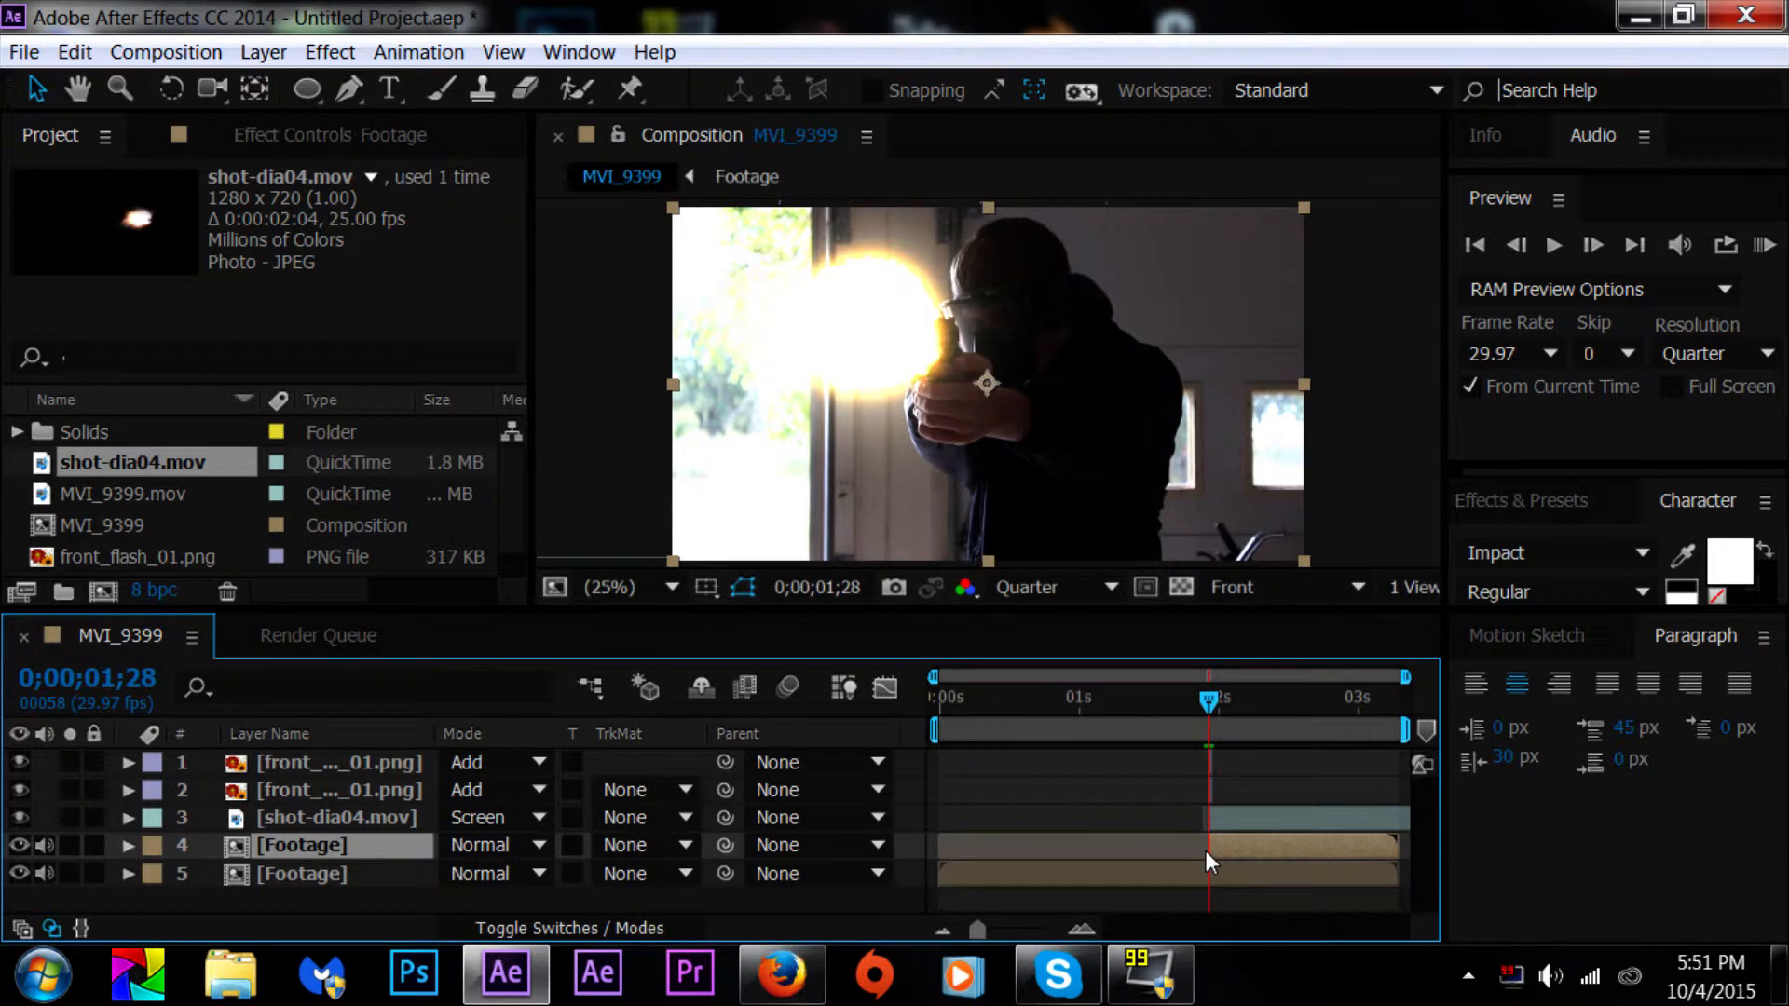
key("Page_Down")
key("Page_Down")
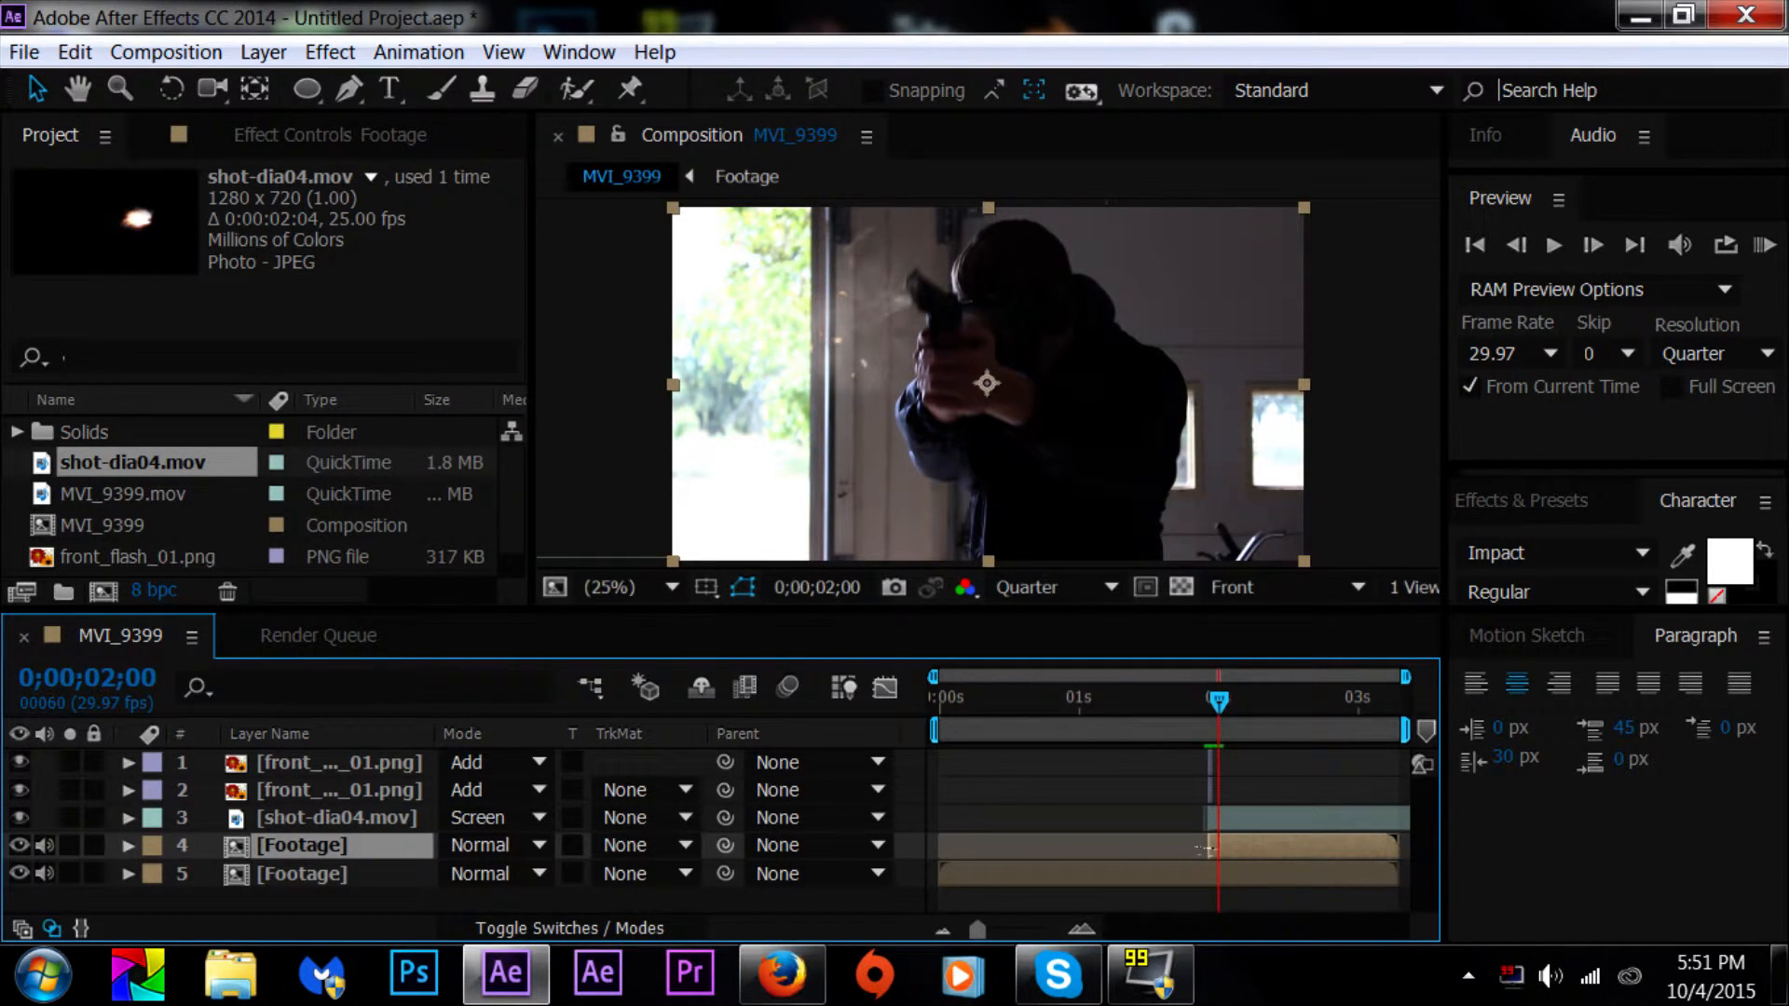
key("alt+]")
key("Page_Up")
key("Page_Up")
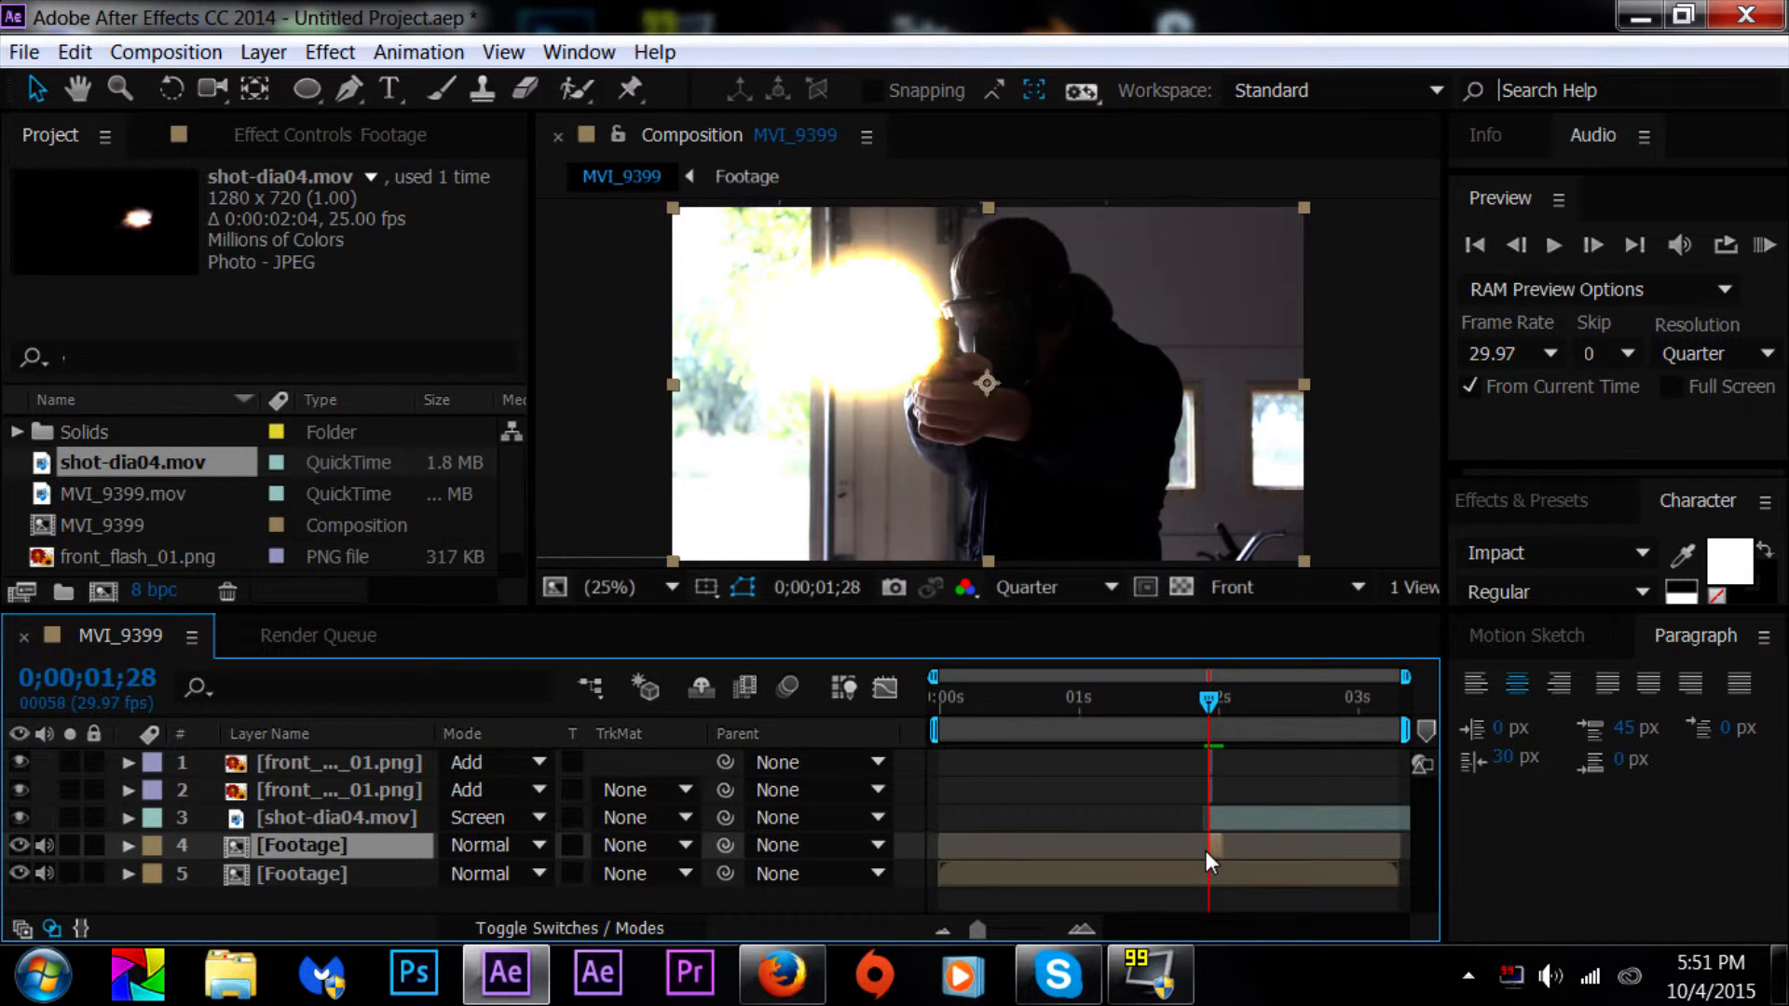
Step: Examine the trimmed Footage section frame by frame between 0;00;01;28 and 0;00;02;00
key("Page_Down")
key("Page_Down")
key("Page_Up")
key("Page_Up")
key("Page_Down")
key("Page_Down")
key("Page_Up")
key("Page_Up")
Step: Set the trimmed Footage layer's blending mode to Add and apply the Stylize Glow effect to it
left_click(447, 843)
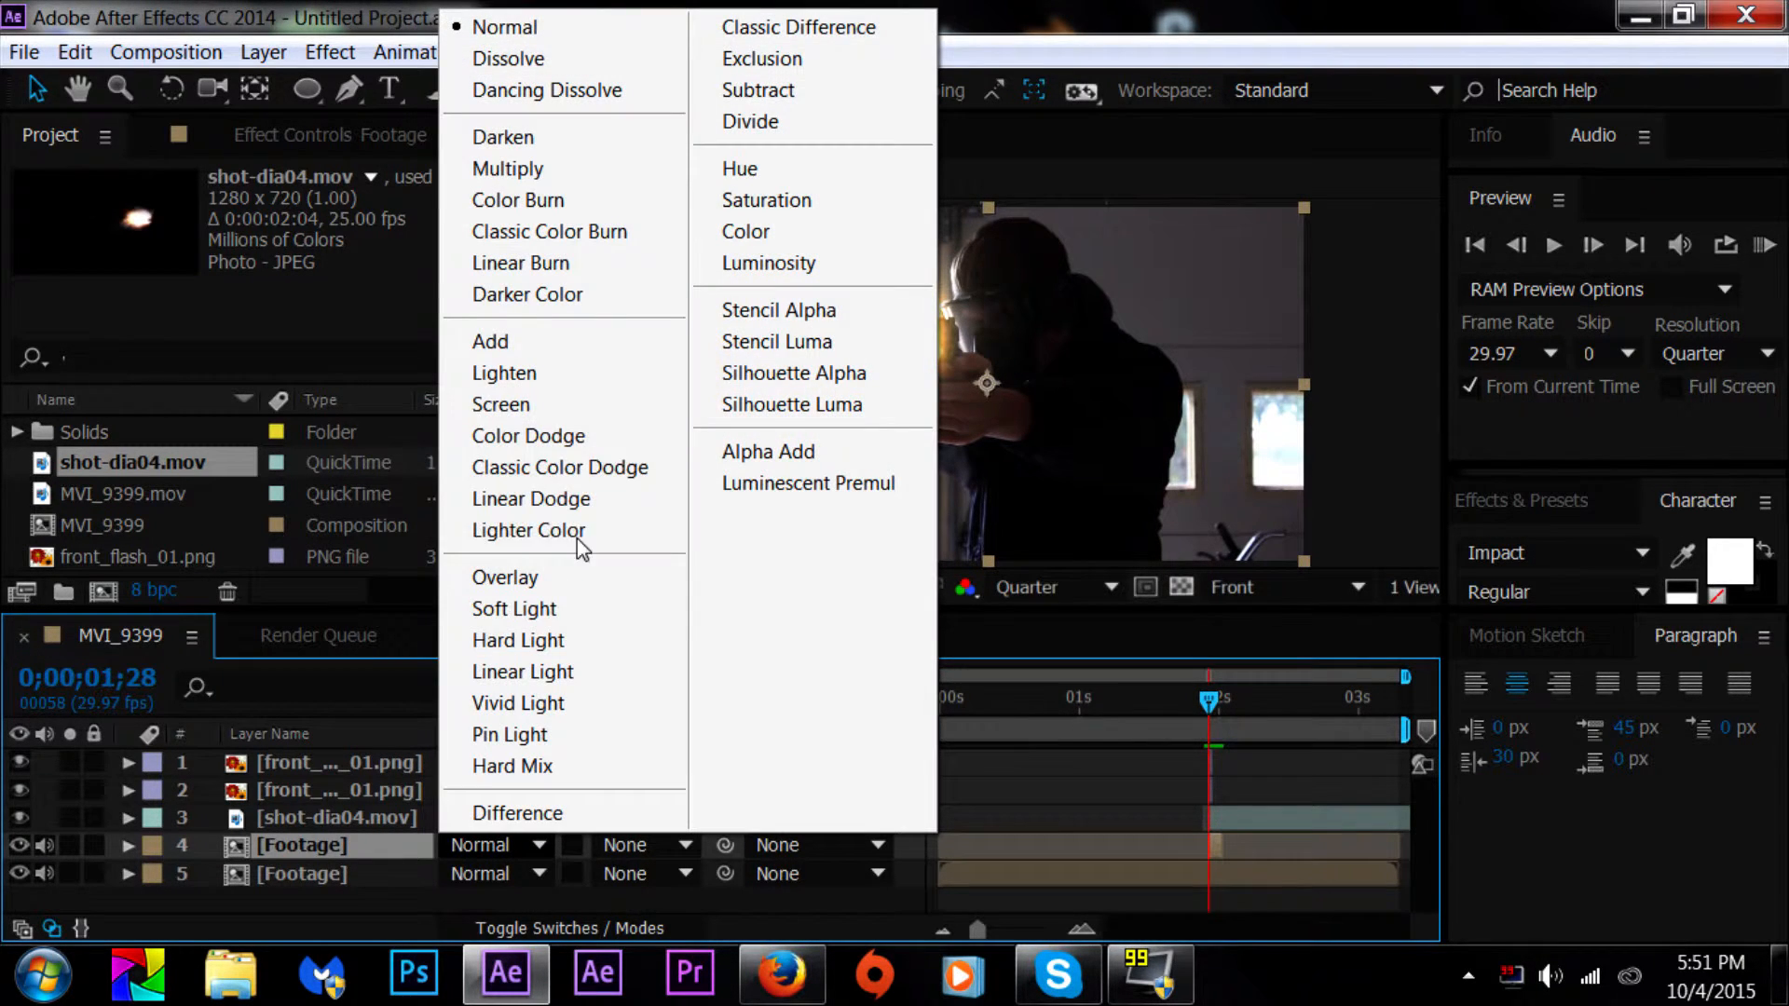
left_click(537, 332)
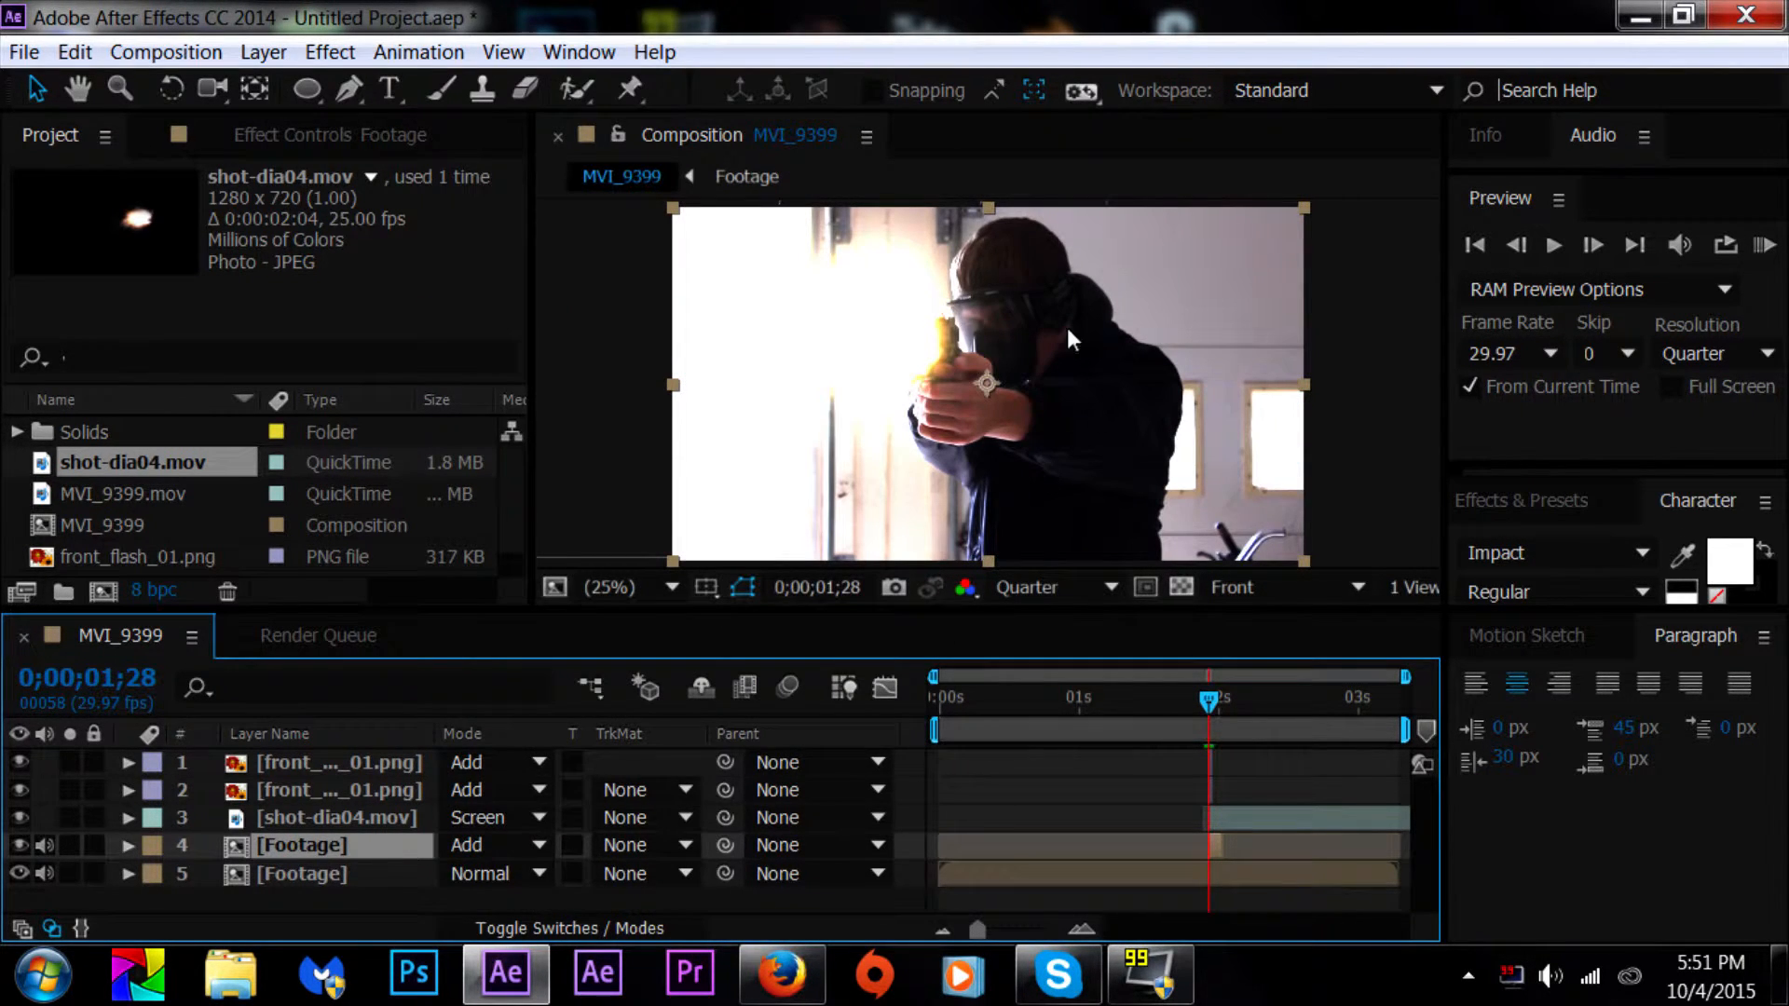
left_click(372, 53)
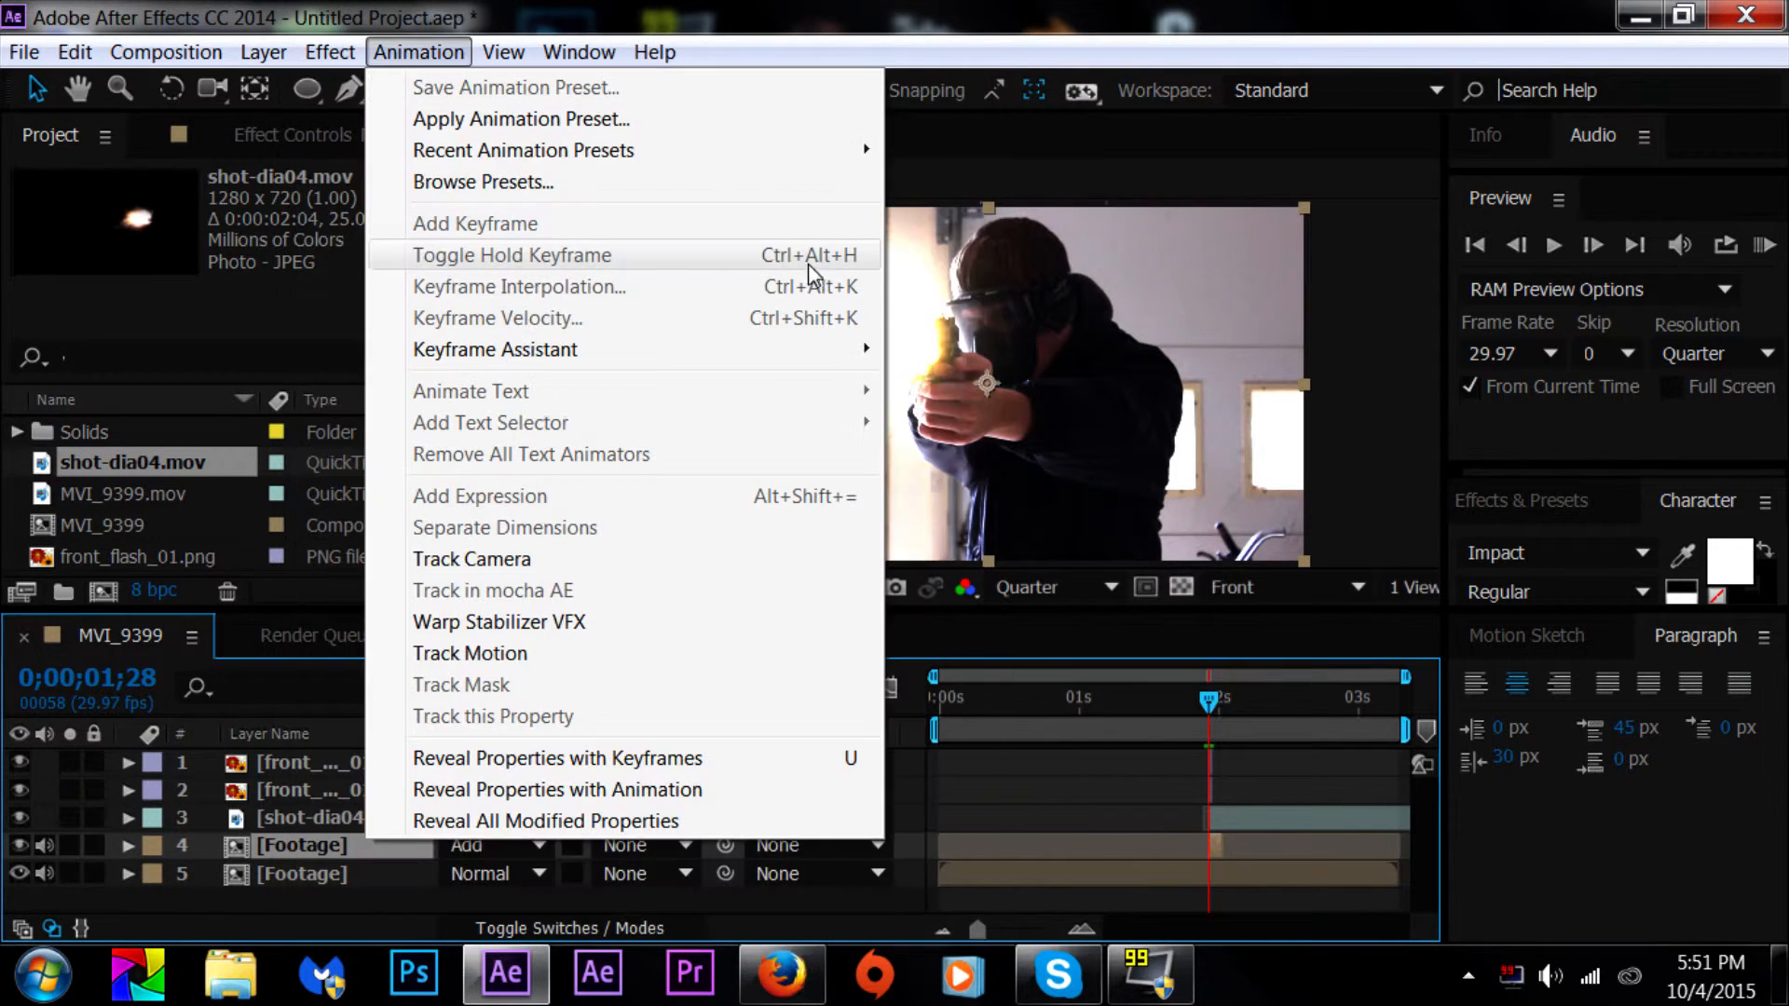
mouse_move(330, 53)
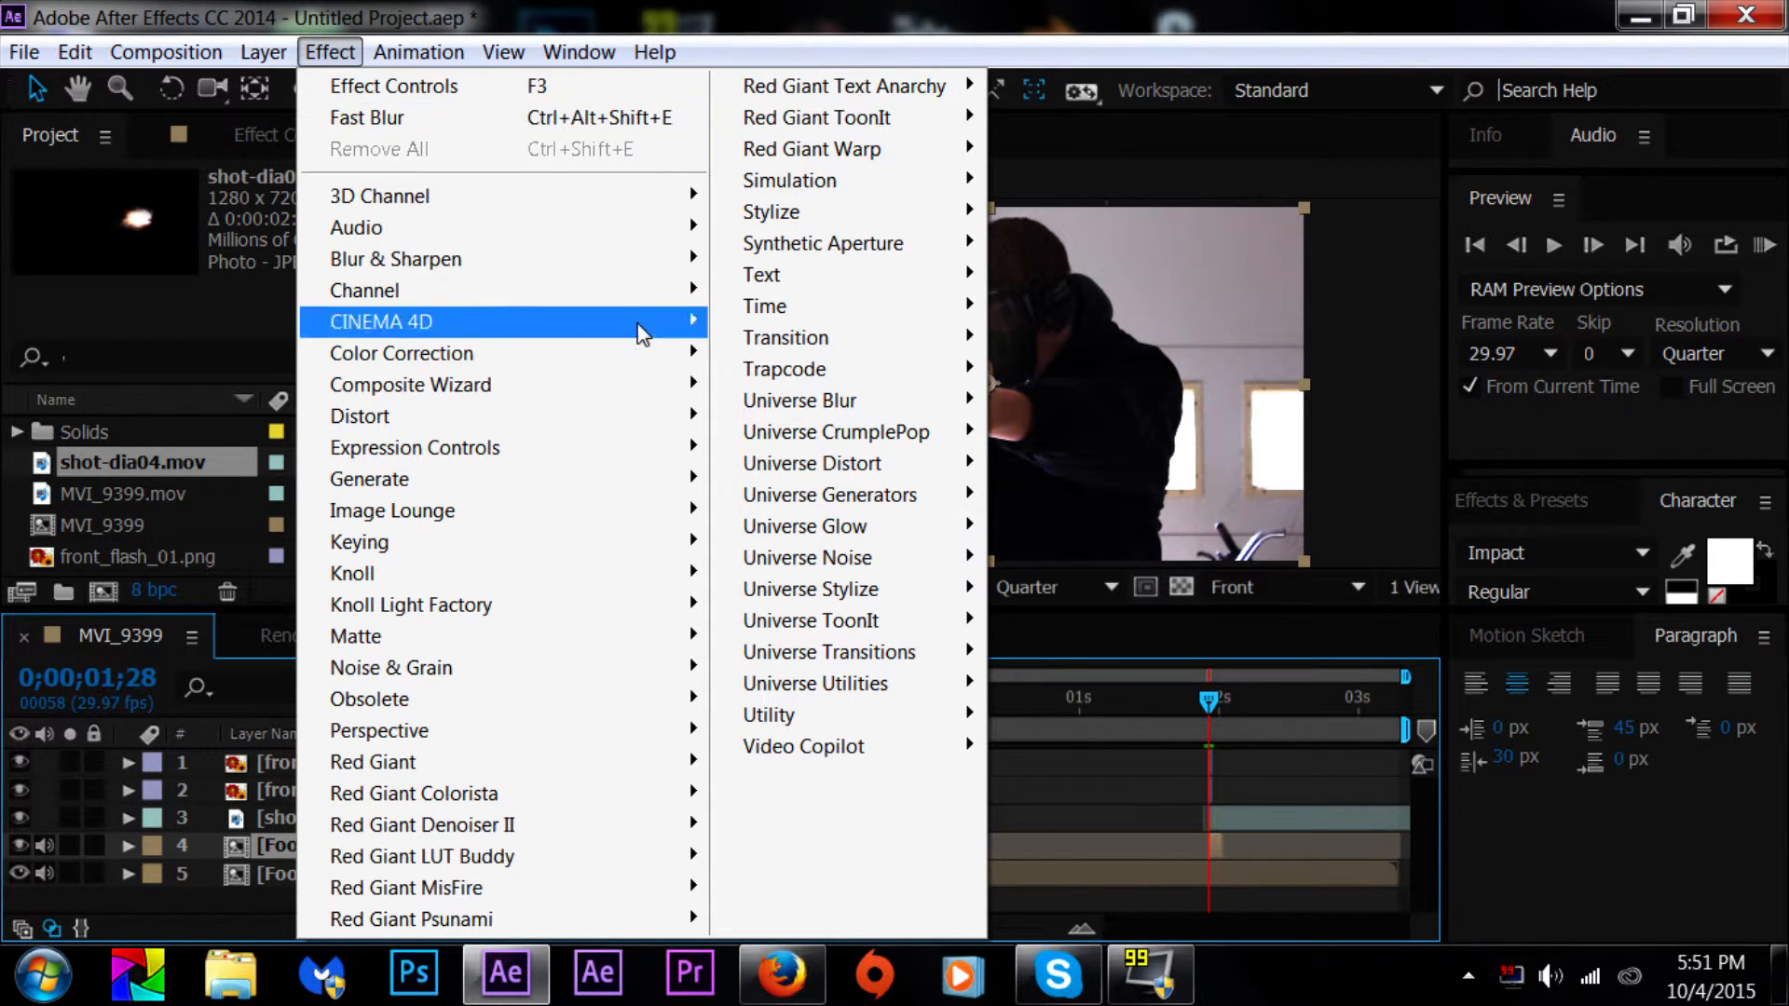
mouse_move(820, 212)
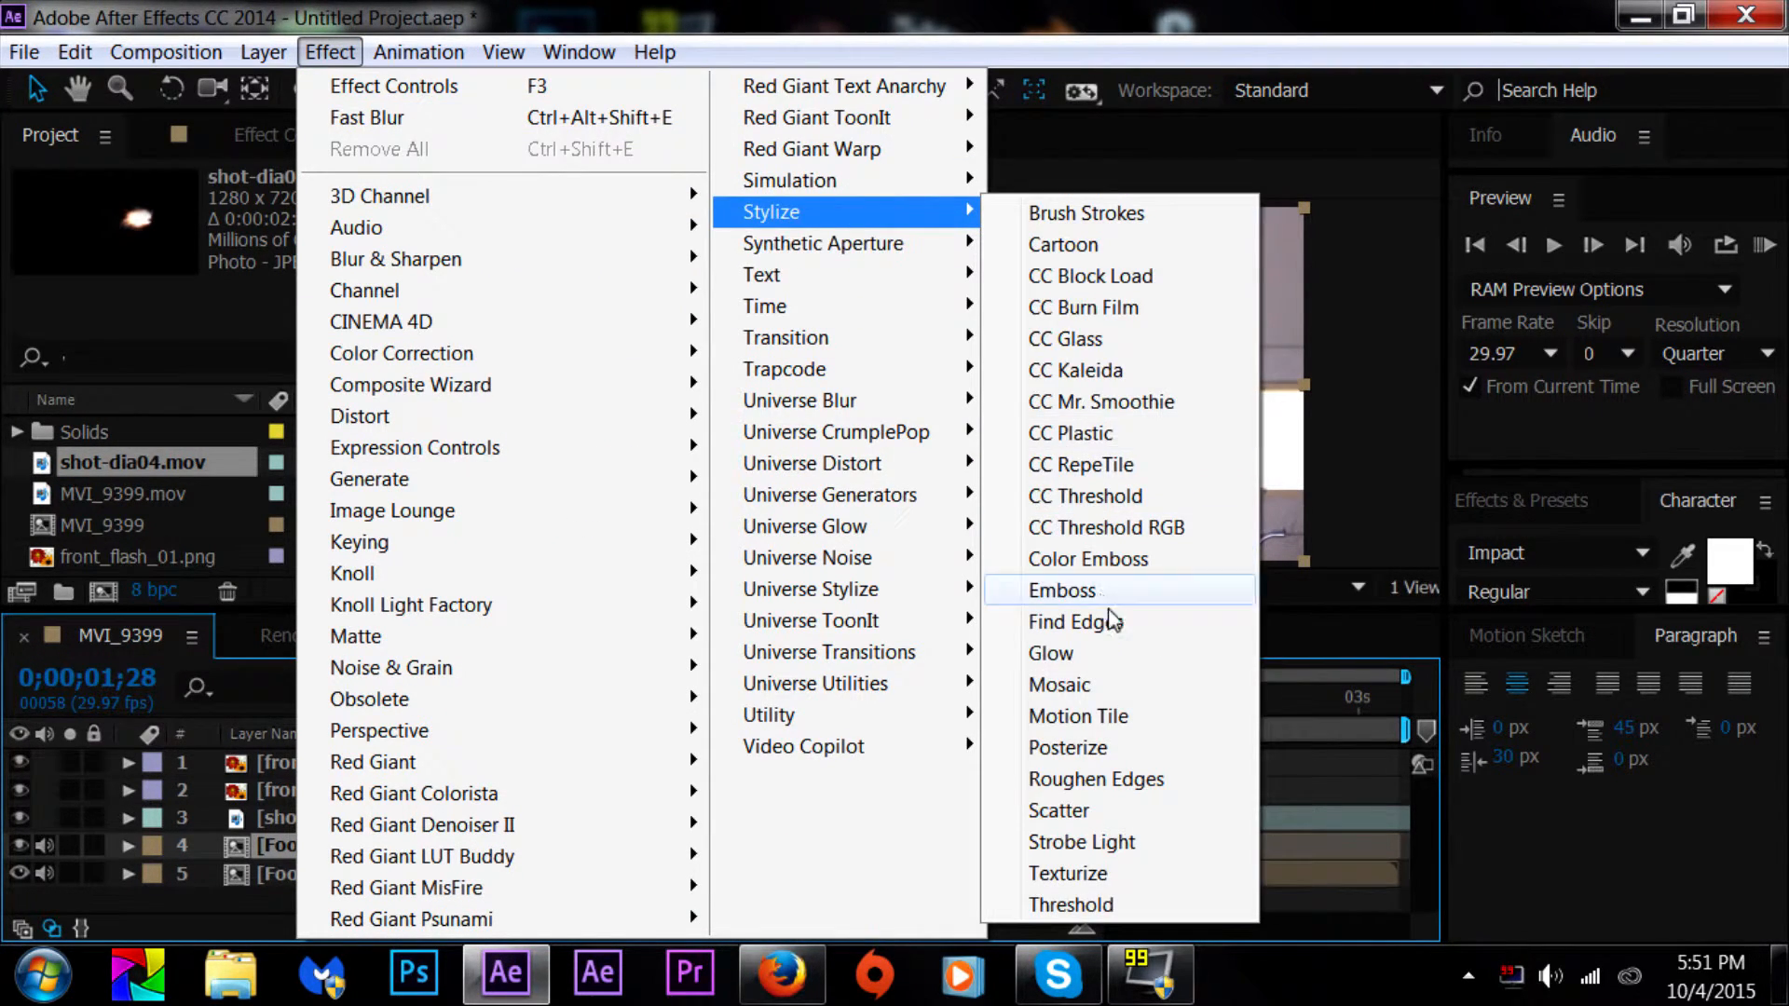
left_click(1117, 651)
Step: Change the Glow Colors to A & B Colors and pick a fully saturated orange for Color A
scroll(326, 373, "down", 3)
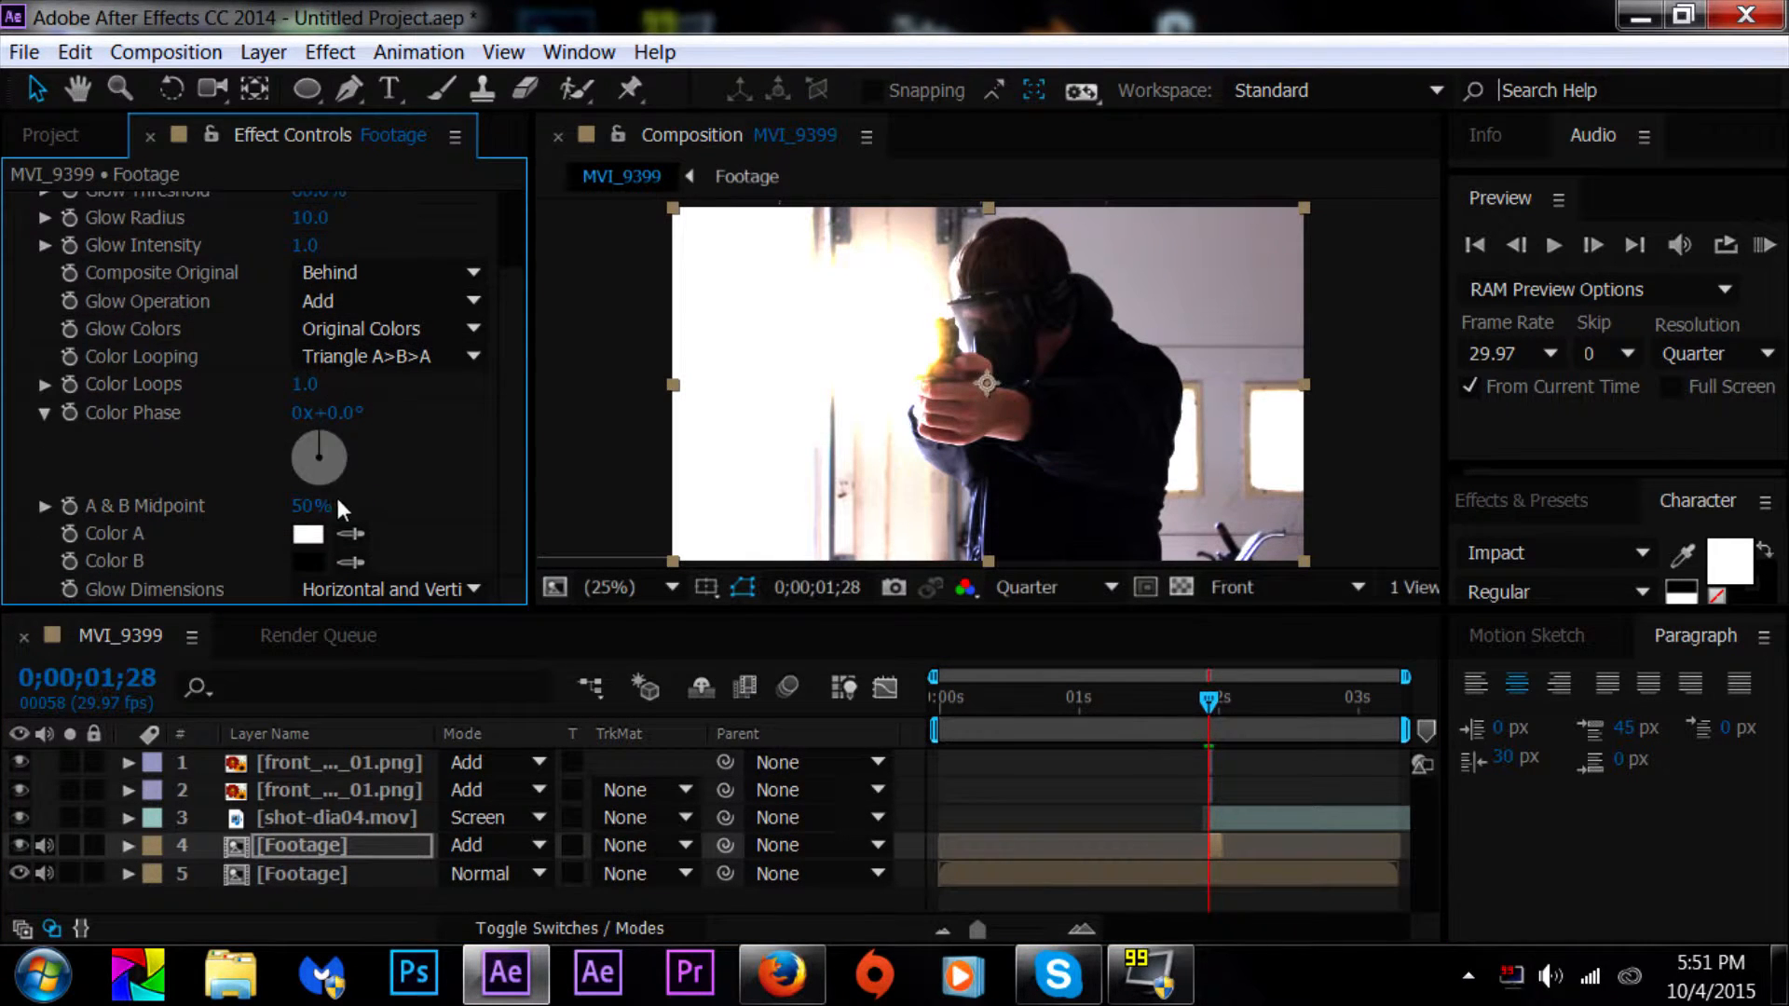
left_click(332, 330)
left_click(345, 386)
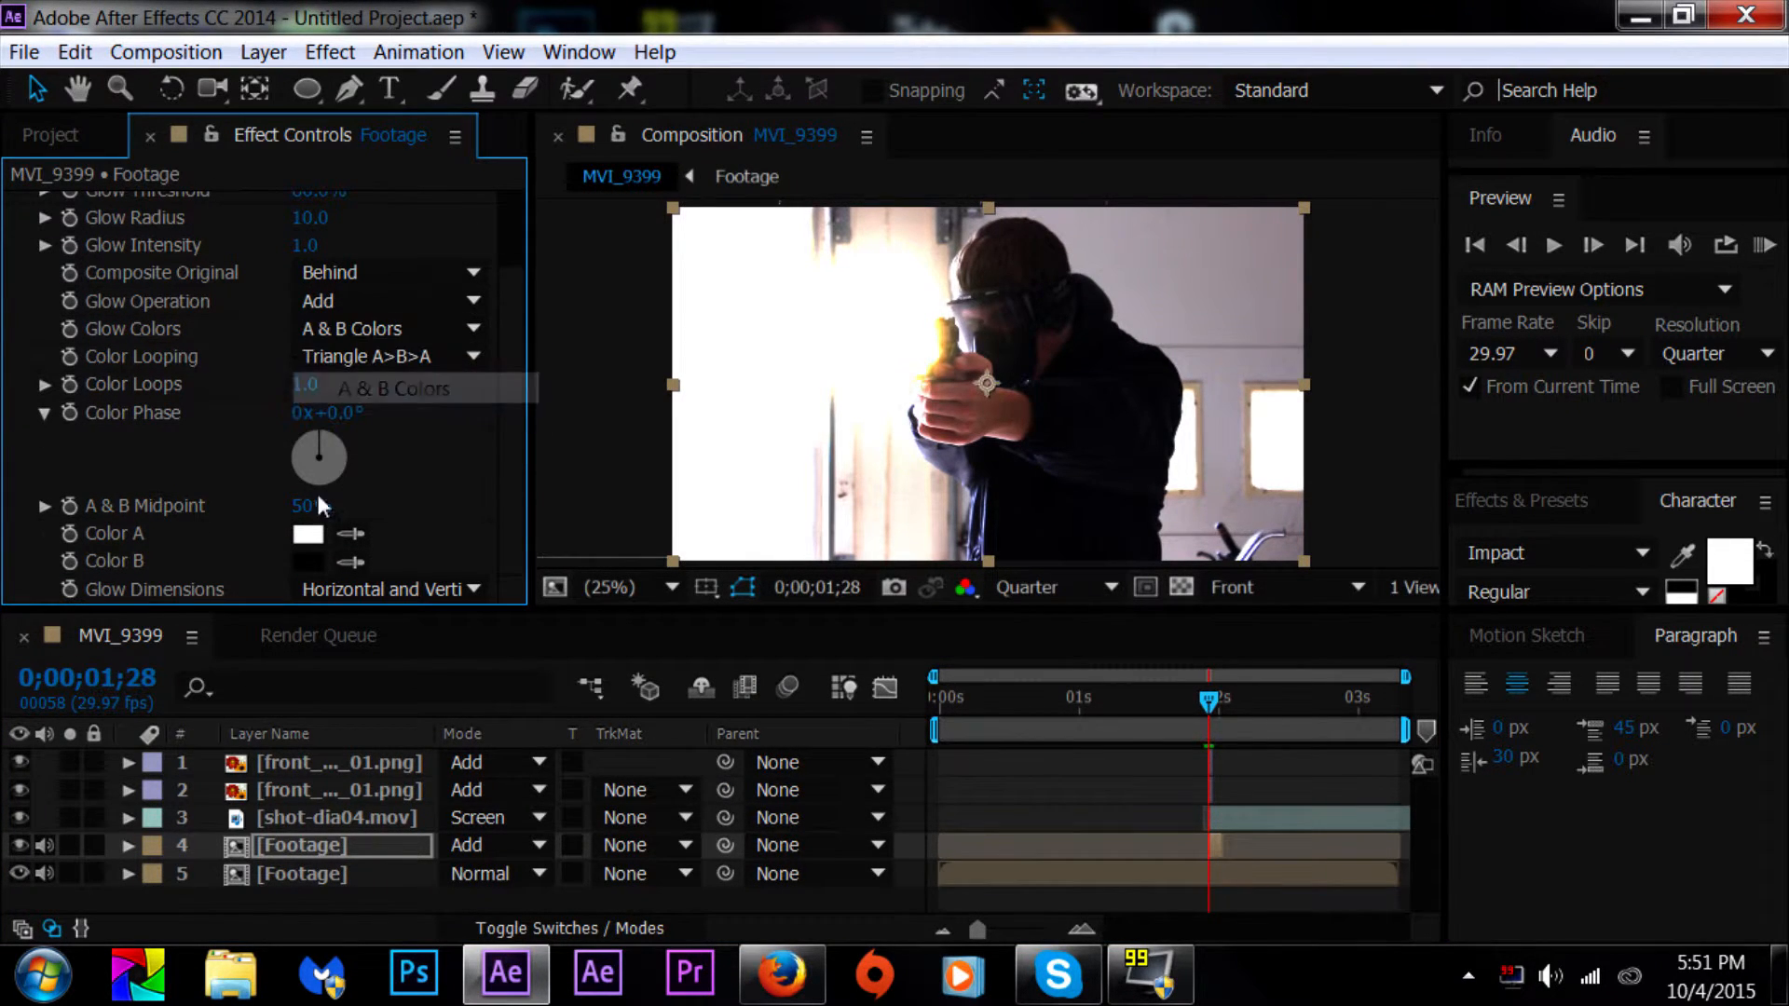
left_click(307, 533)
mouse_move(1482, 863)
left_mouse_down()
mouse_move(1483, 908)
mouse_move(1482, 861)
left_mouse_up()
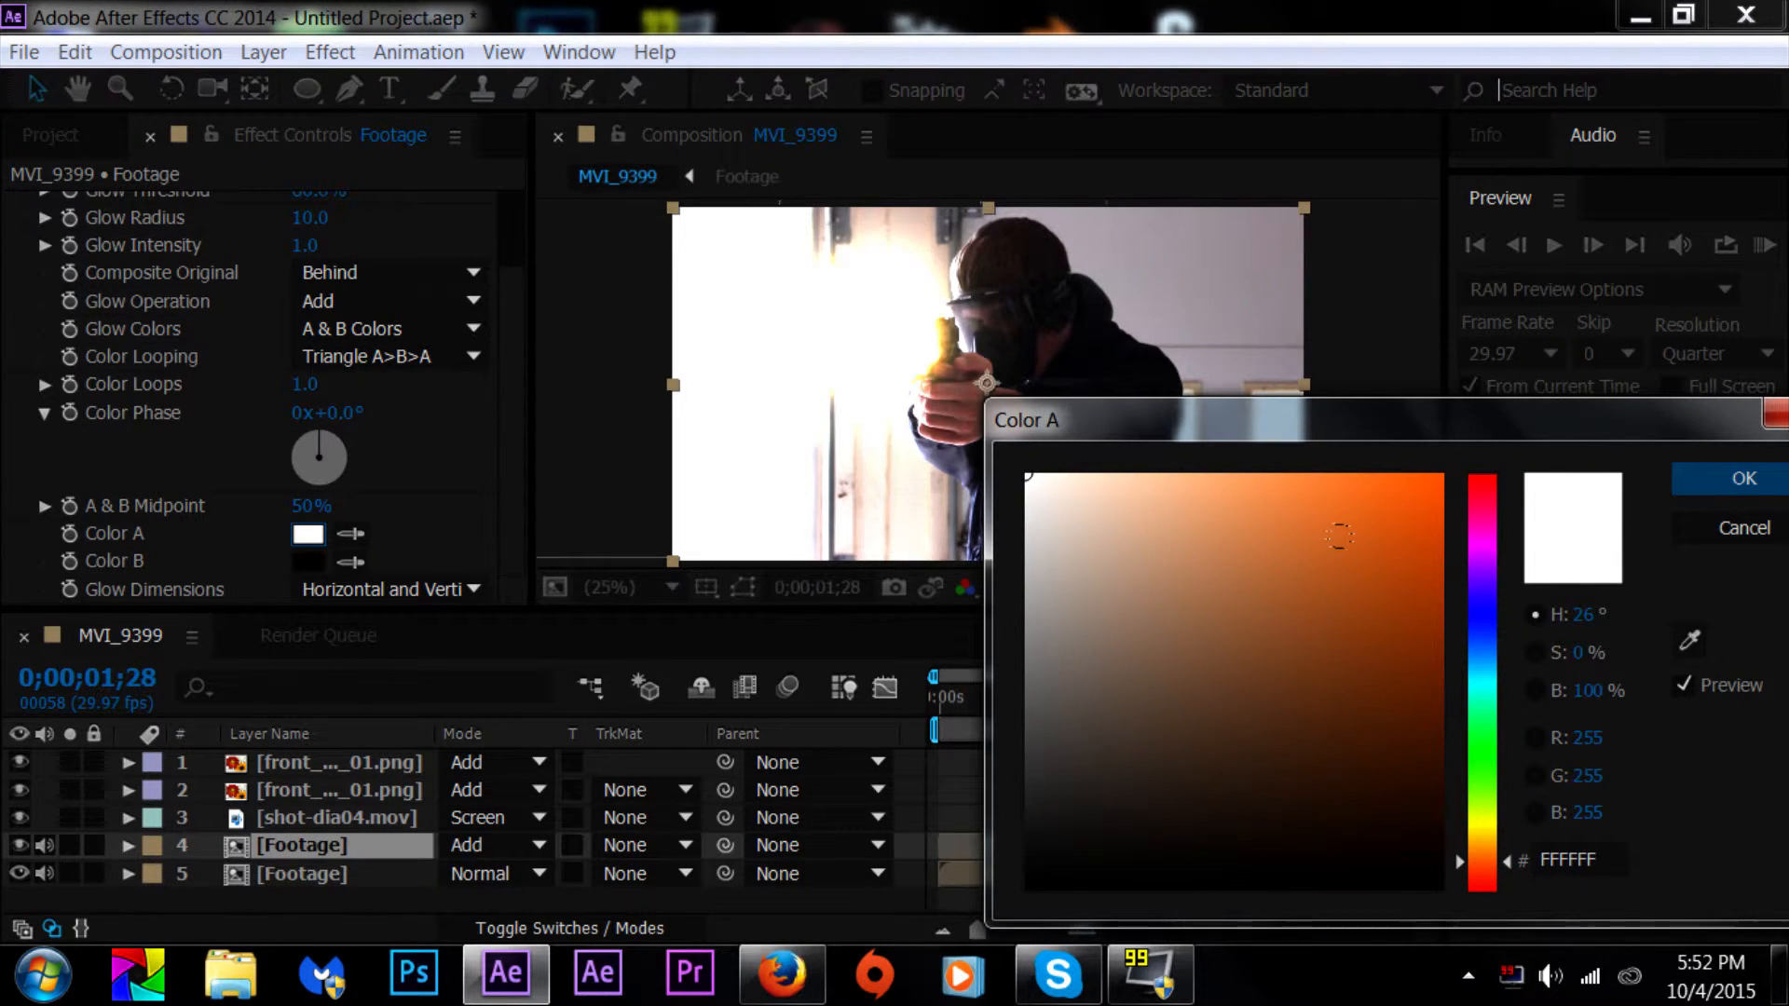
left_click(1439, 477)
left_click(1724, 478)
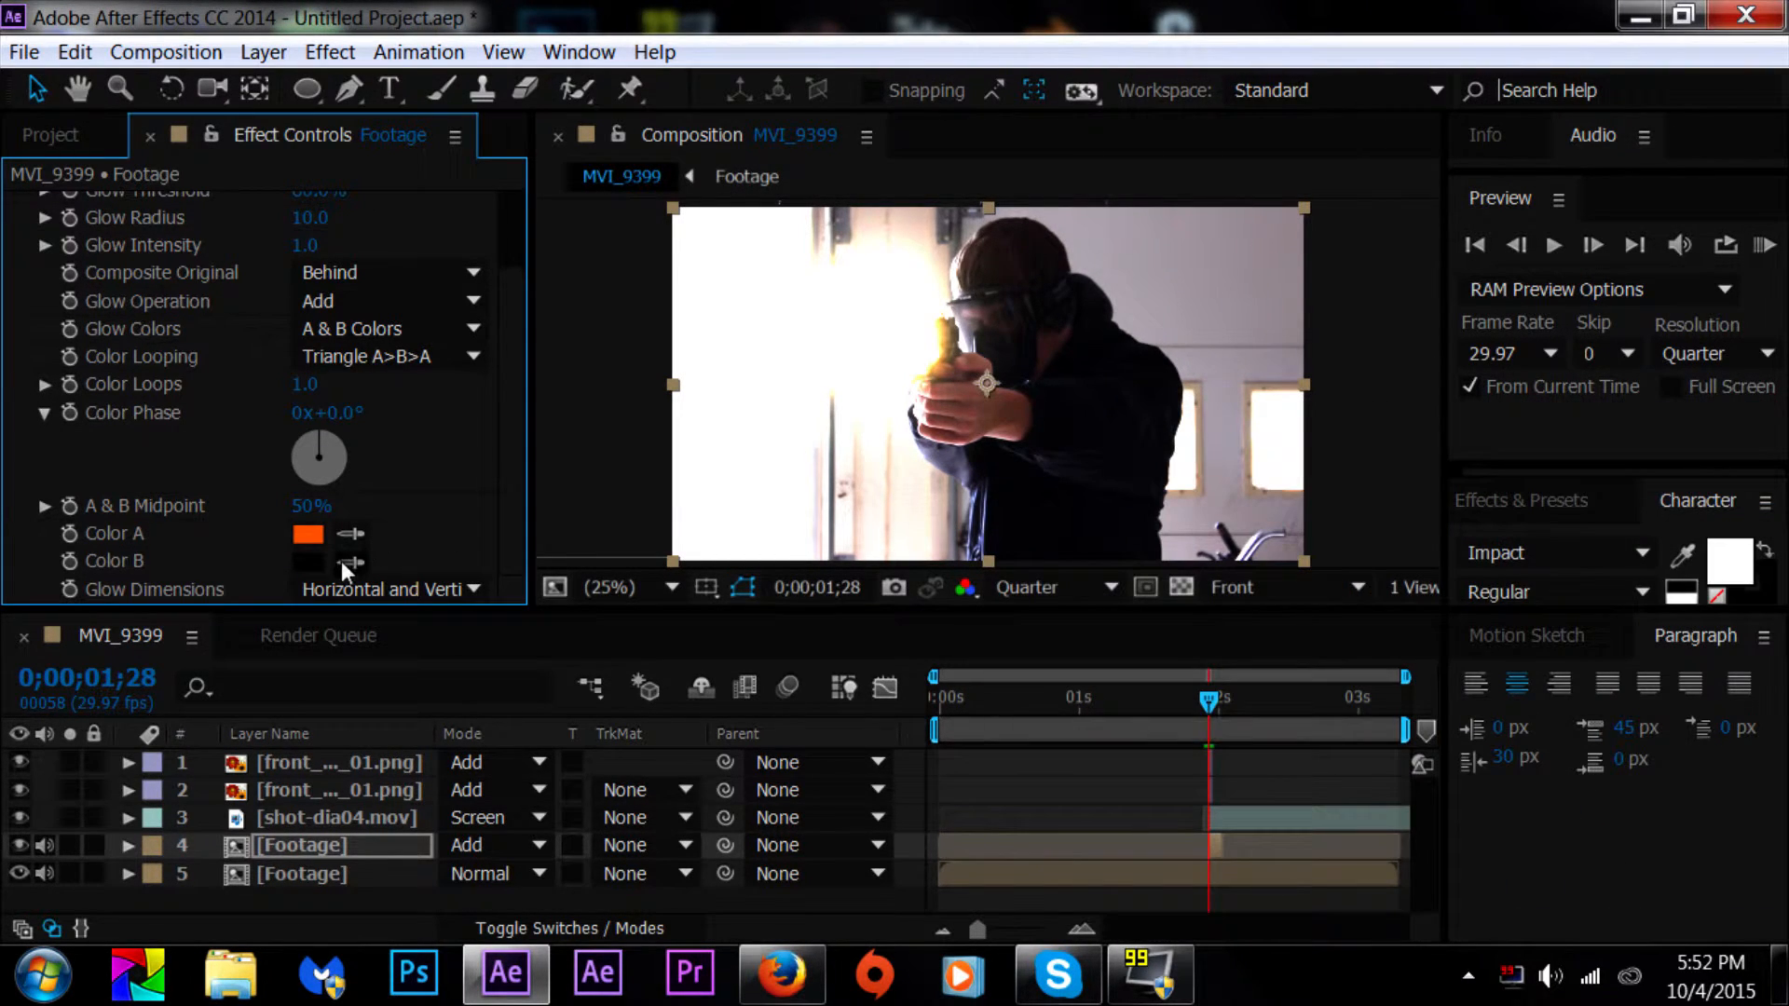
Step: Set the Glow Threshold to 29.8%, the Glow Radius to 54.0 and the Glow Intensity to 1.9
left_click(311, 533)
scroll(349, 322, "up", 3)
left_click_drag(309, 317, 448, 330)
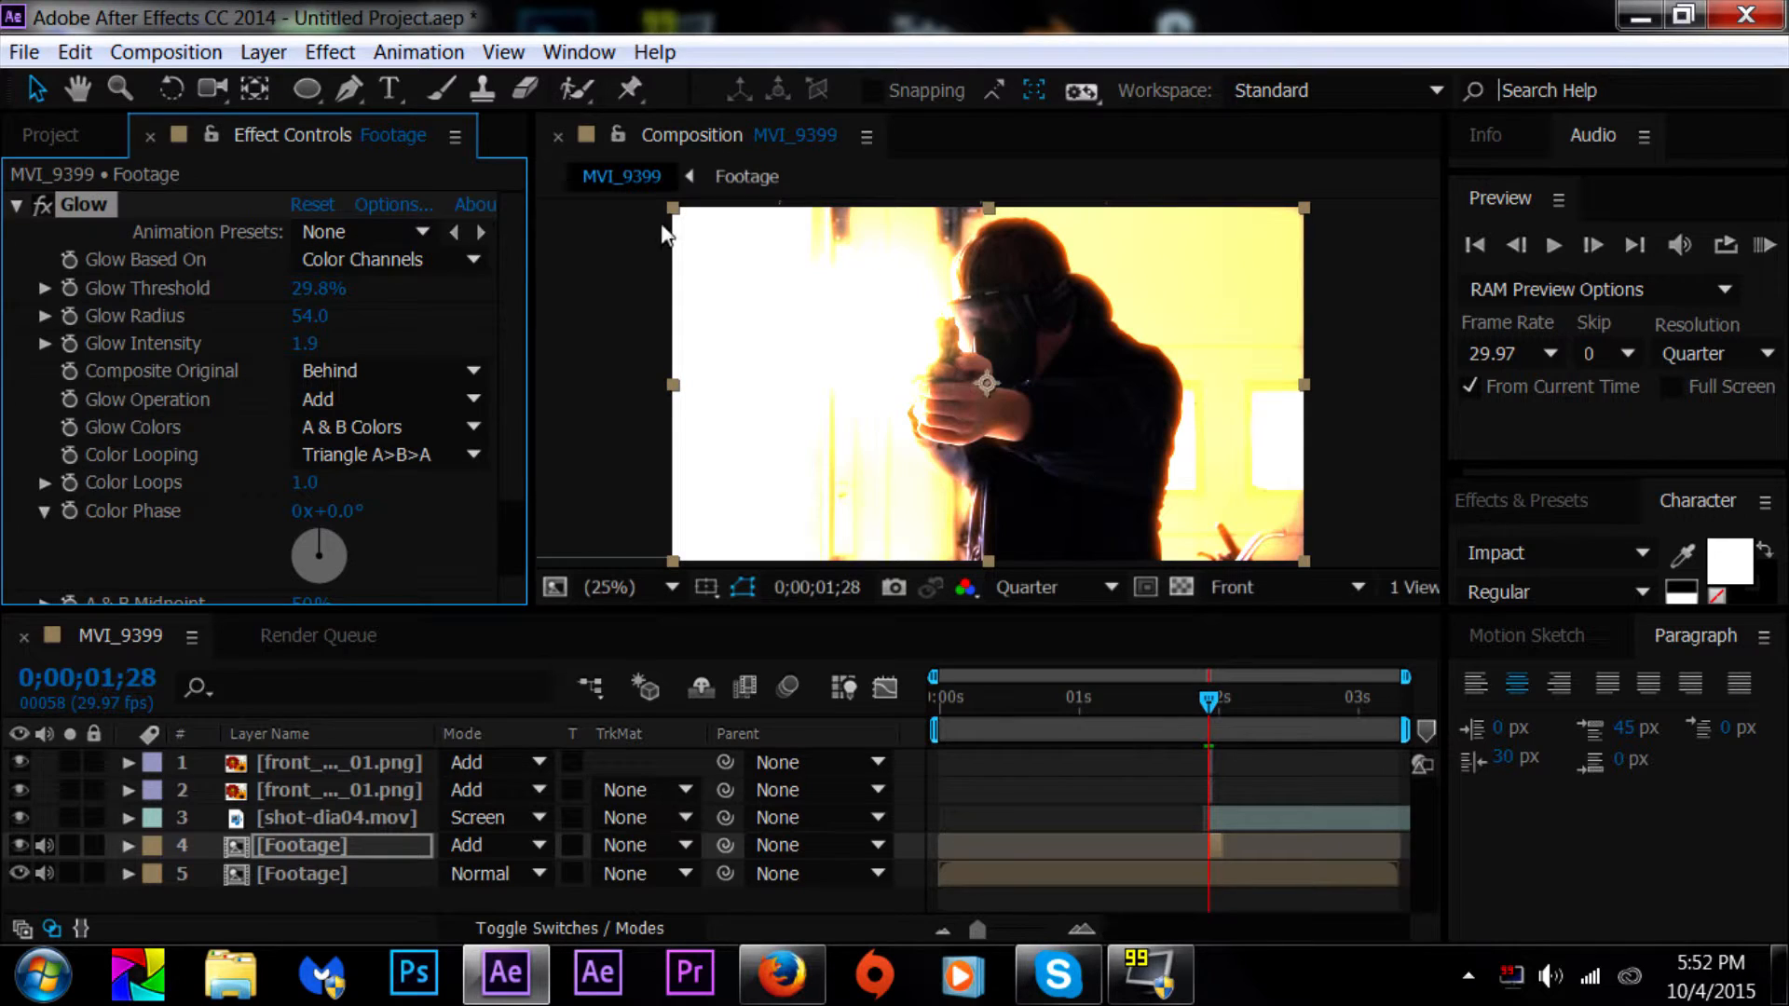
Step: Draw an elliptical mask around the shooter's face on the glowing Footage layer
left_click(310, 92)
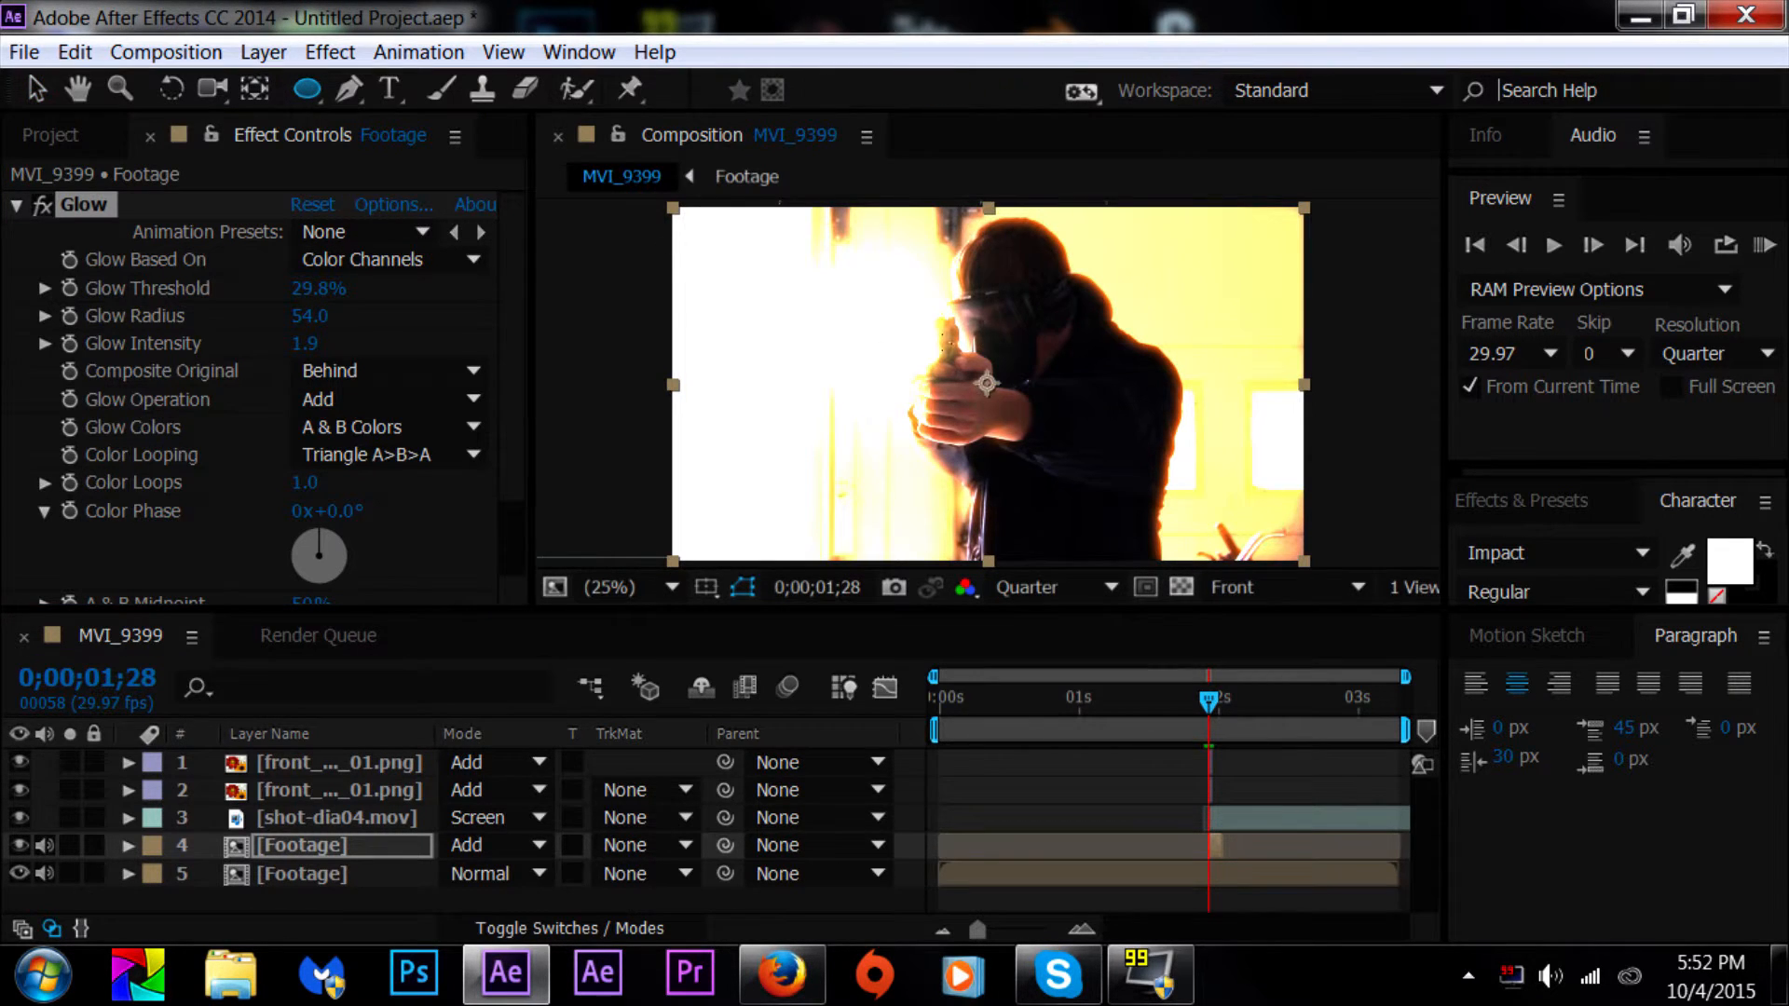
scroll(926, 315, "up", 6)
scroll(926, 315, "down", 4)
left_click_drag(927, 318, 918, 406)
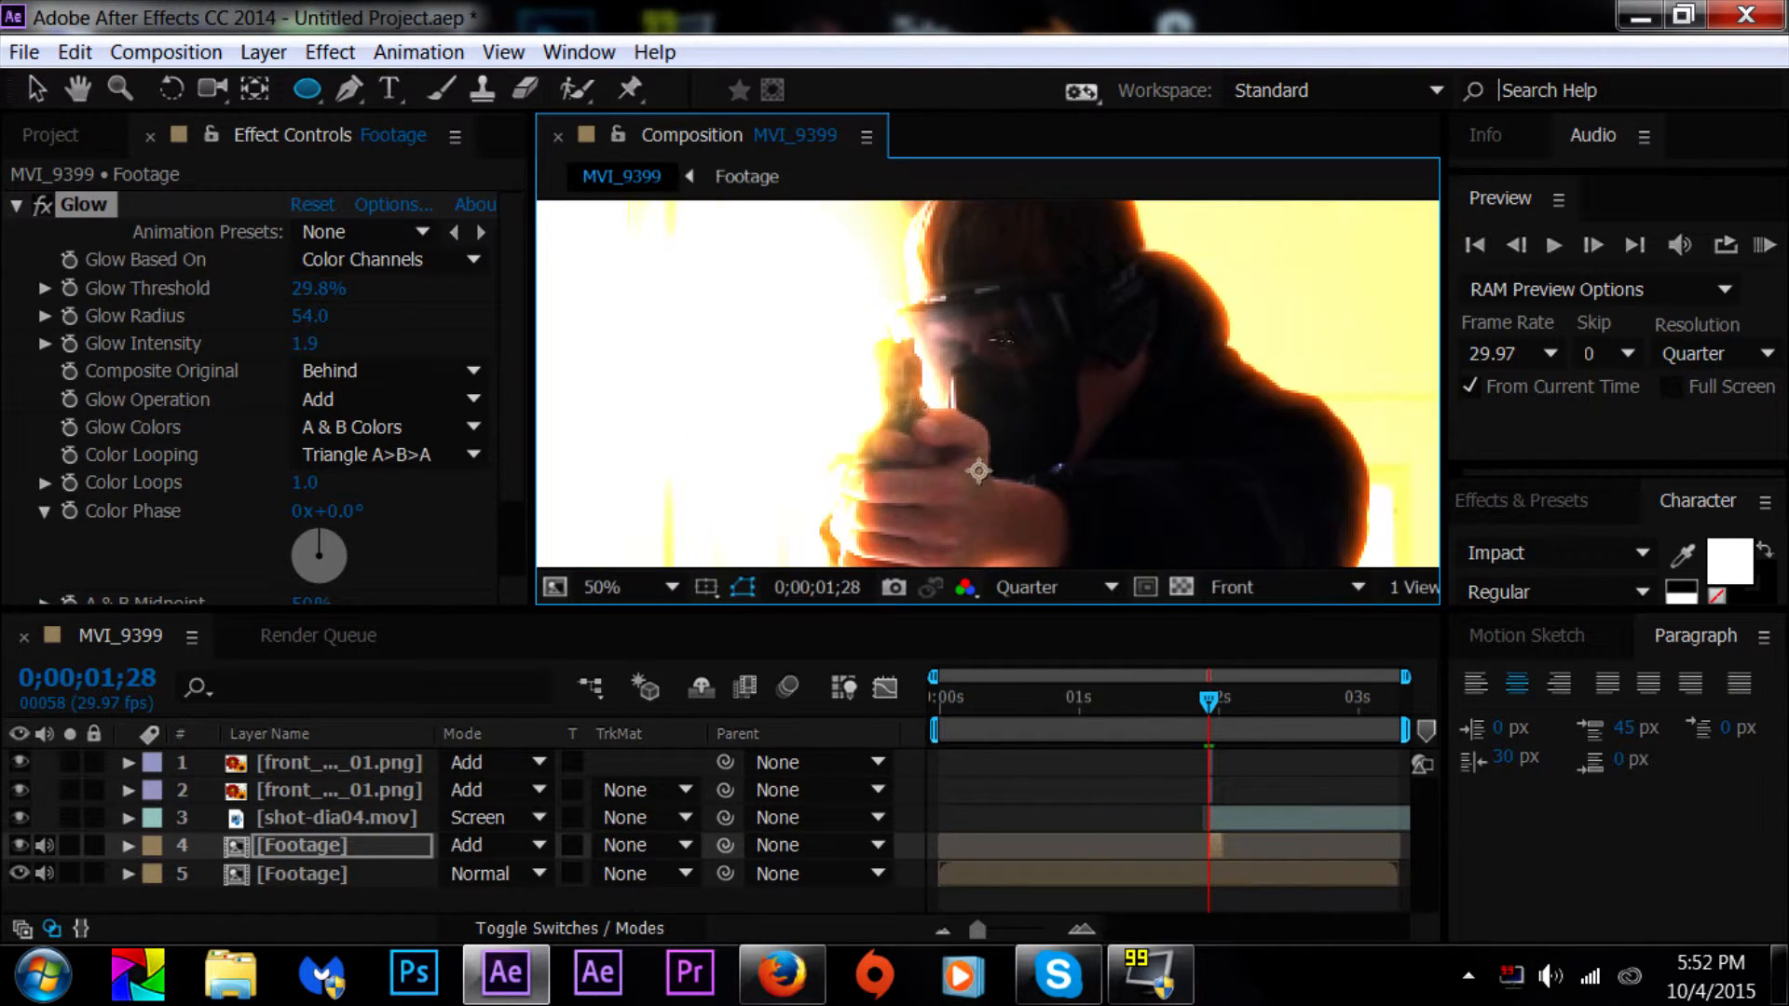
scroll(983, 350, "up", 1)
left_click_drag(987, 359, 865, 429)
left_click(332, 845)
left_click_drag(1032, 395, 1090, 424)
scroll(935, 533, "down", 2)
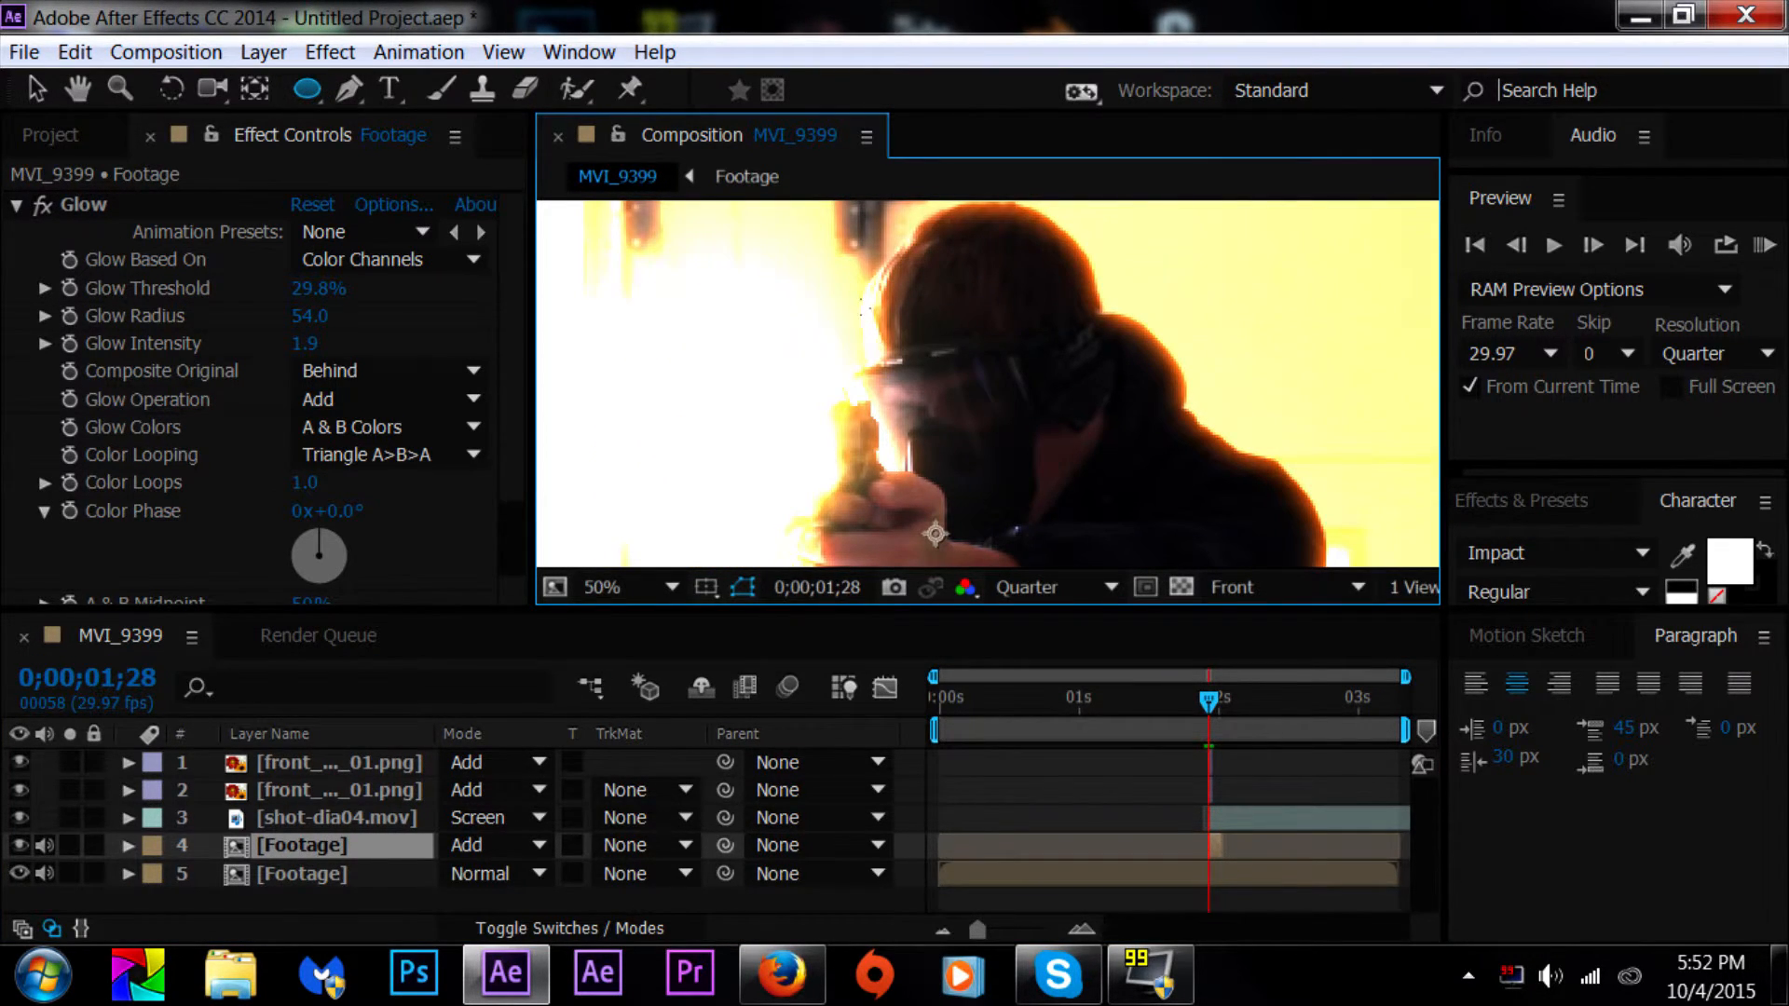
left_click_drag(864, 303, 1116, 506)
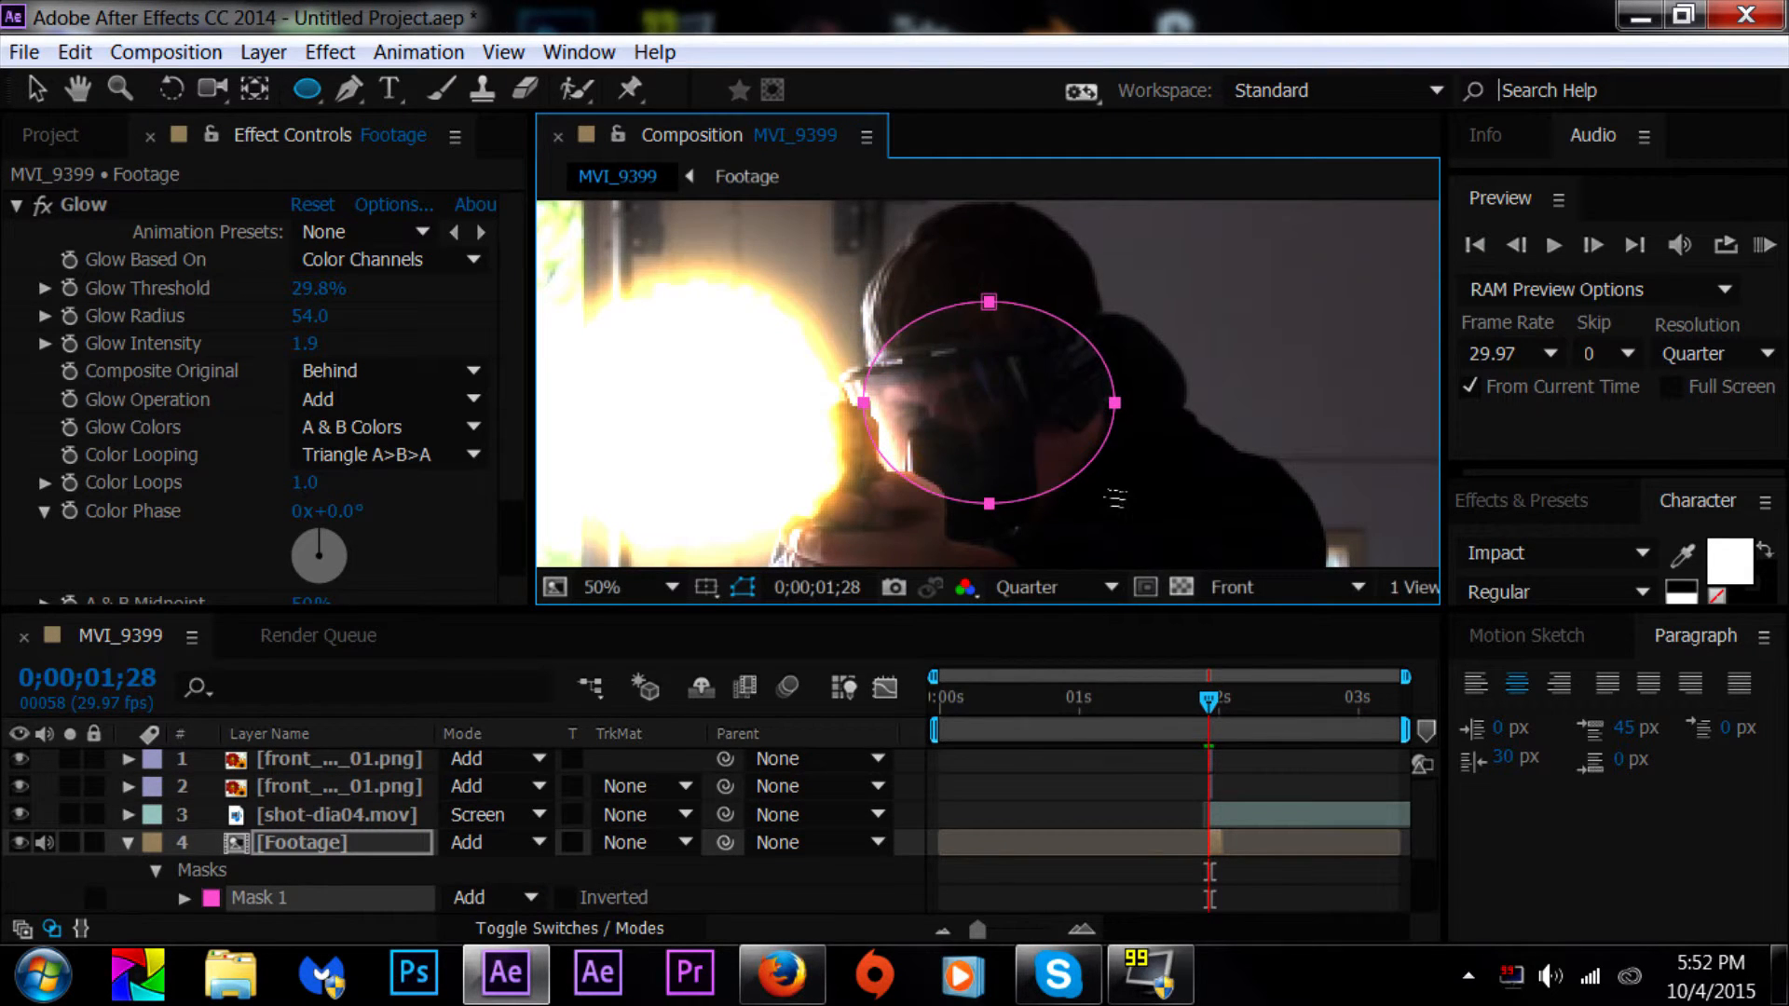
Step: Add two smaller elliptical masks over the shooter's hands and wrist, and hide the mask outlines
left_click_drag(1024, 555, 1024, 370)
mouse_move(788, 331)
left_mouse_down()
mouse_move(899, 401)
mouse_move(957, 469)
mouse_move(935, 491)
left_mouse_up()
left_click_drag(1103, 327, 1058, 327)
left_click_drag(813, 277, 947, 427)
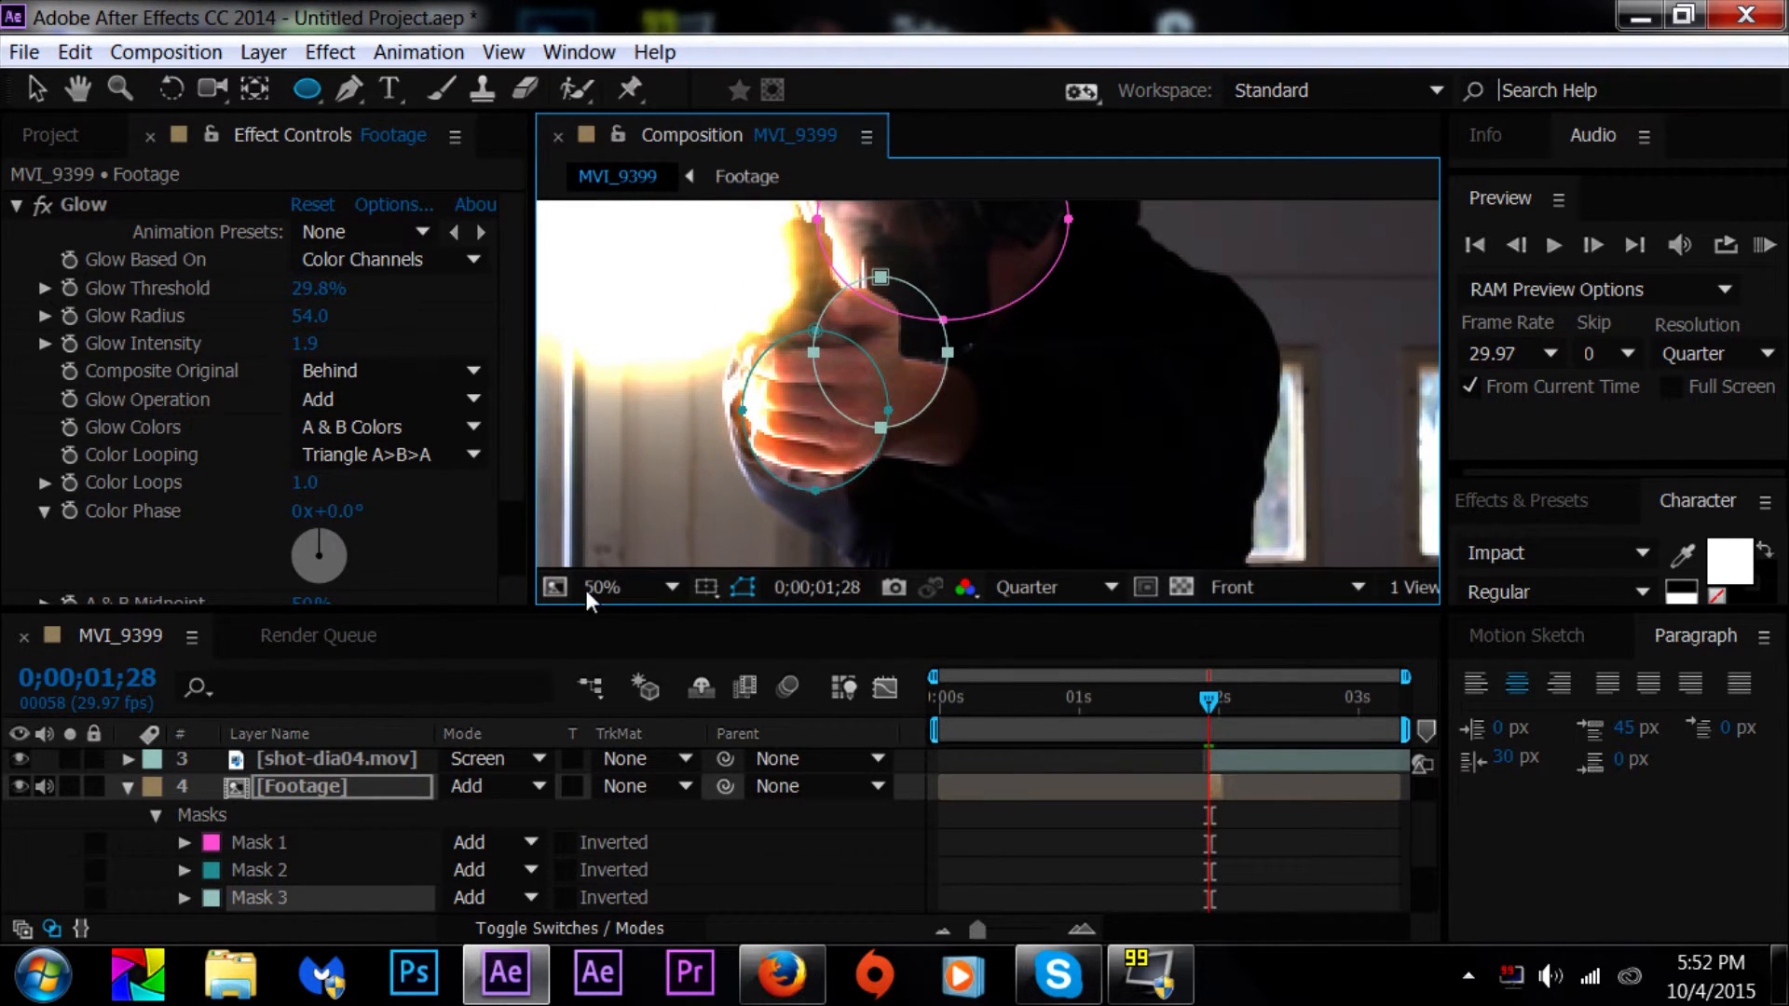
left_click(742, 587)
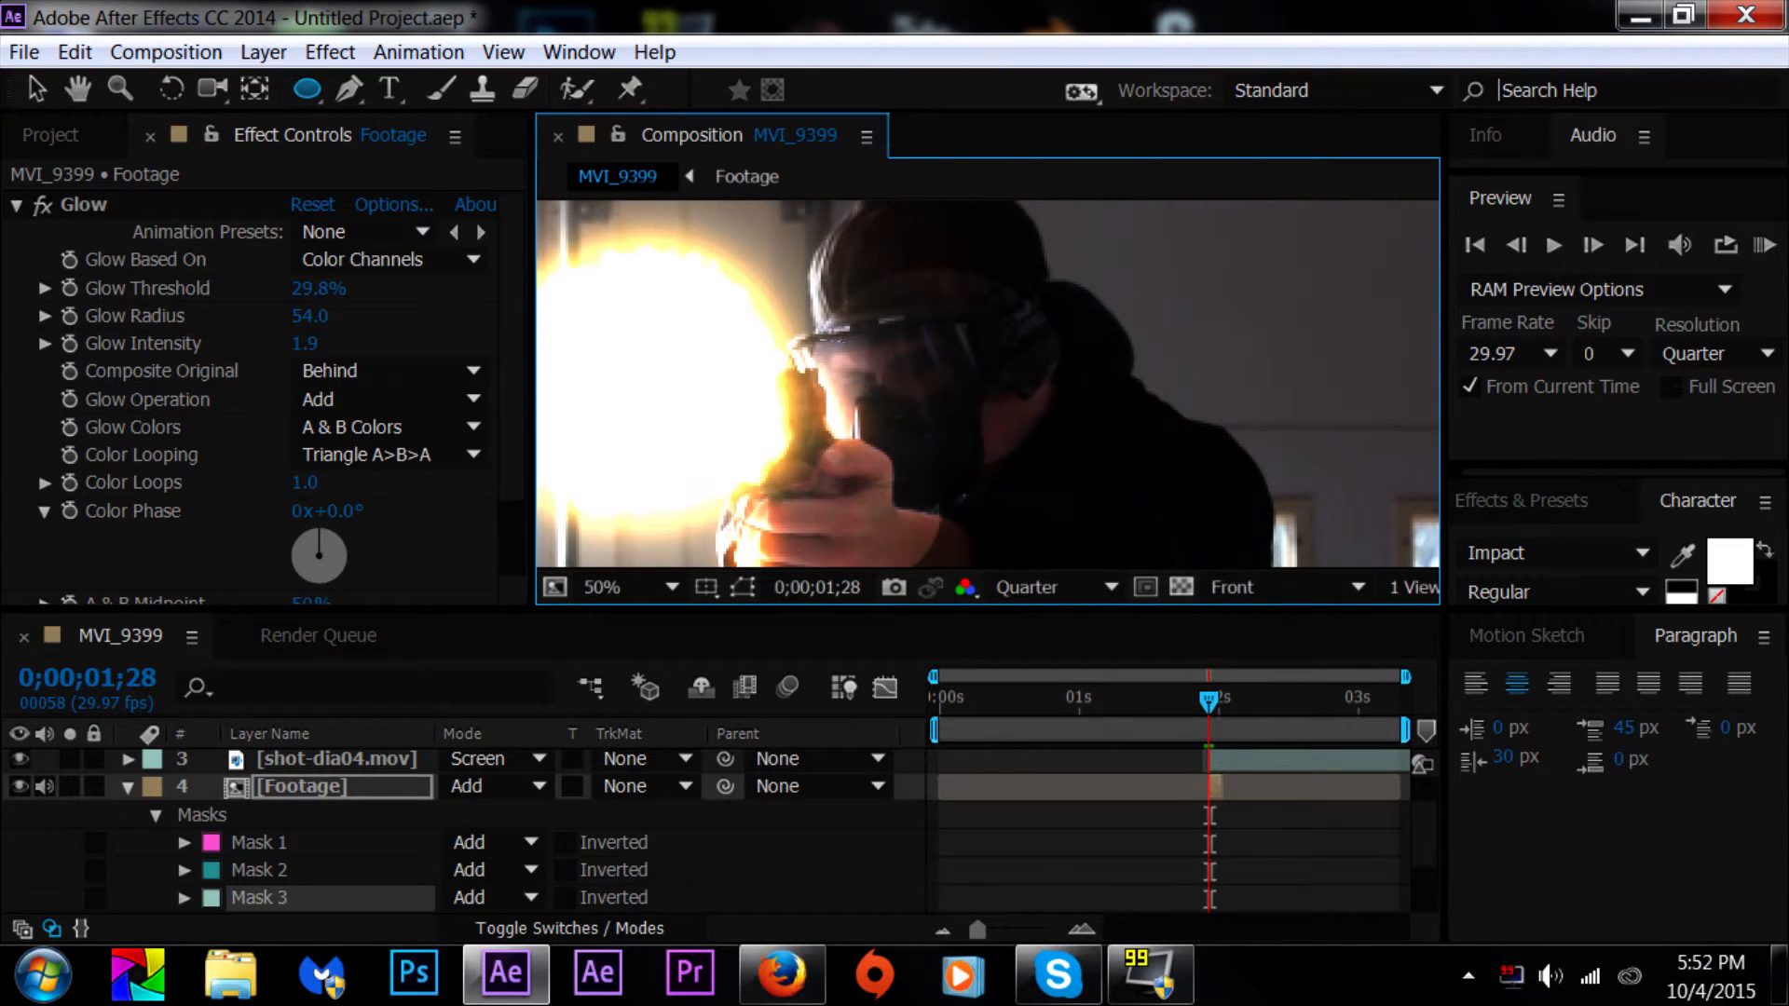
left_click_drag(939, 394, 963, 330)
Step: Set the Mask Feather of the face mask, Mask 1, to 55 pixels
left_click(257, 840)
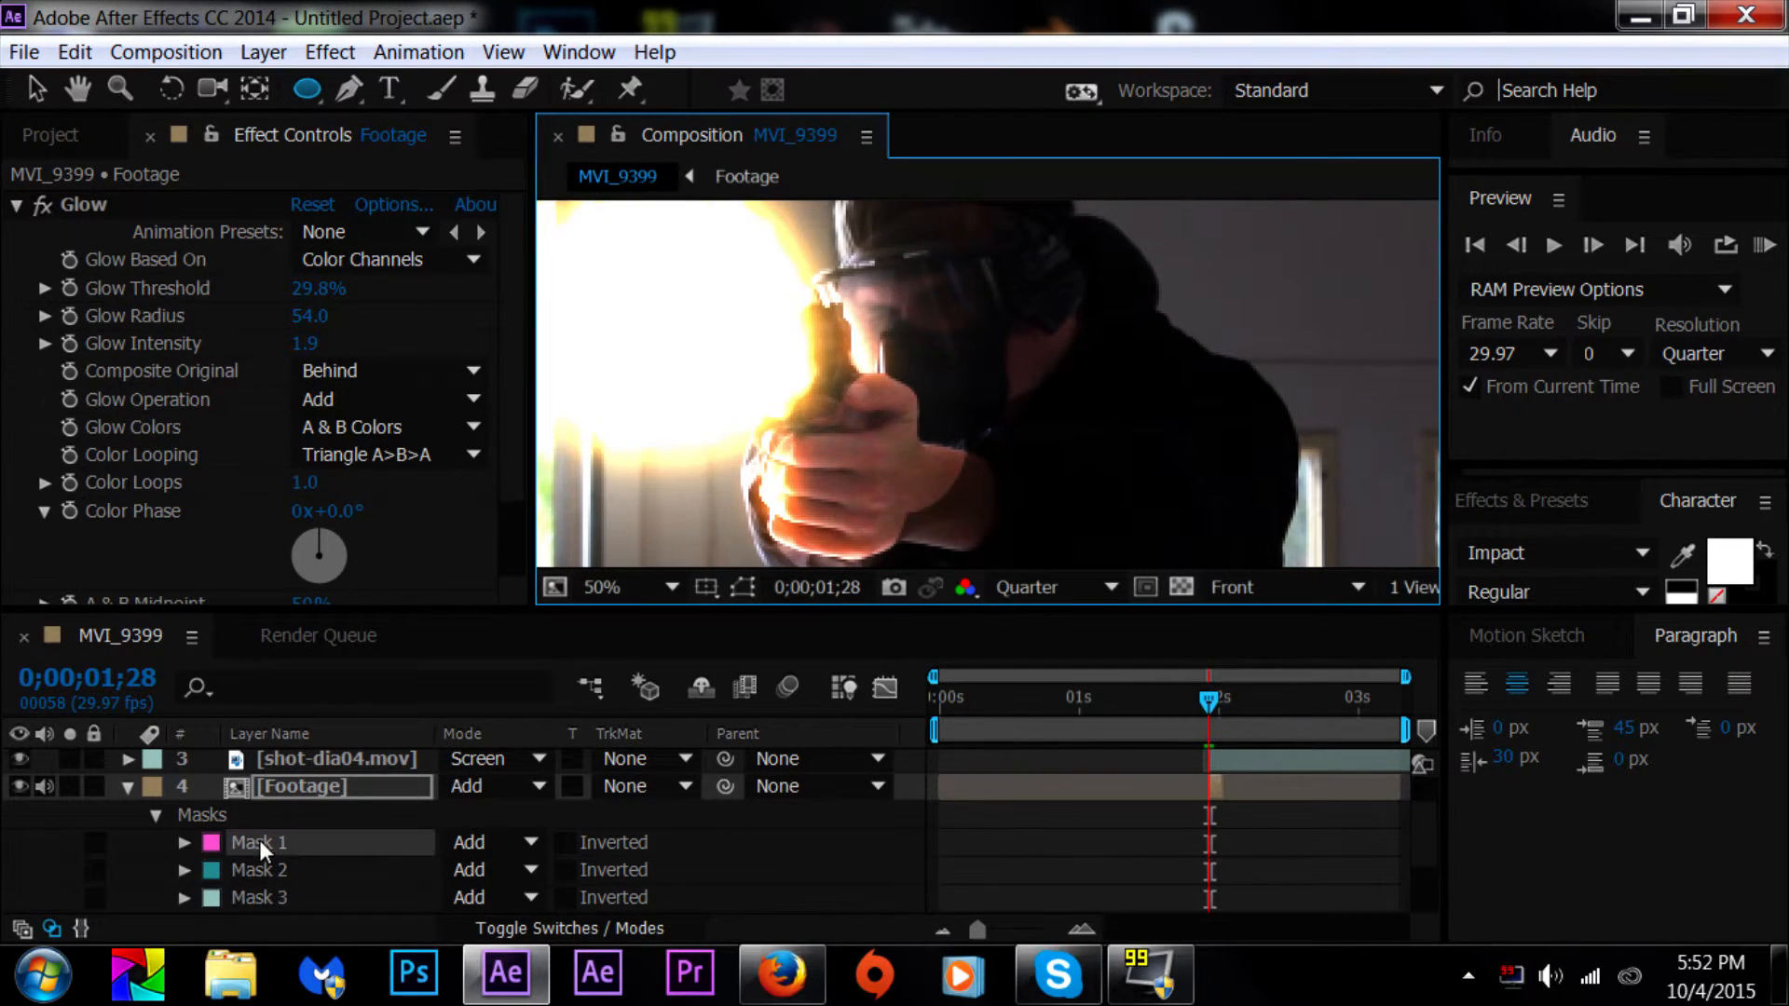
key("f")
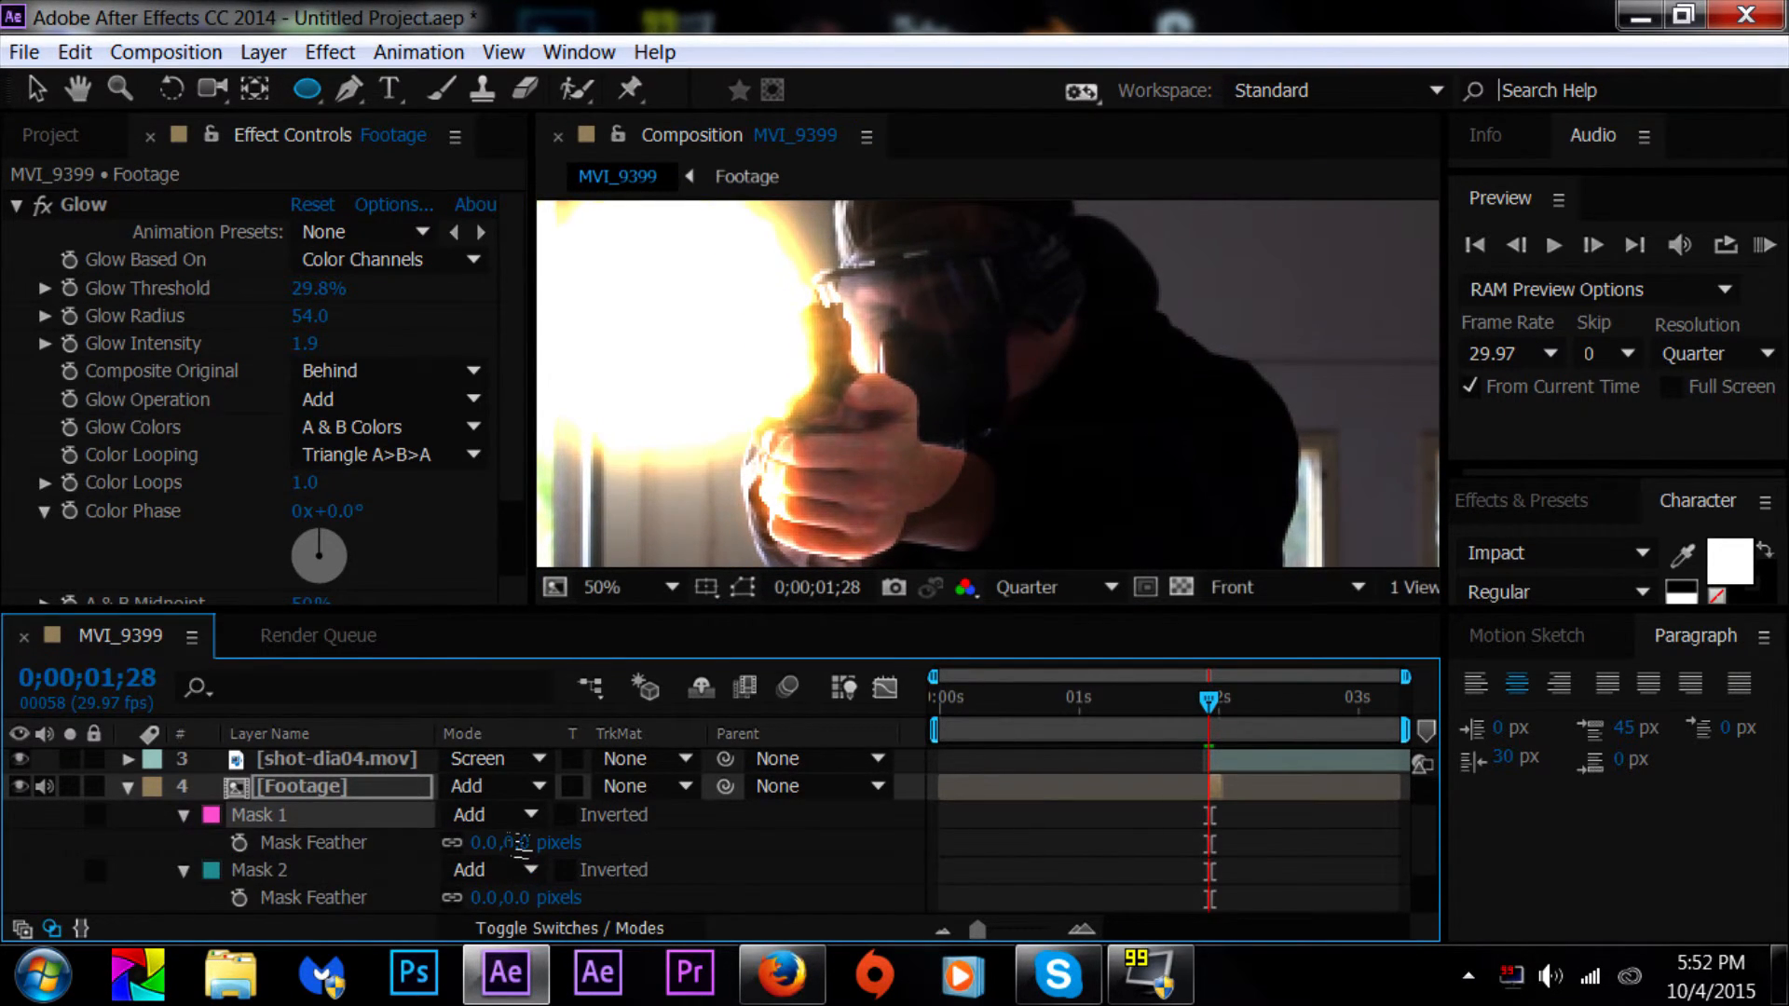
left_click_drag(520, 846, 522, 809)
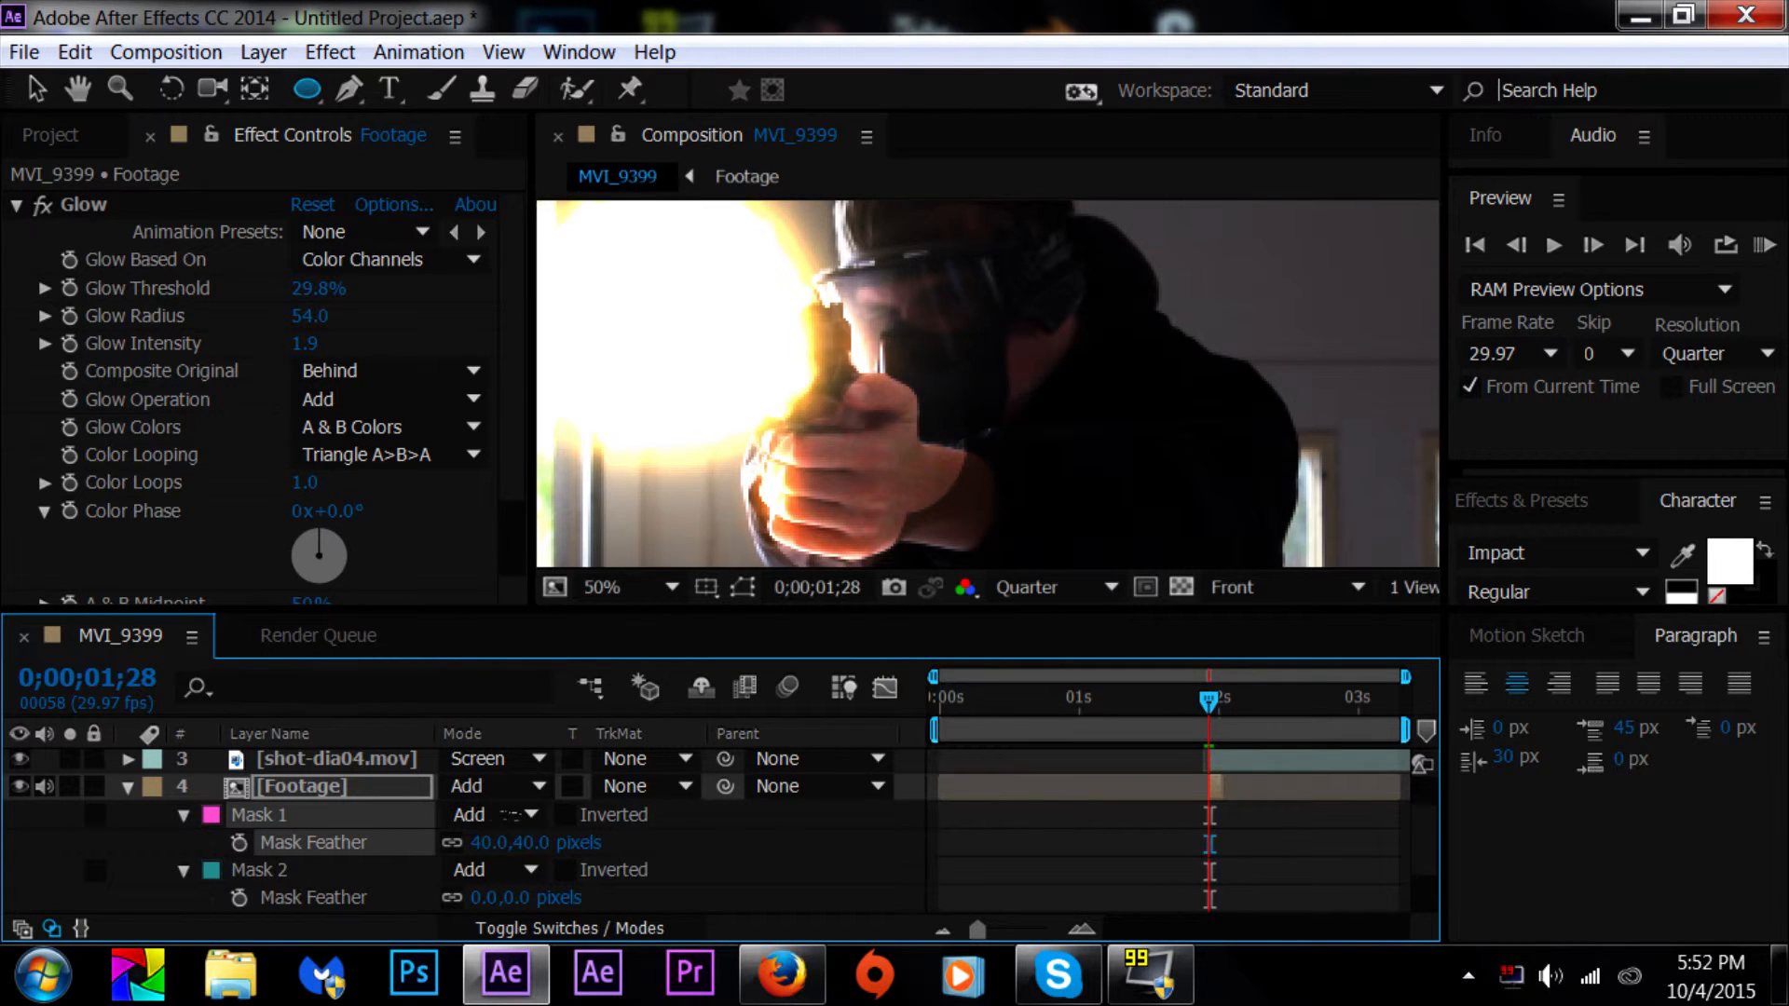
left_click_drag(852, 508, 925, 390)
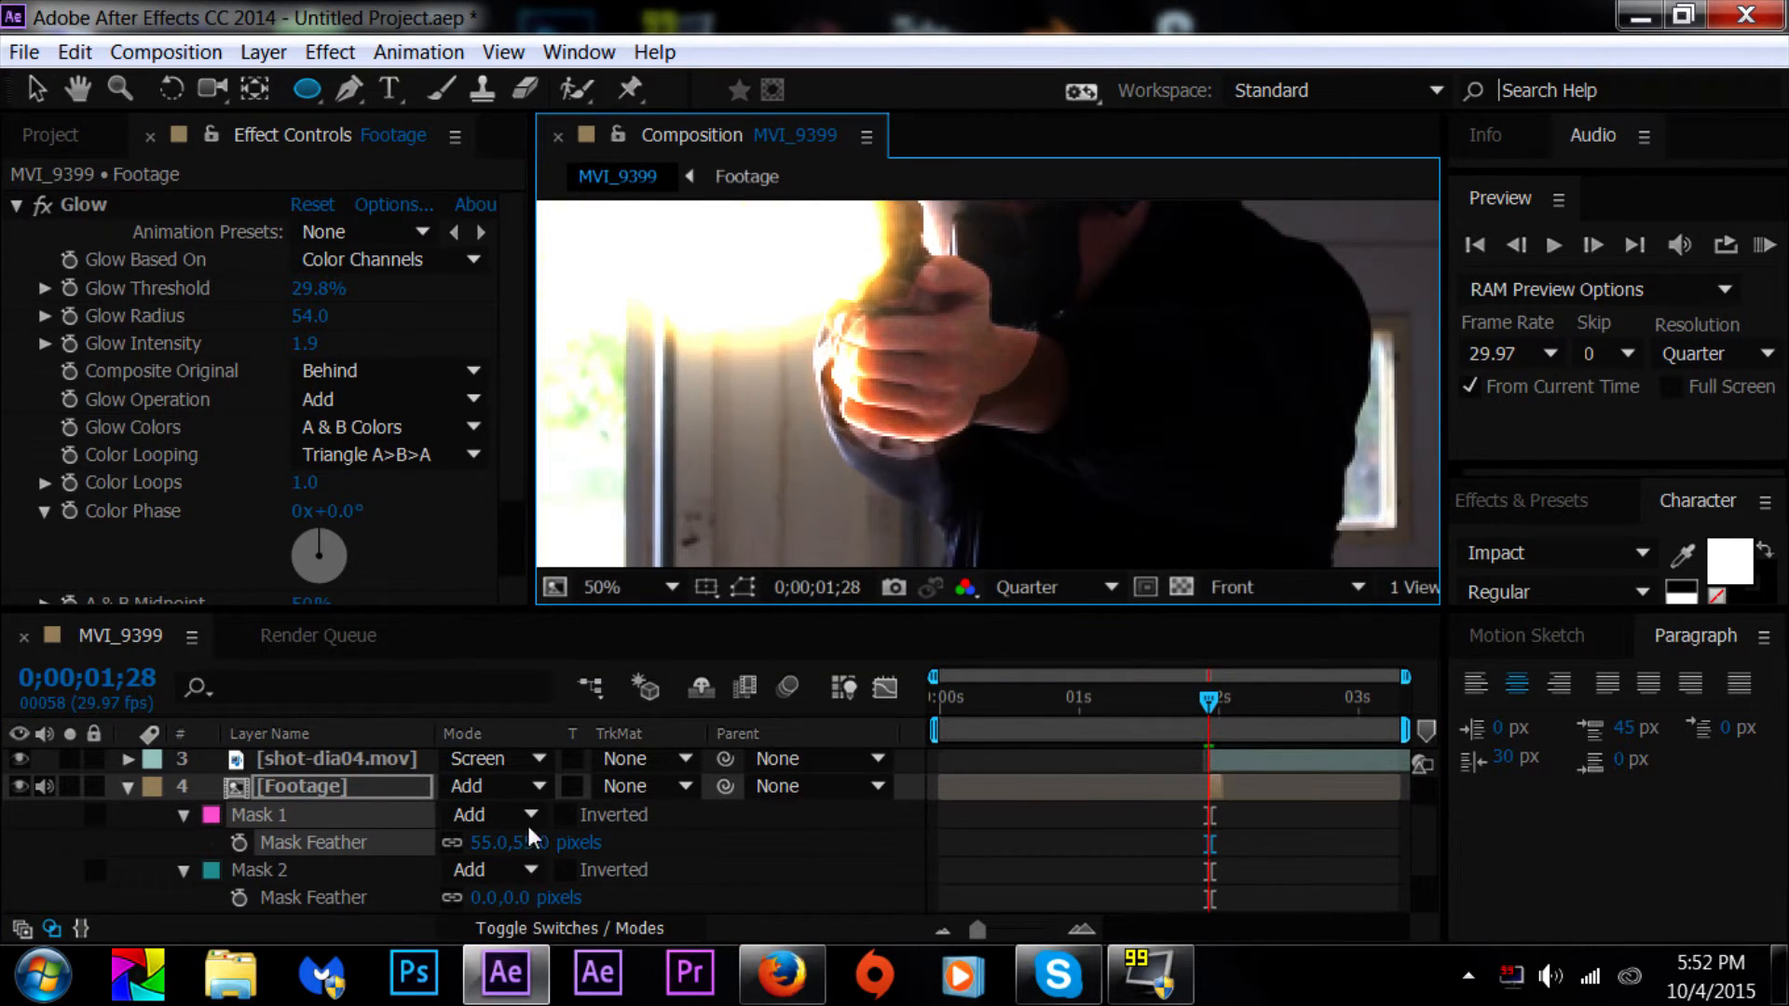
Step: Set the Mask Feather of Mask 2 to 33 pixels and of Mask 3 to 98 pixels
left_click(184, 814)
left_click_drag(521, 869, 571, 871)
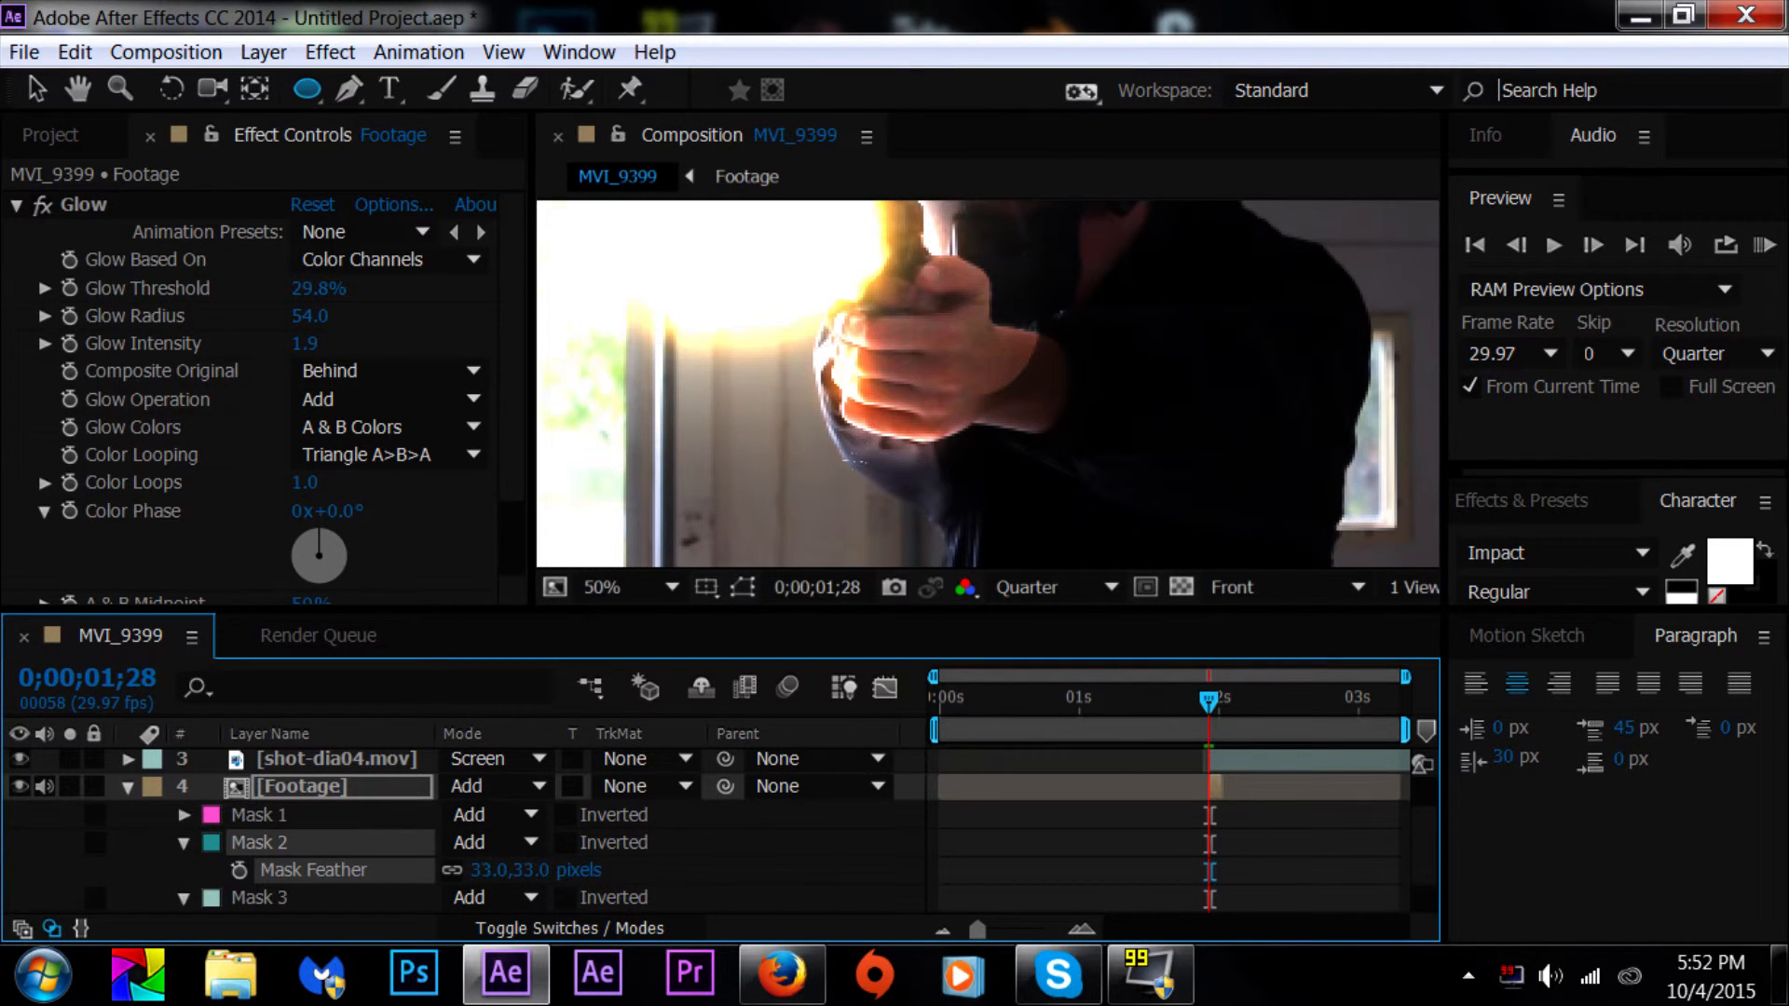
left_click_drag(985, 349, 1018, 298)
left_click(178, 844)
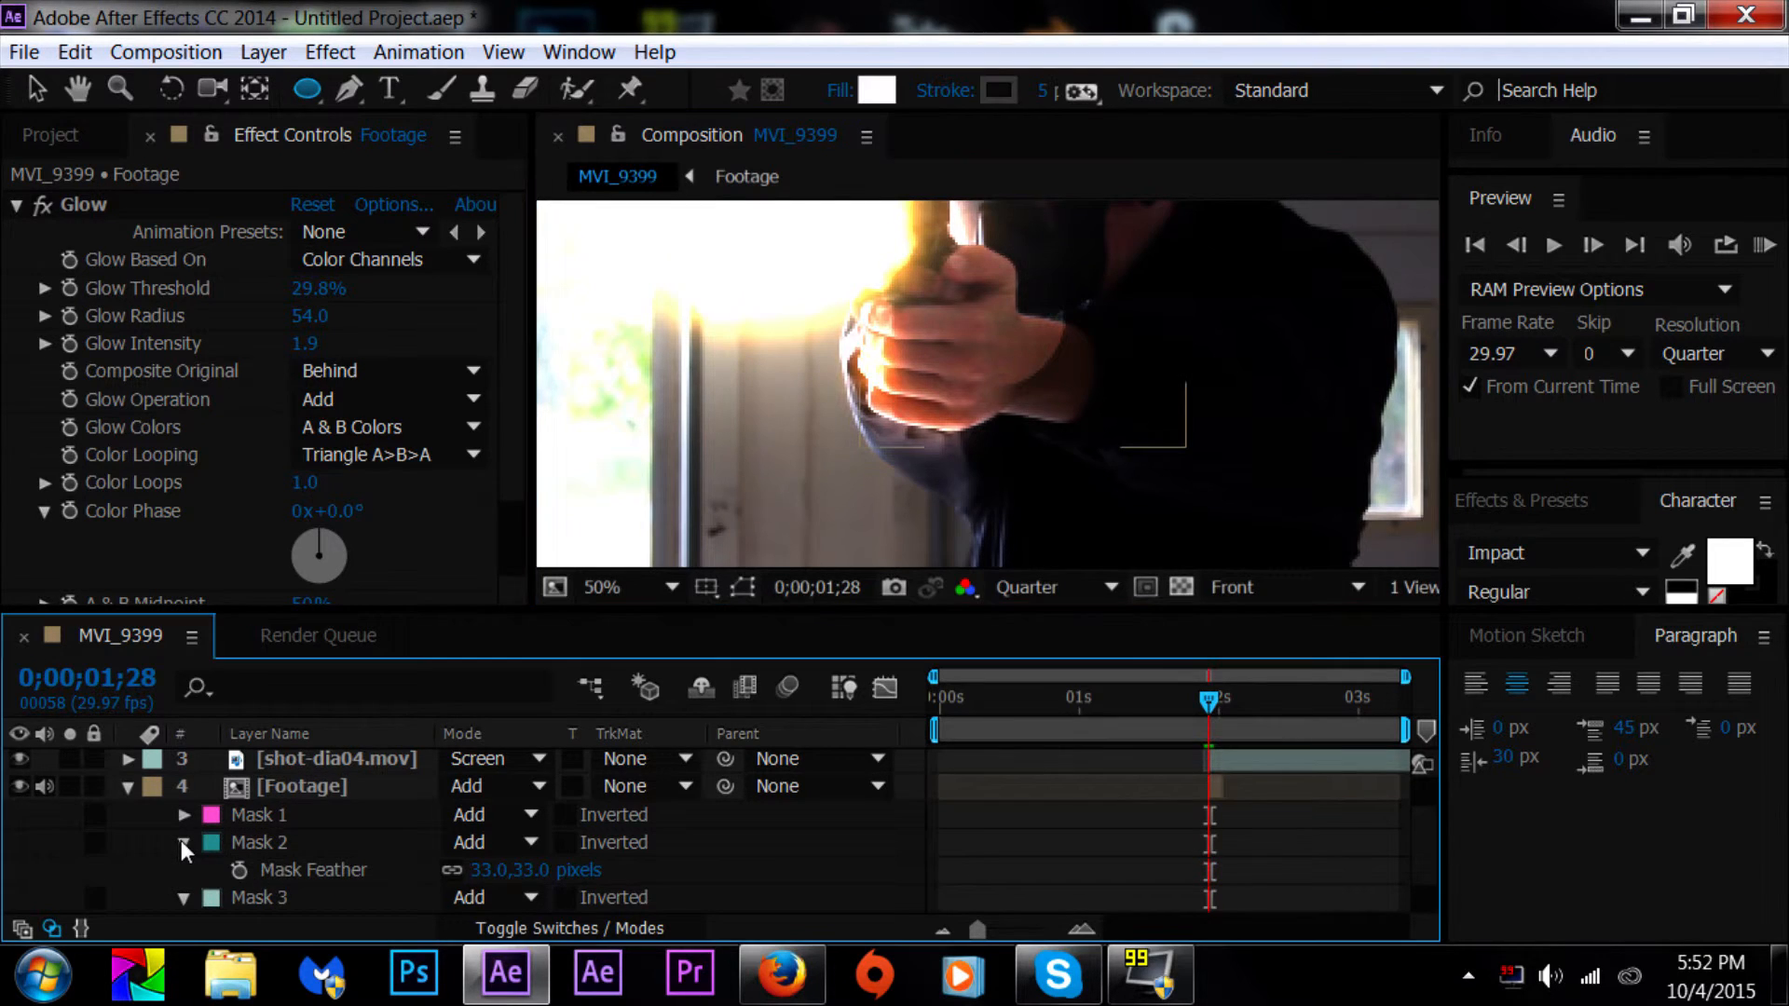
left_click(180, 840)
left_click_drag(512, 897, 605, 893)
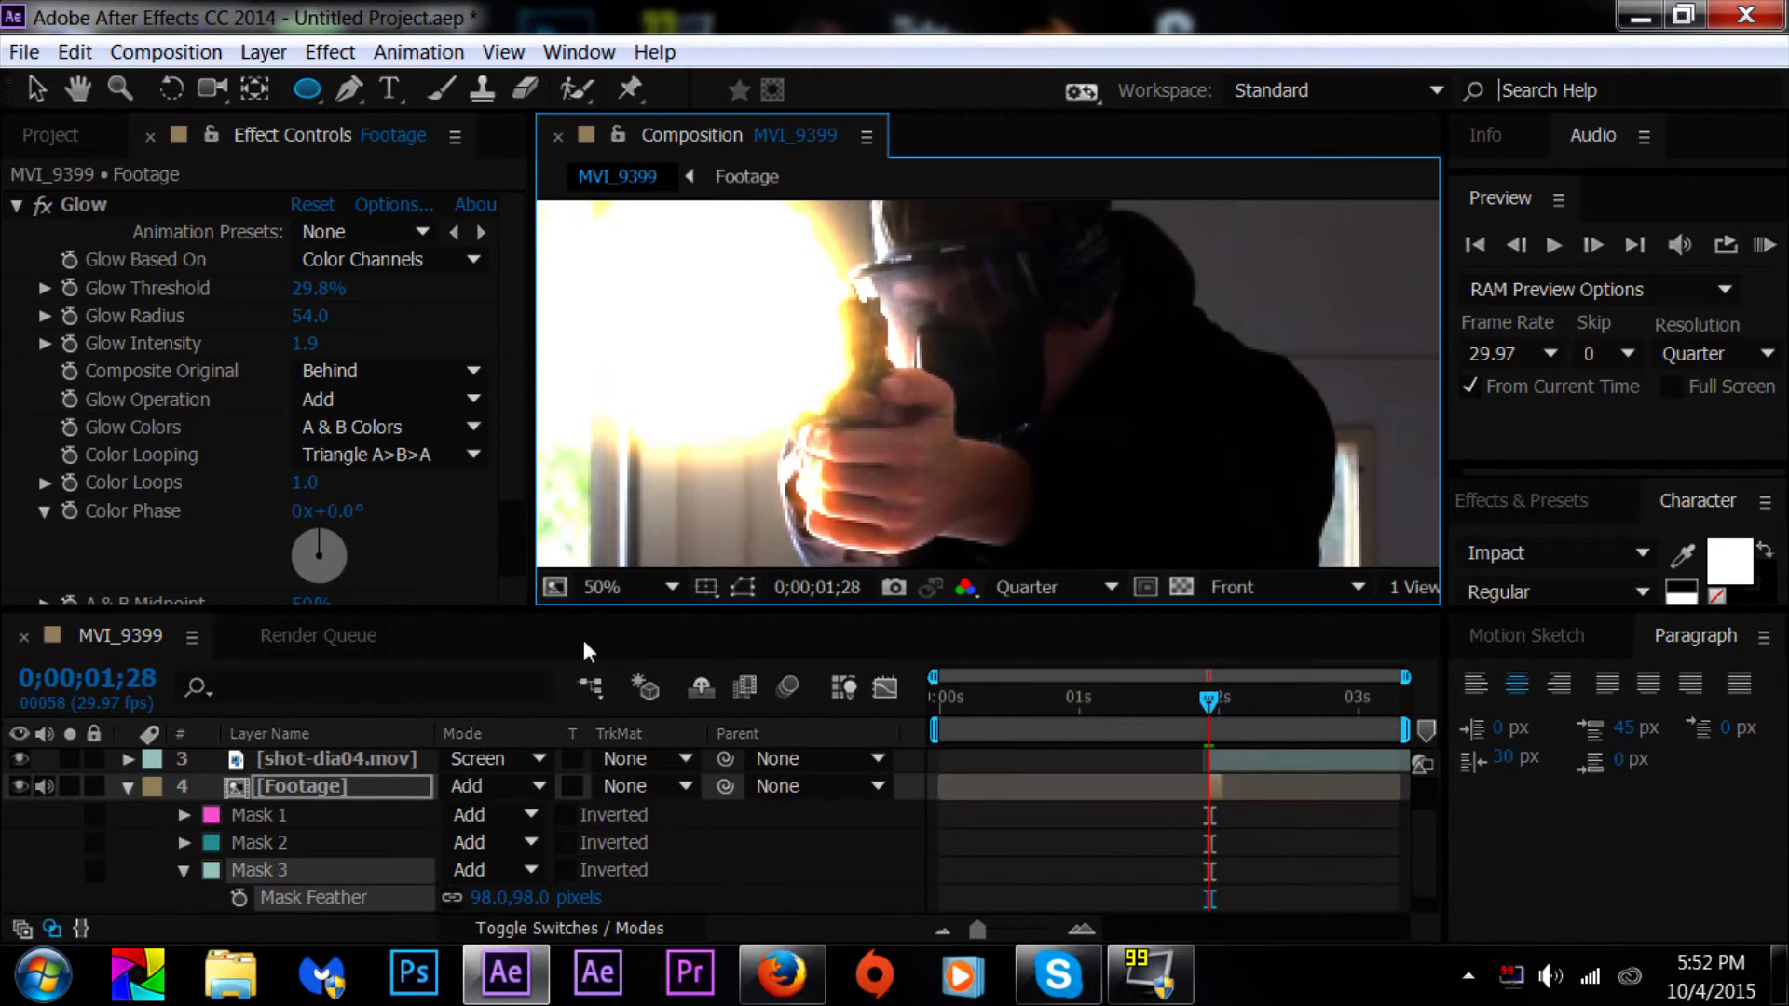
left_click(616, 589)
left_click(685, 100)
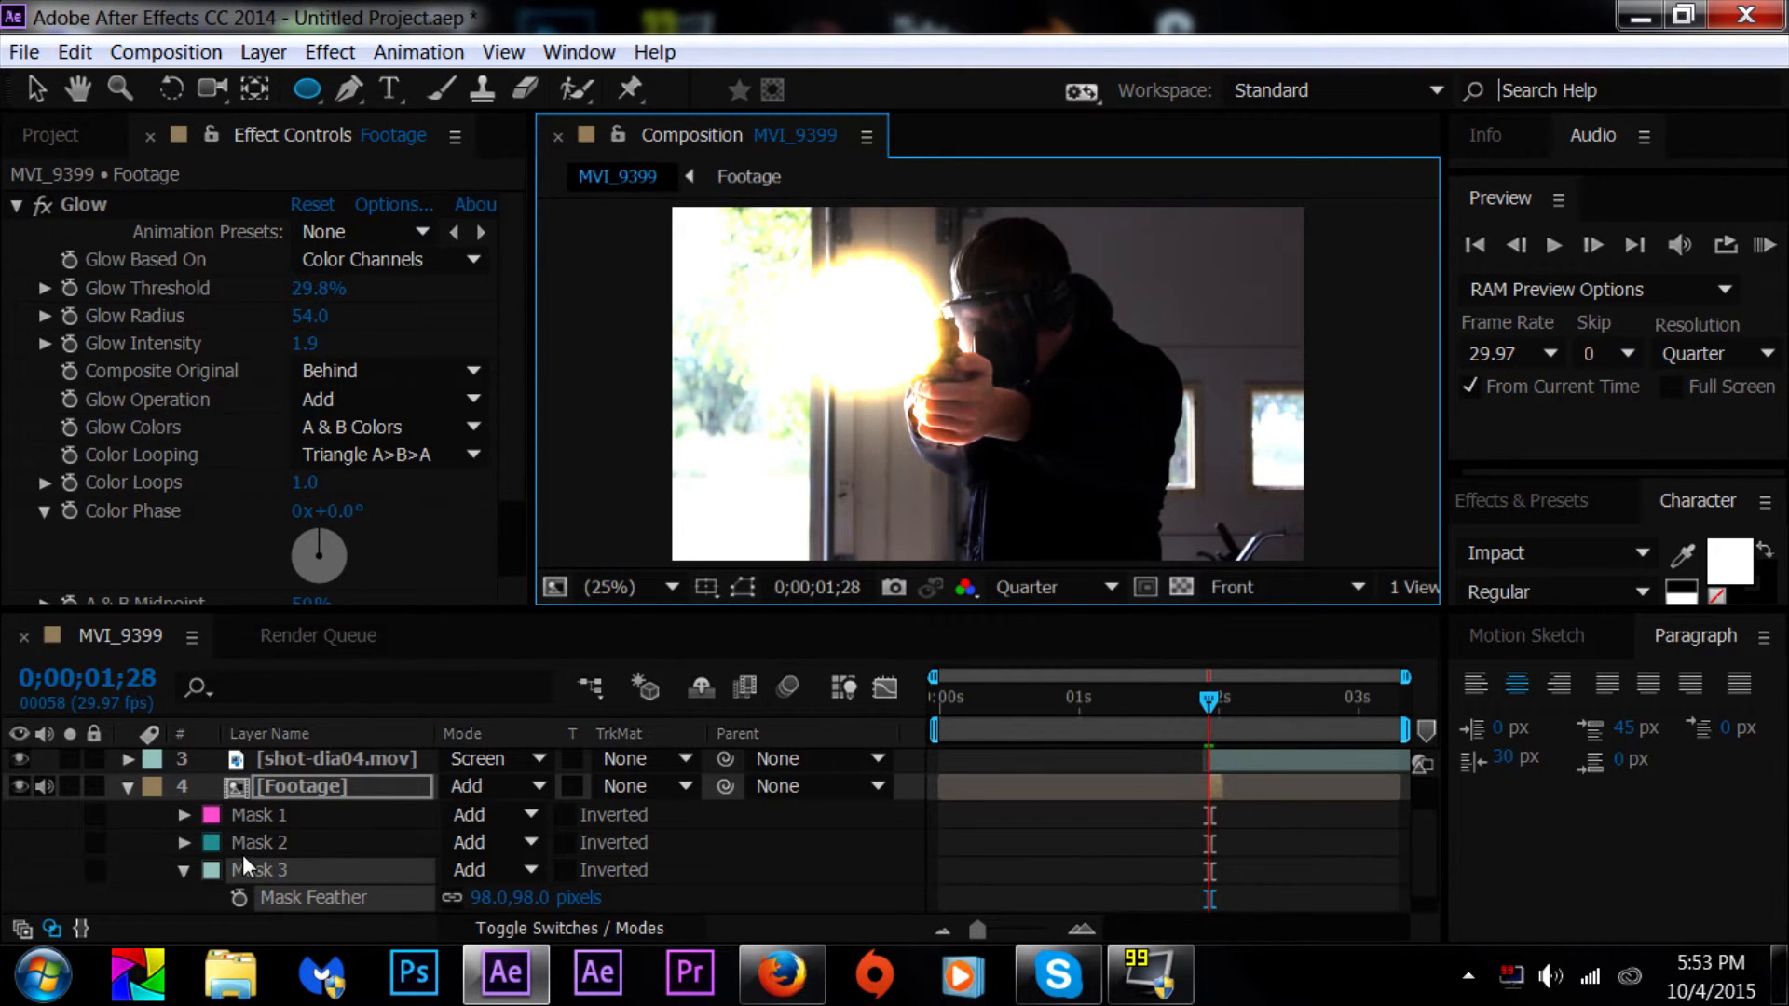
Step: Keyframe the glowing Footage layer's opacity from 100% at 0;00;01;28 to 0% at 0;00;02;00
key("t")
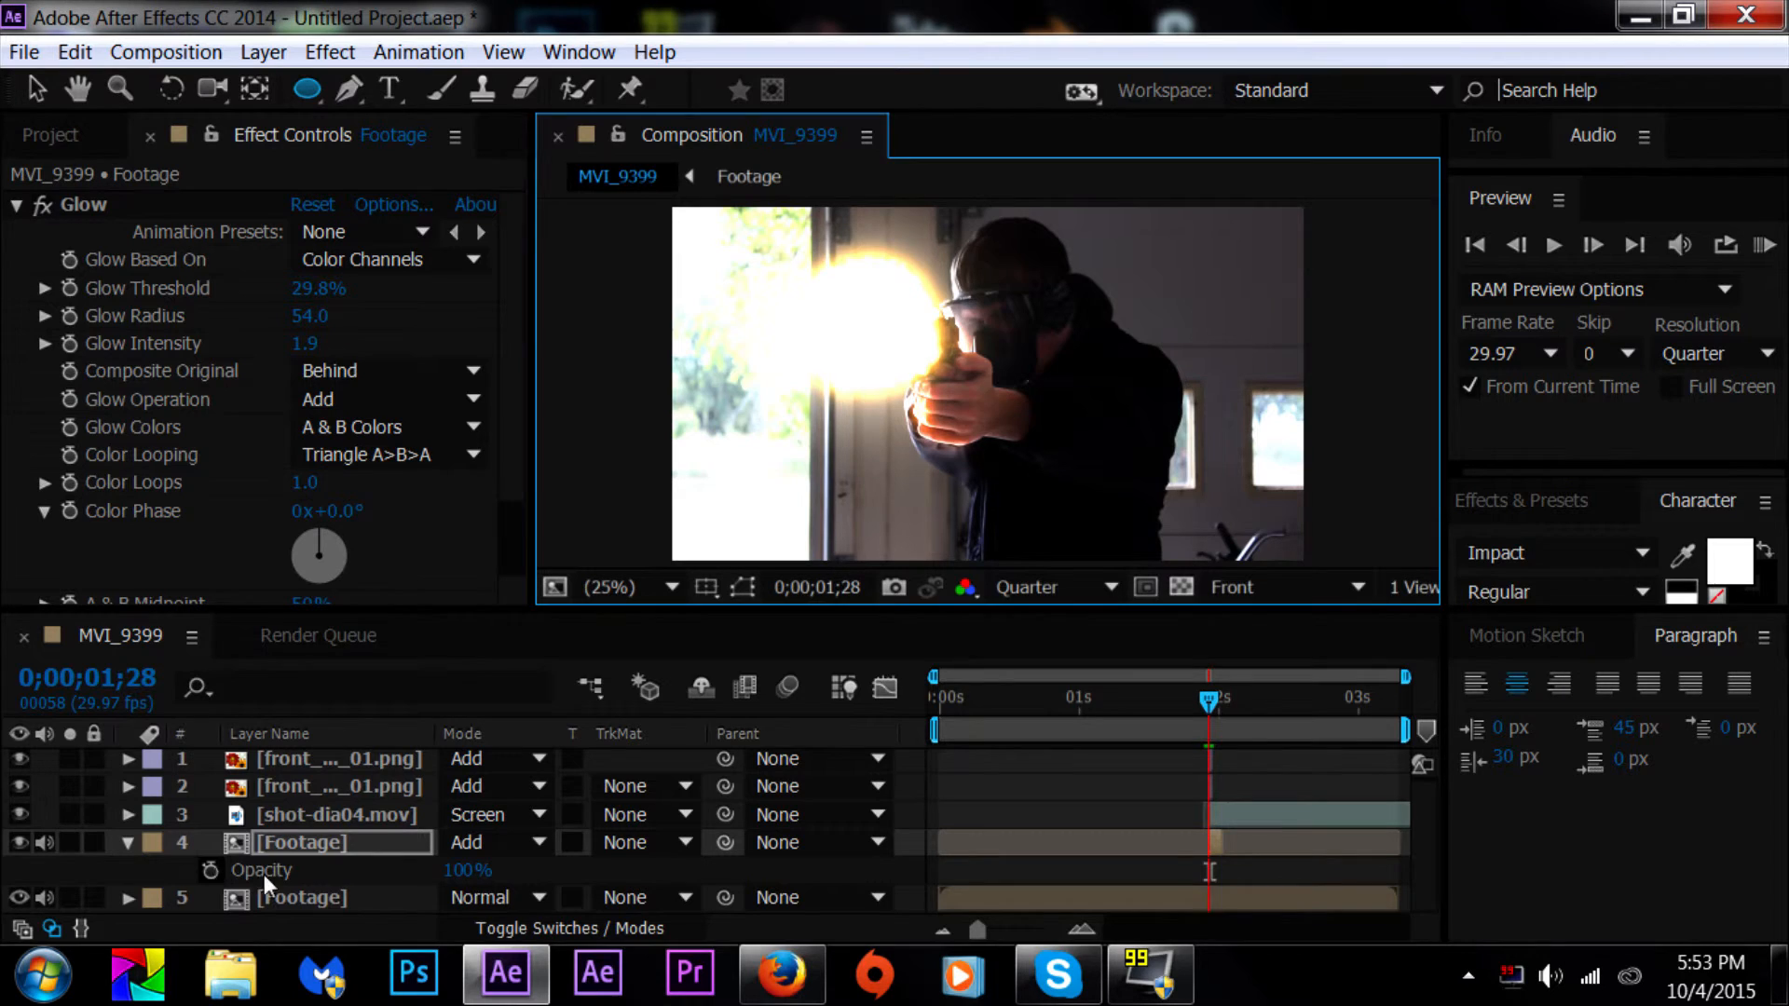
left_click(211, 870)
key("Page_Down")
key("Page_Down")
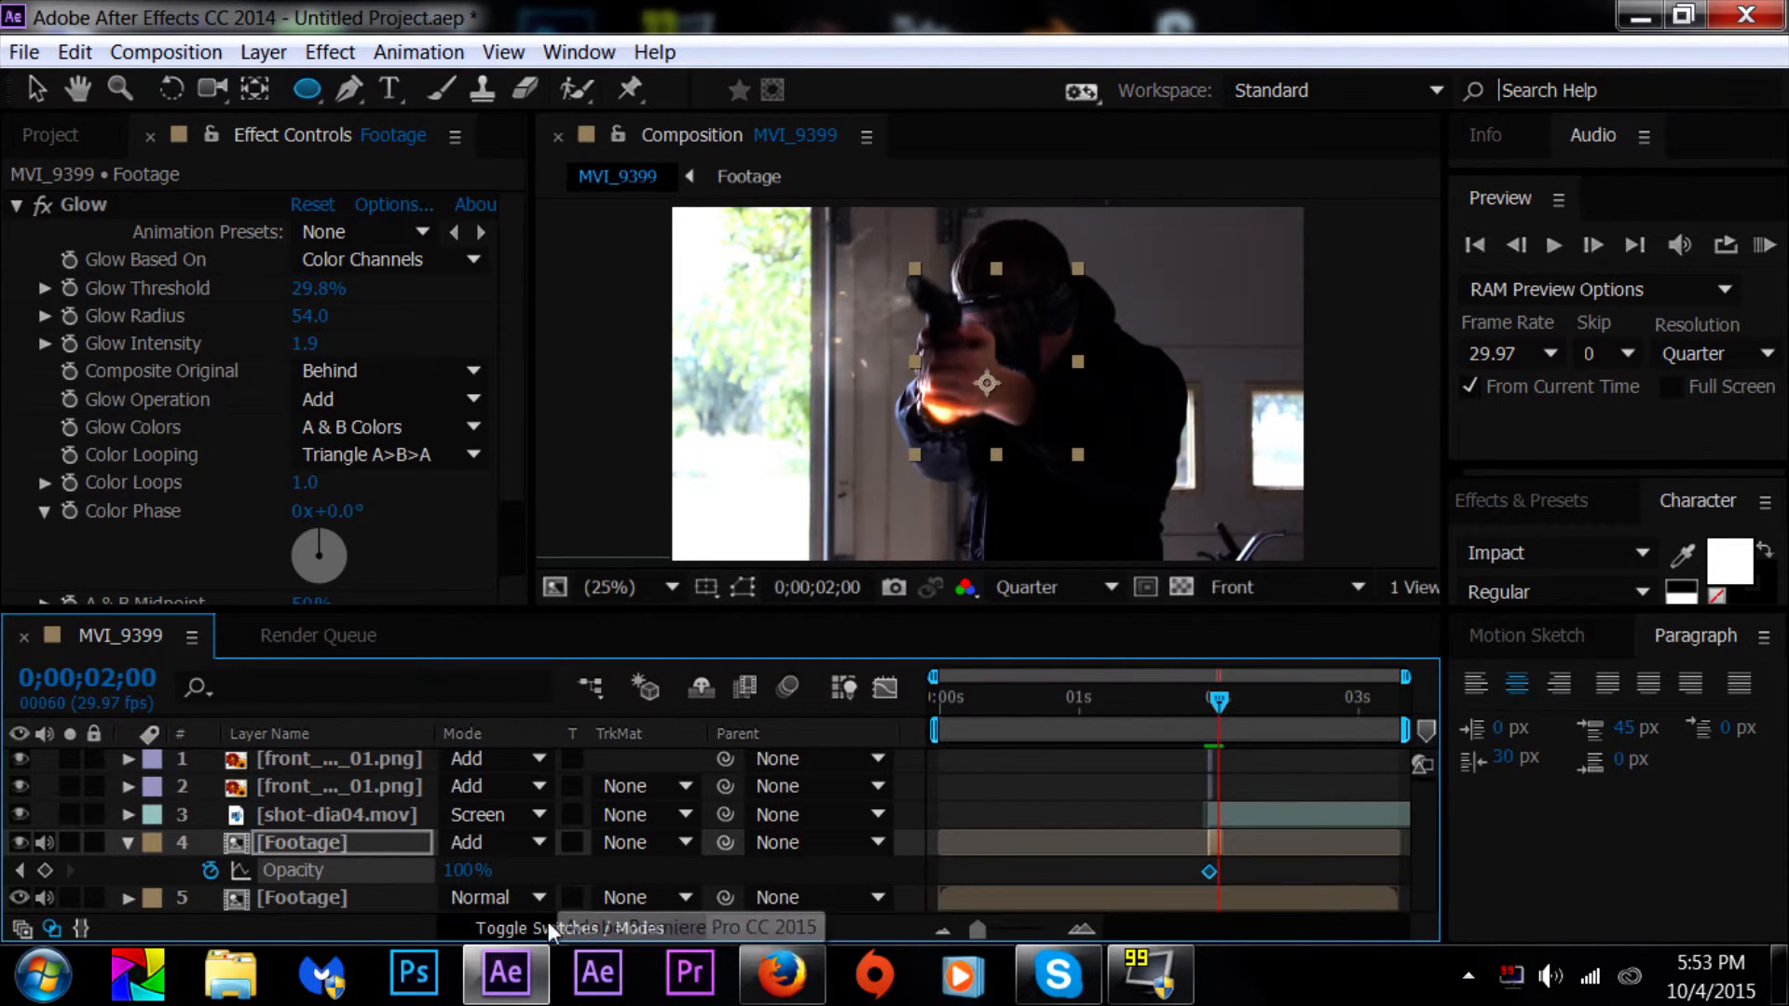
left_click_drag(468, 870, 250, 869)
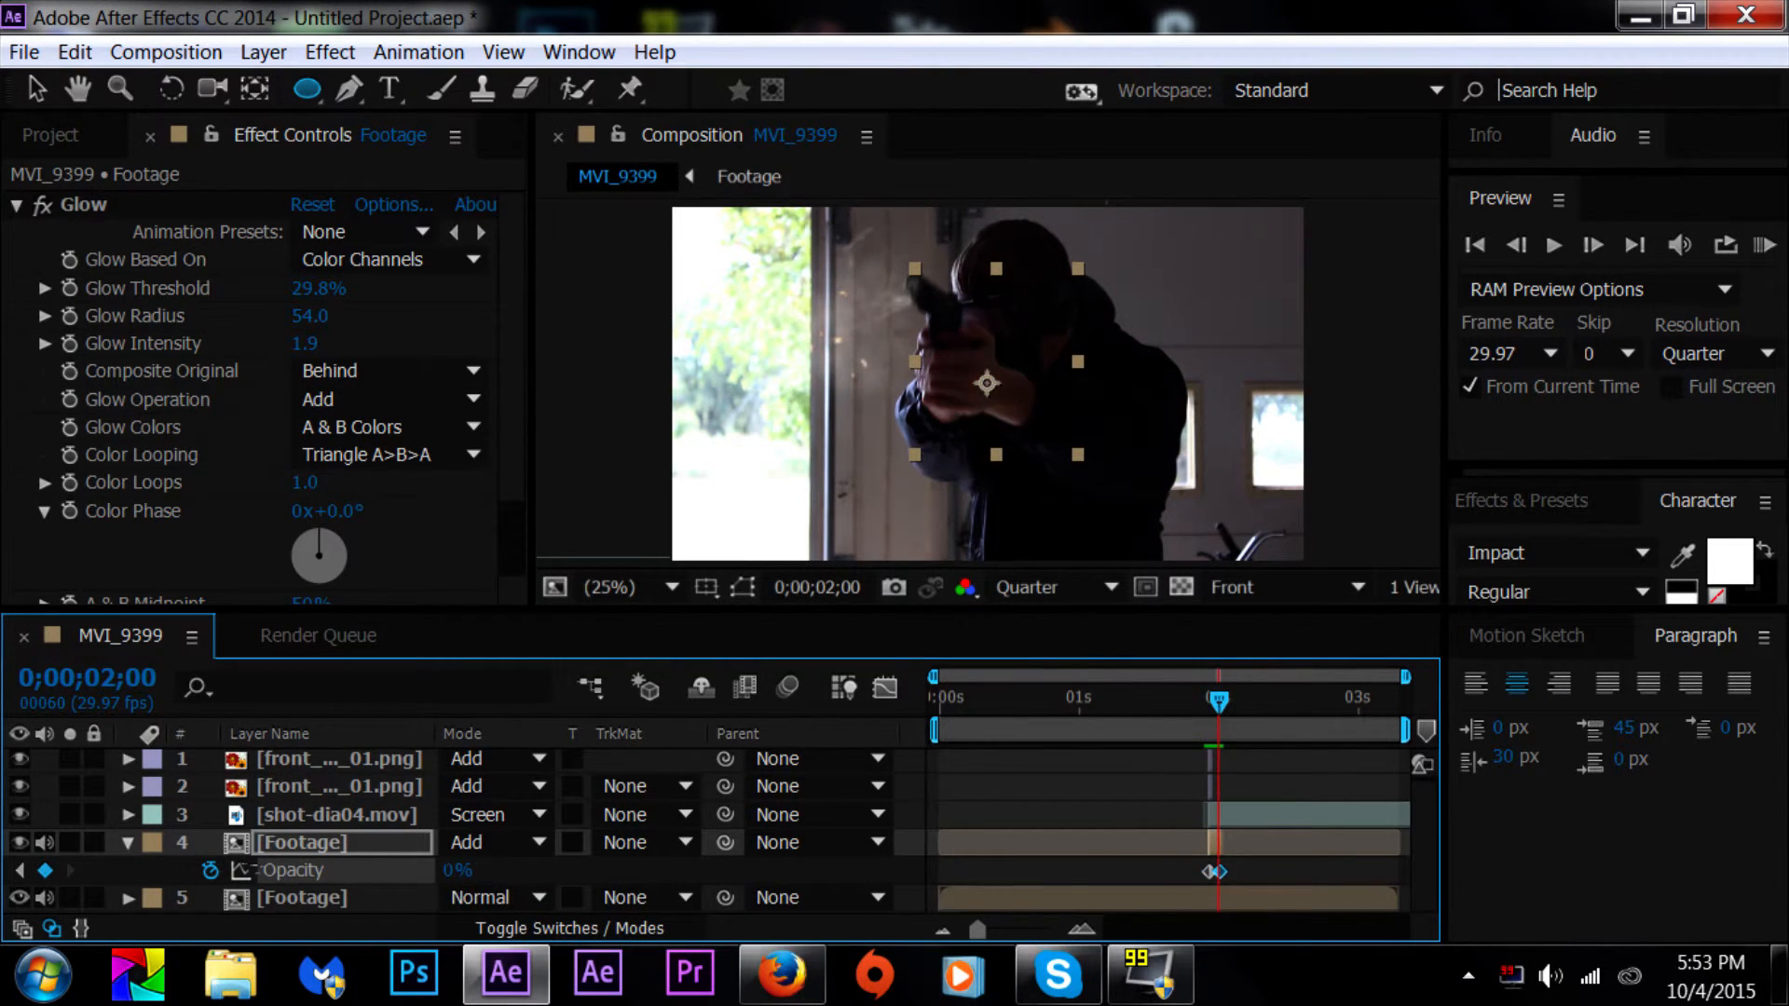
left_click(126, 842)
Step: Preview the composition from the start and return to the gunshot frame, 0;00;01;28
left_click(969, 820)
key("Home")
key("space")
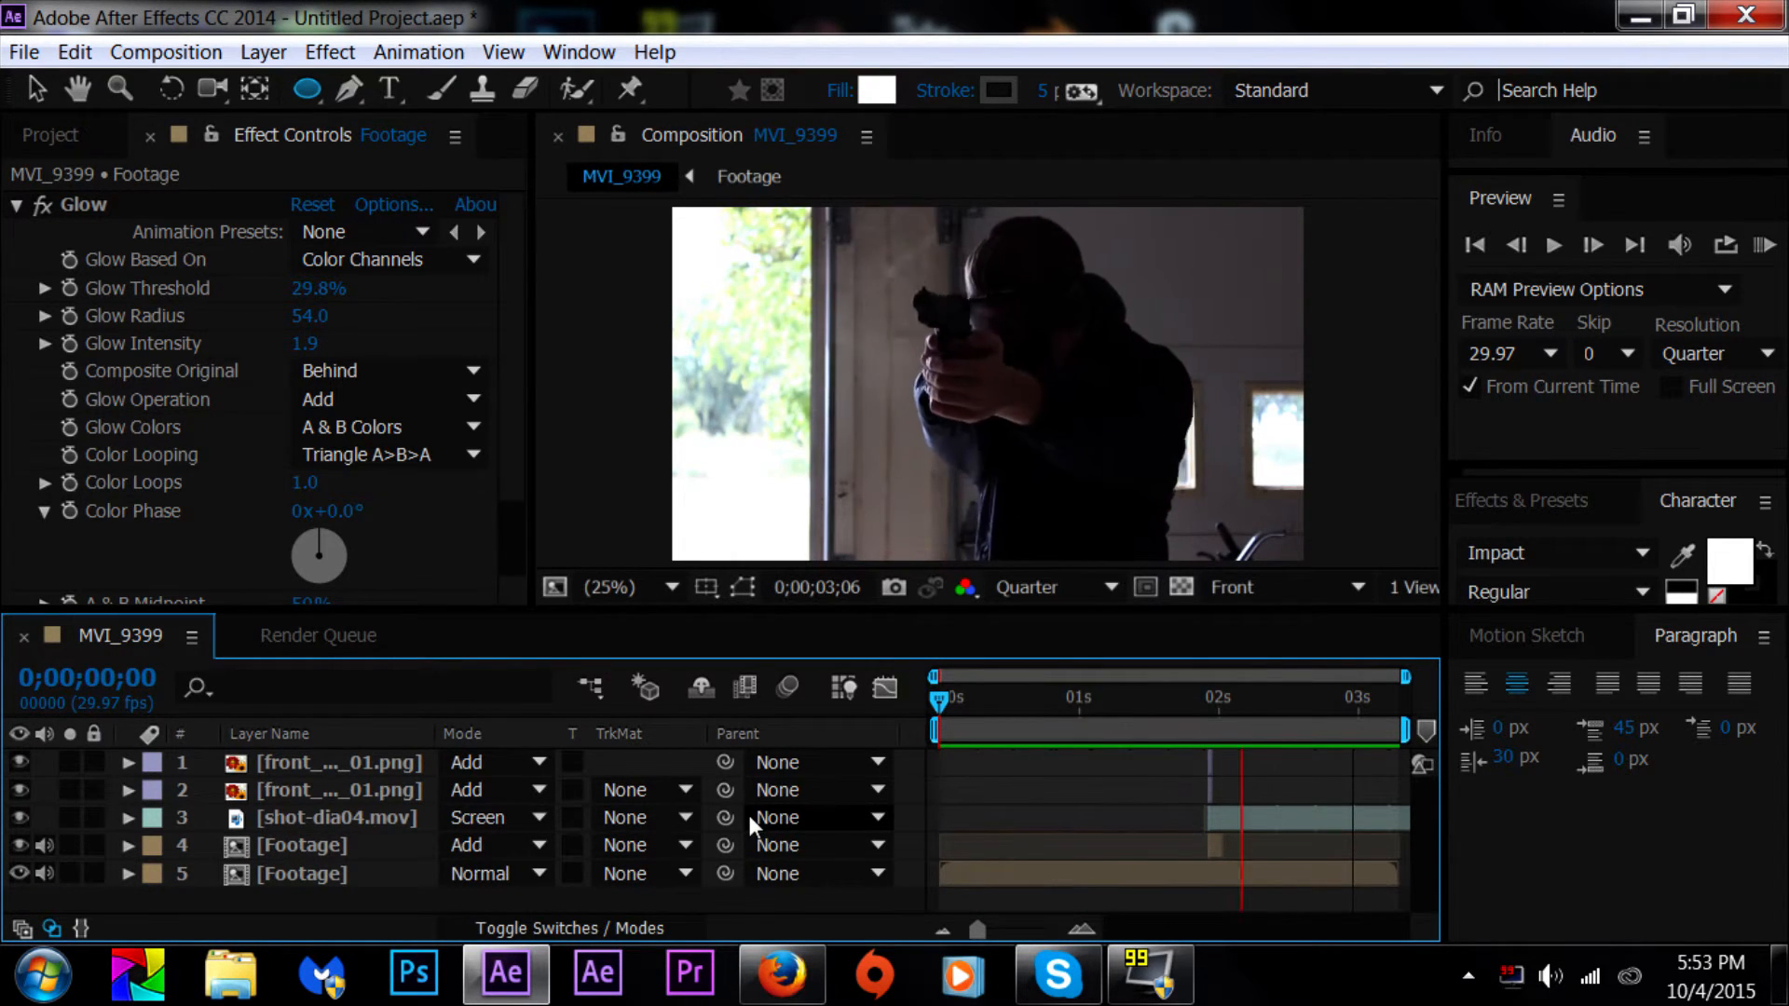
left_click_drag(1209, 711, 1210, 711)
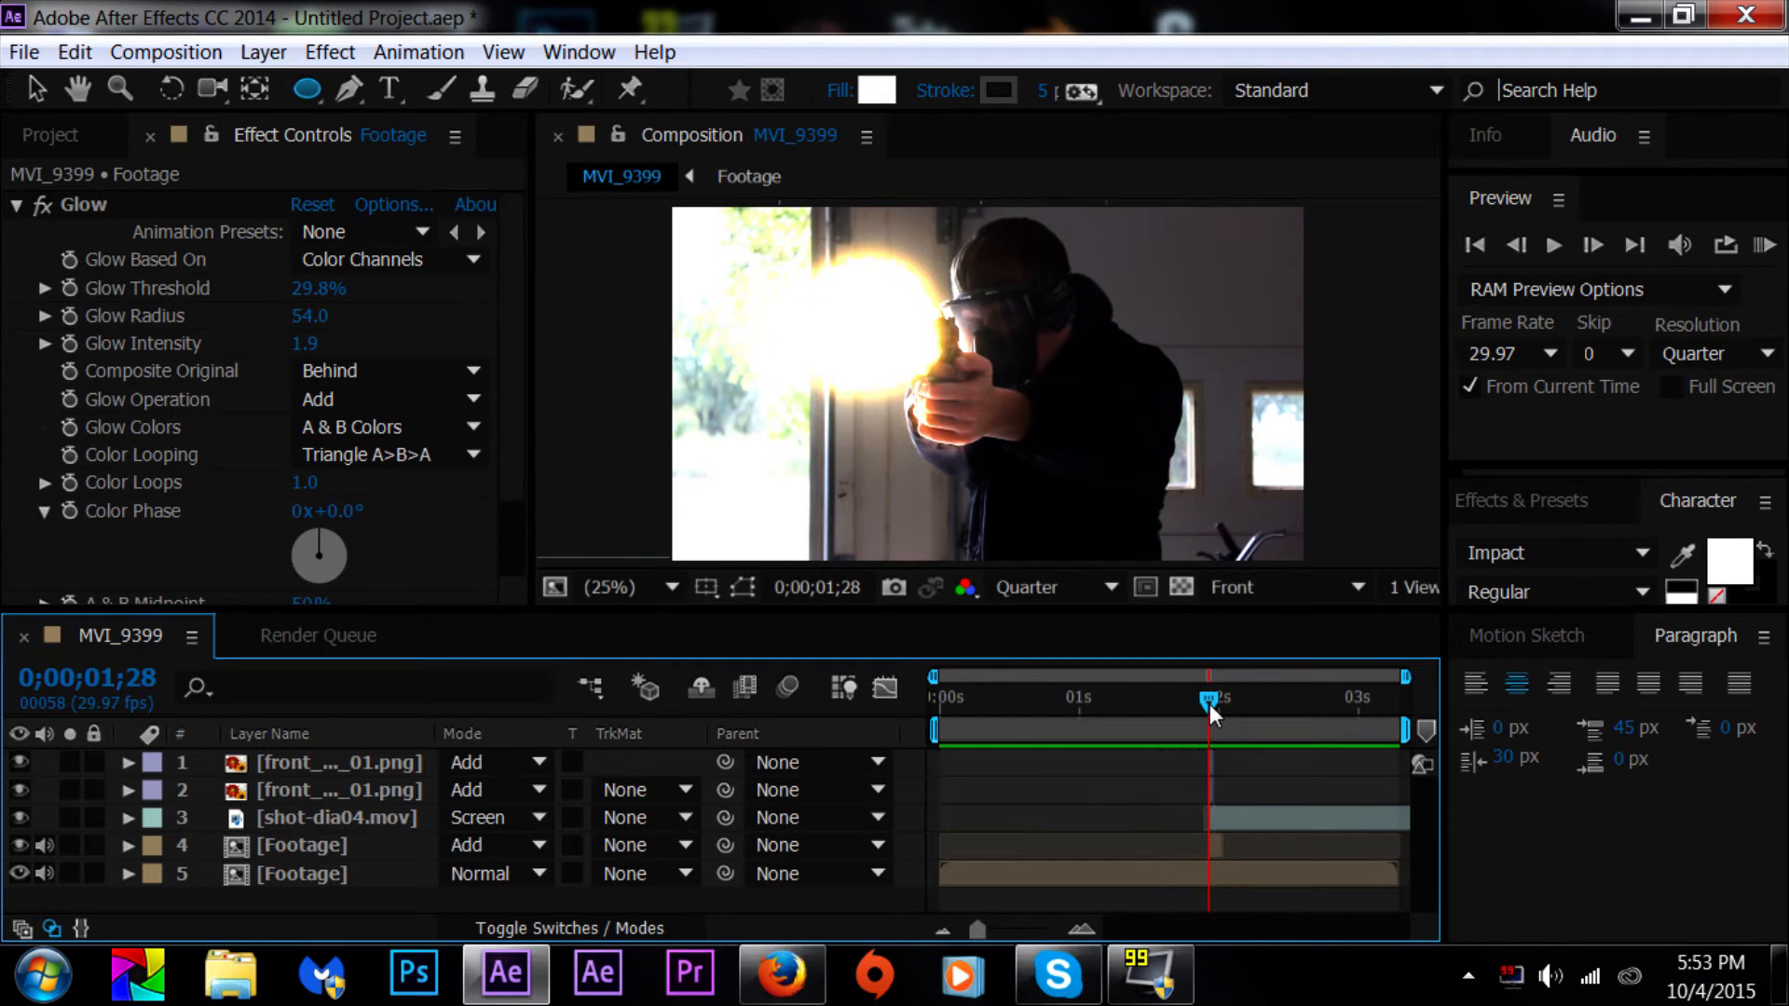